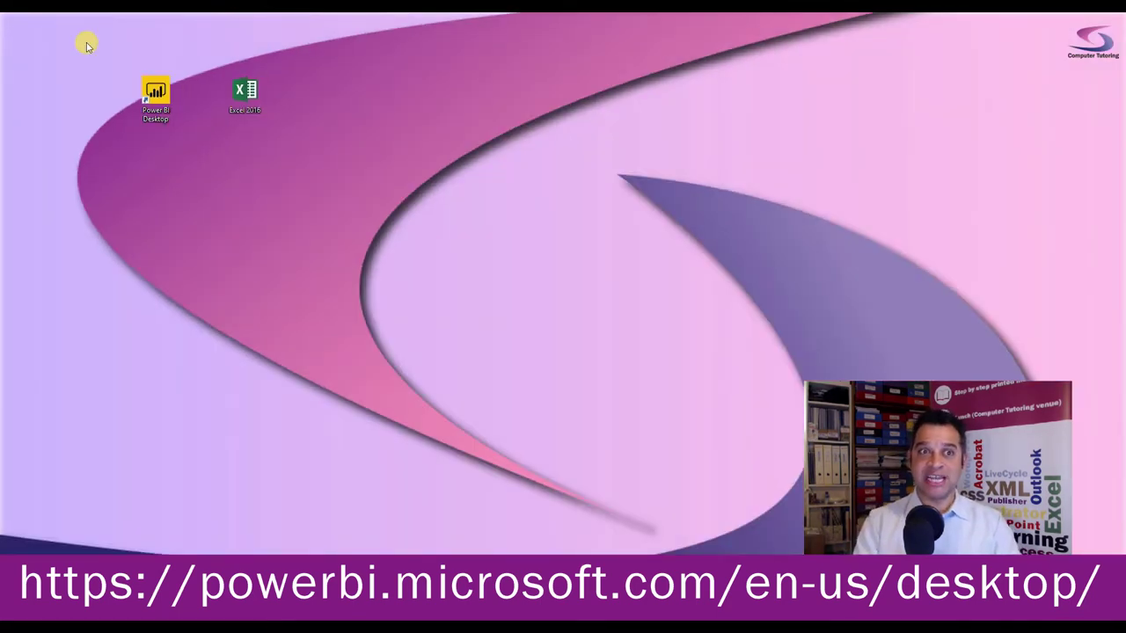
Step: Launch Excel and start a new blank workbook
double_click(245, 91)
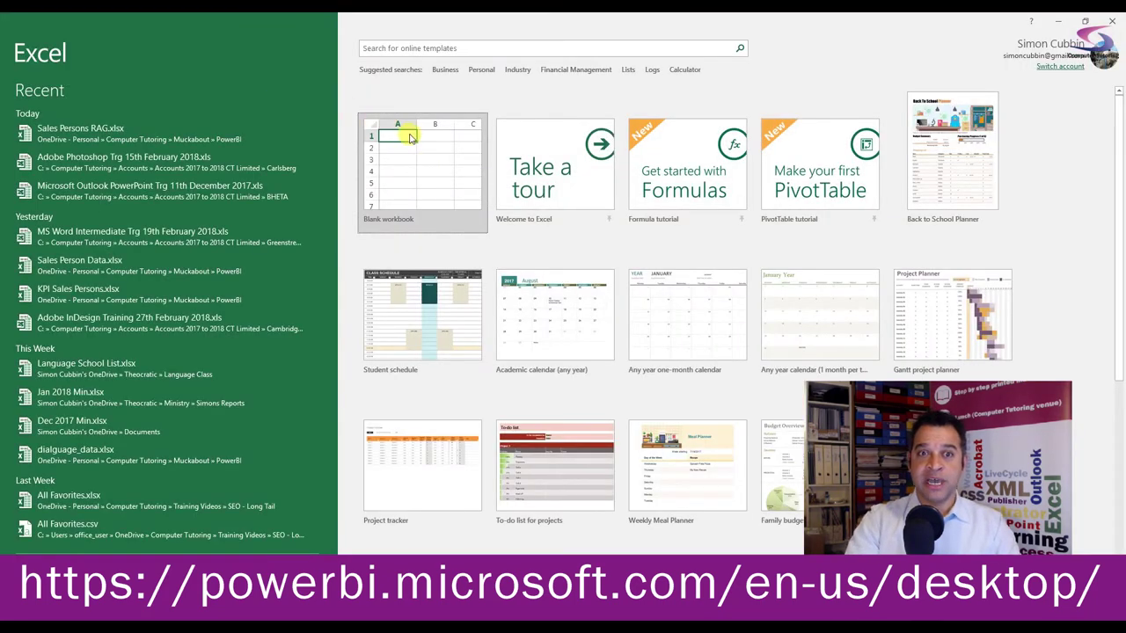
click(426, 165)
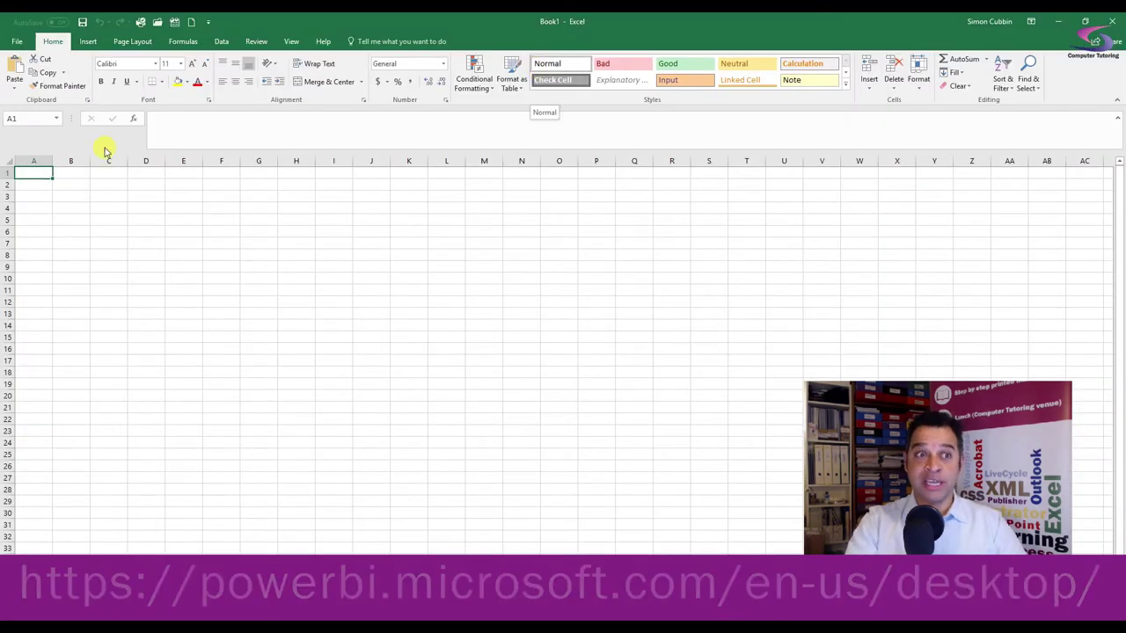
scroll(48, 204, up, 3)
scroll(48, 204, up, 4)
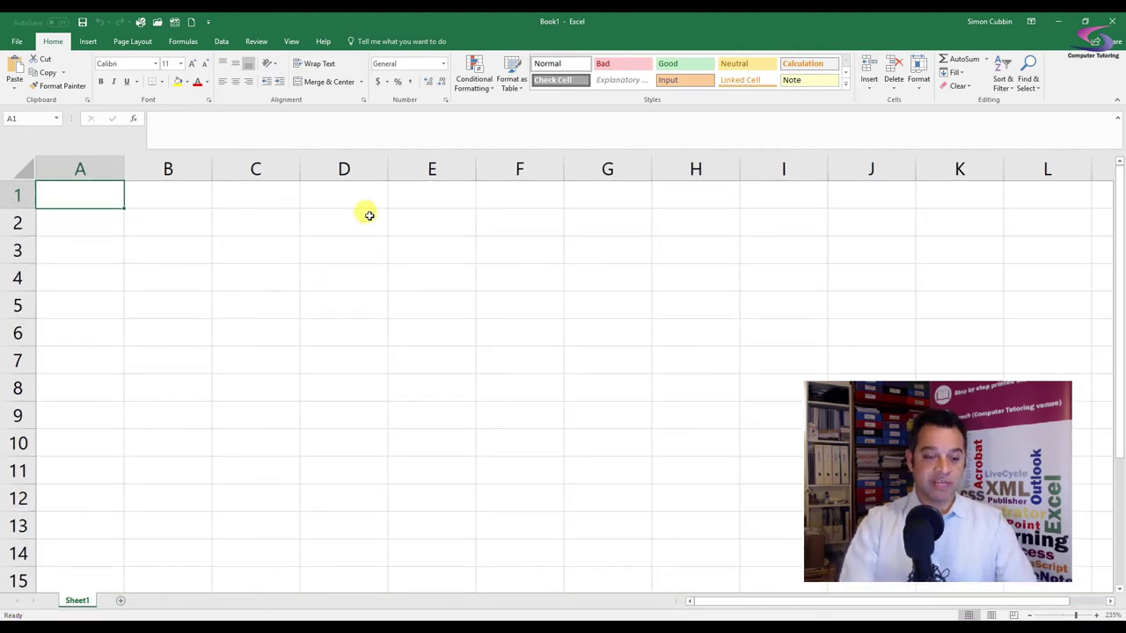
Step: Enter the headings Sales Person, Sales and Target in A1:C1
text(Sales )
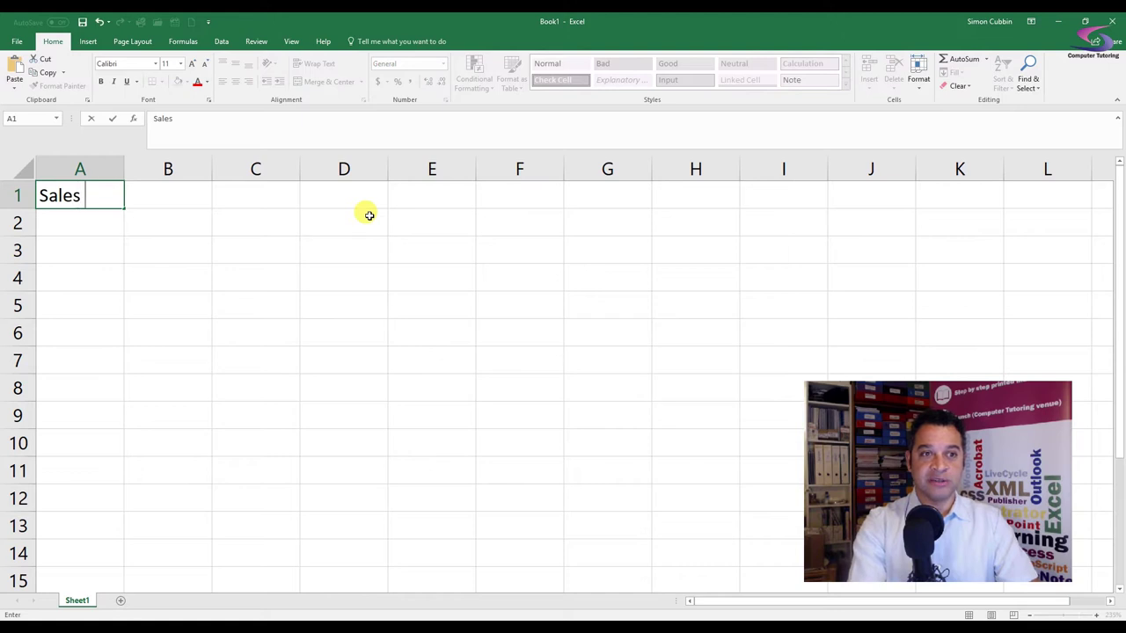
text(Person)
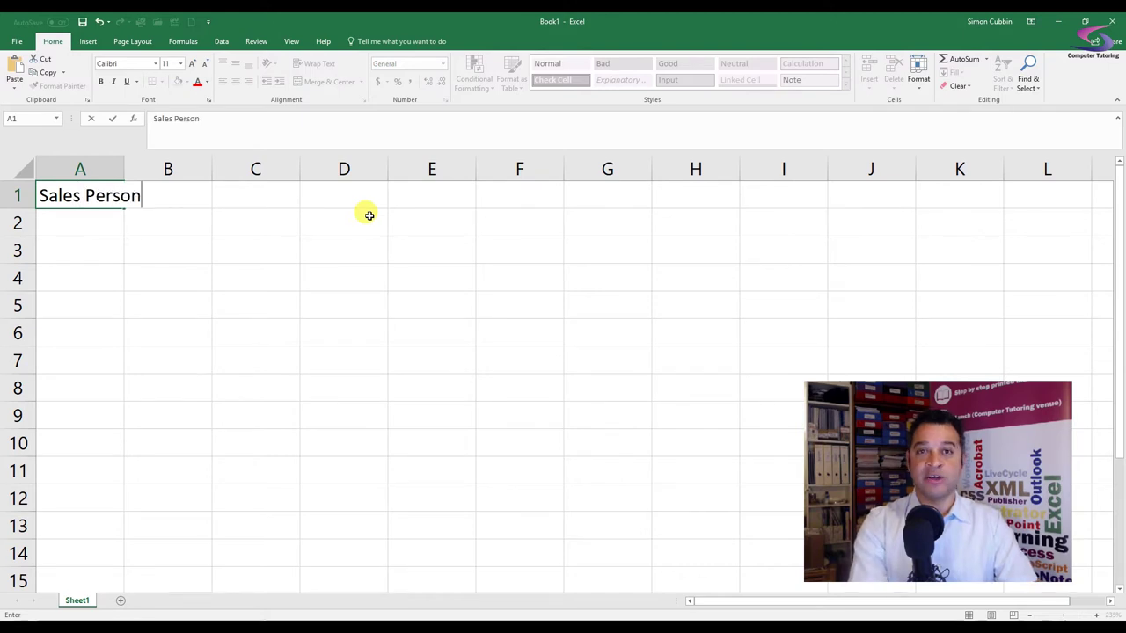
key(Tab)
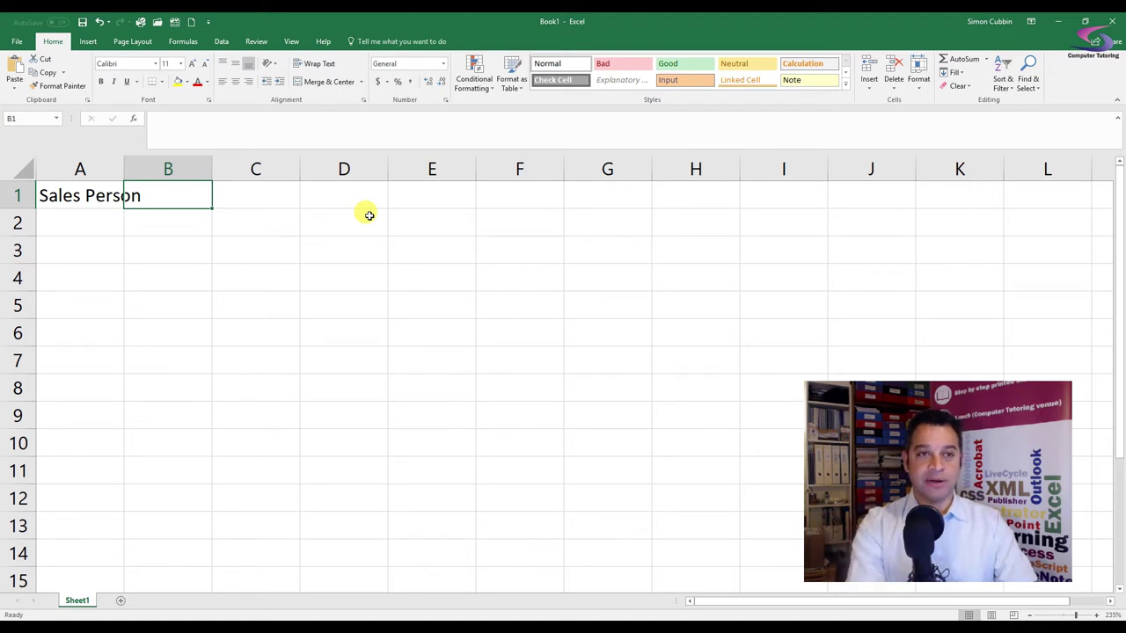
text(Sales)
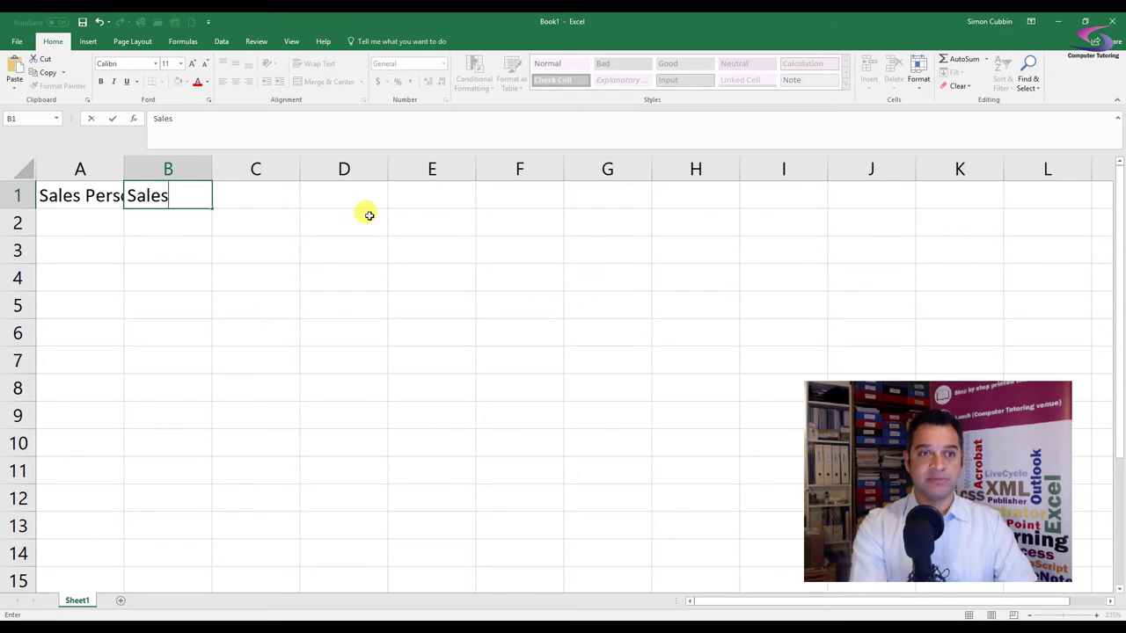
key(Tab)
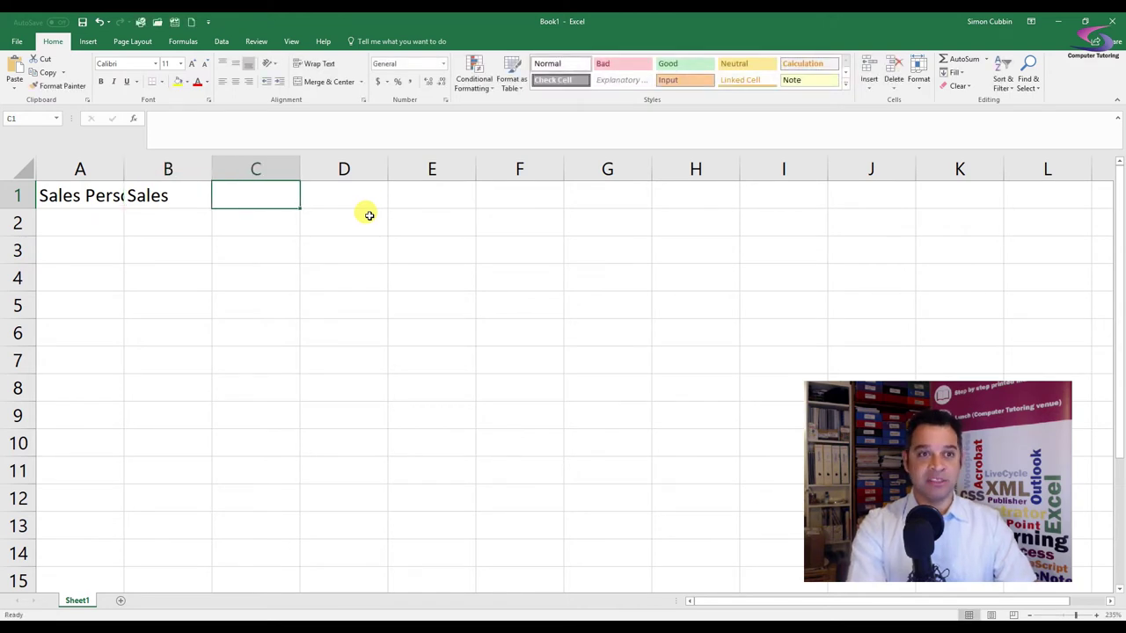
text(Target)
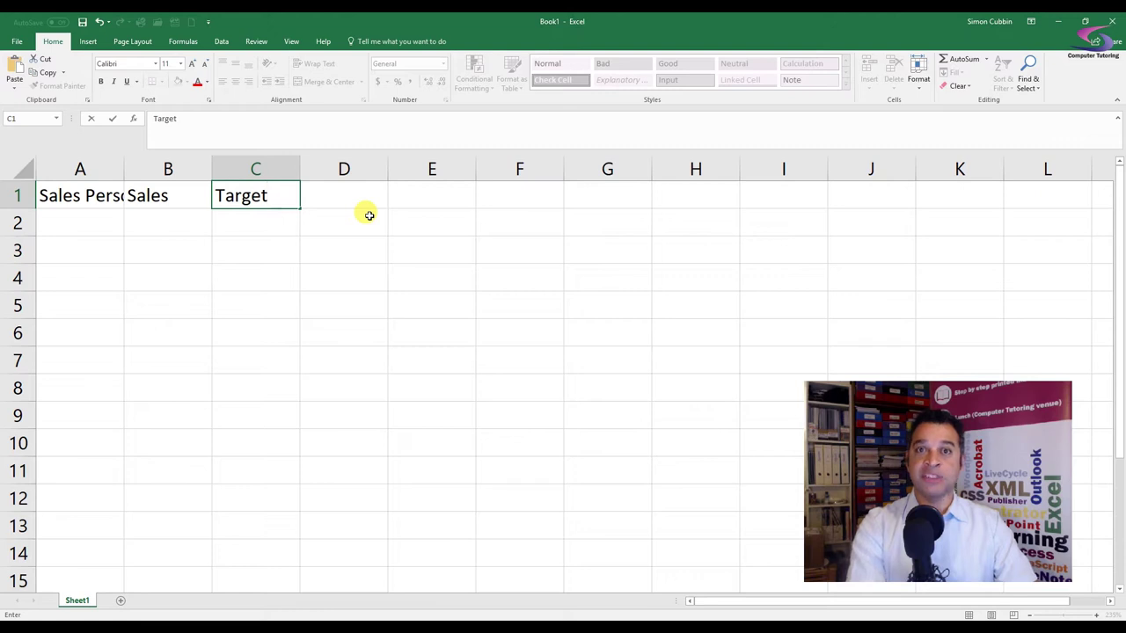
key(Return)
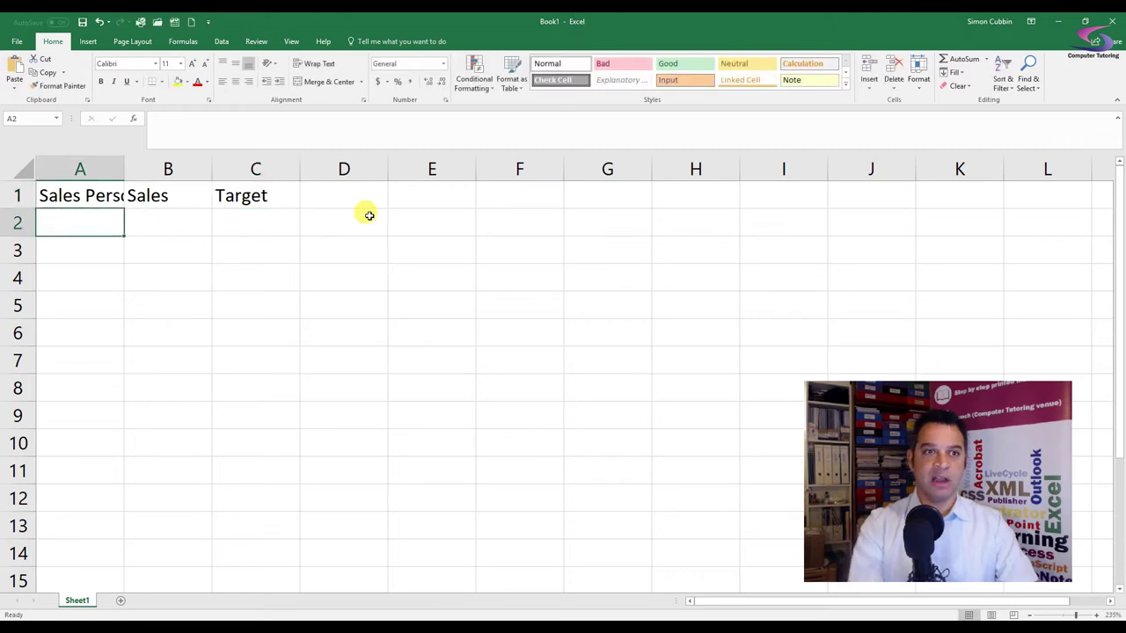
Step: AutoFit columns A and B to their headings and select the whole sheet
double_click(124, 166)
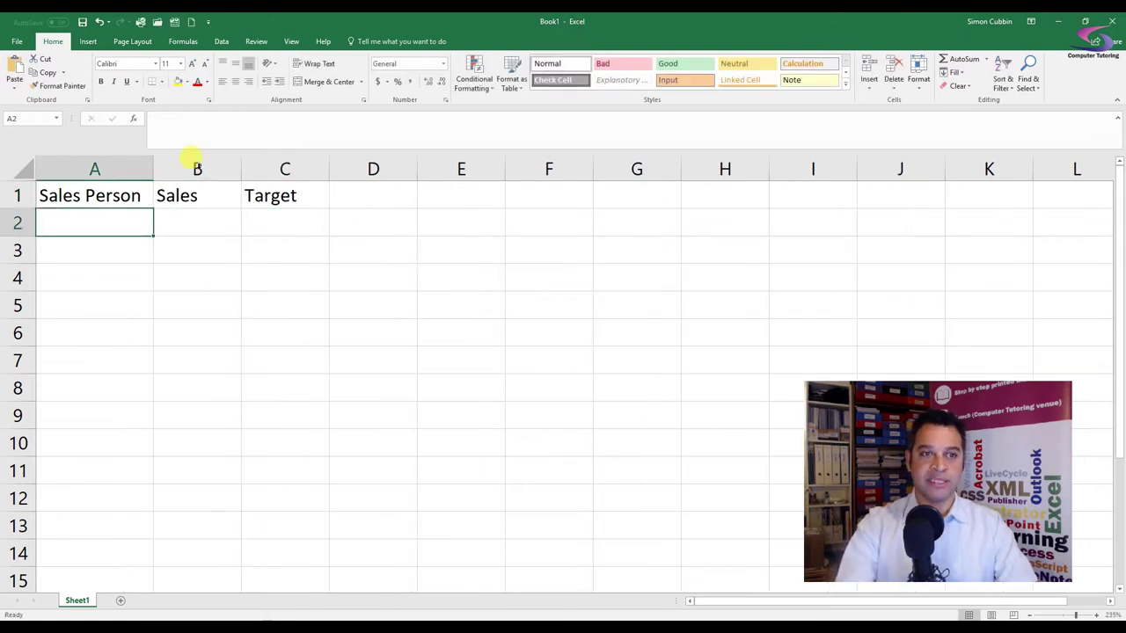
double_click(240, 164)
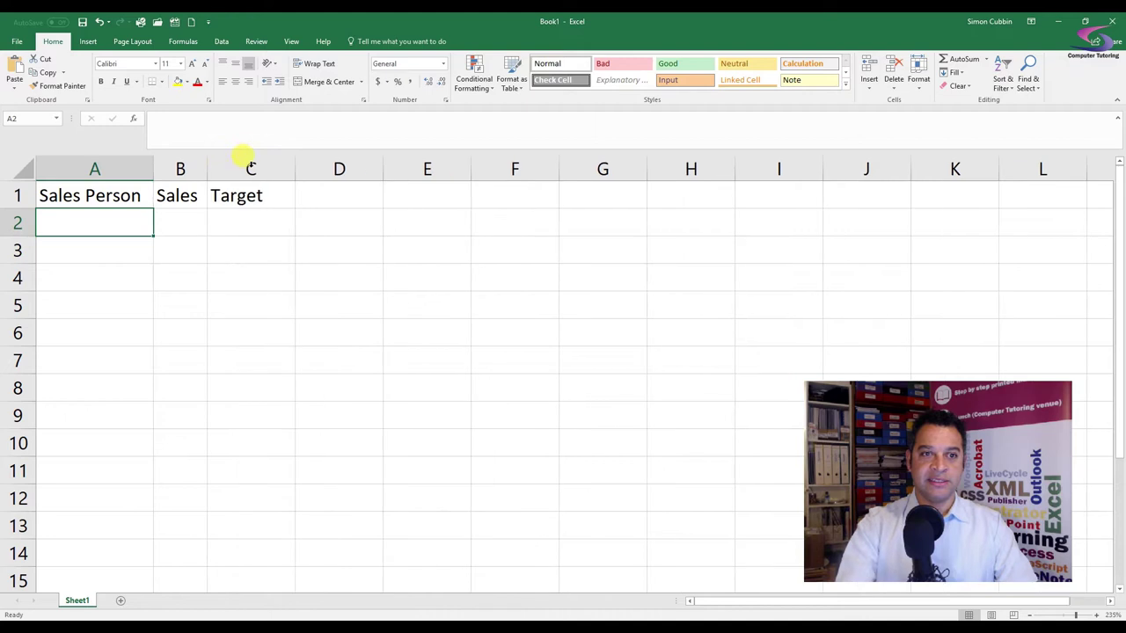
click(30, 167)
Step: Enter the salesperson names John, Jane, Tricia and Colin in A2:A5
double_click(153, 167)
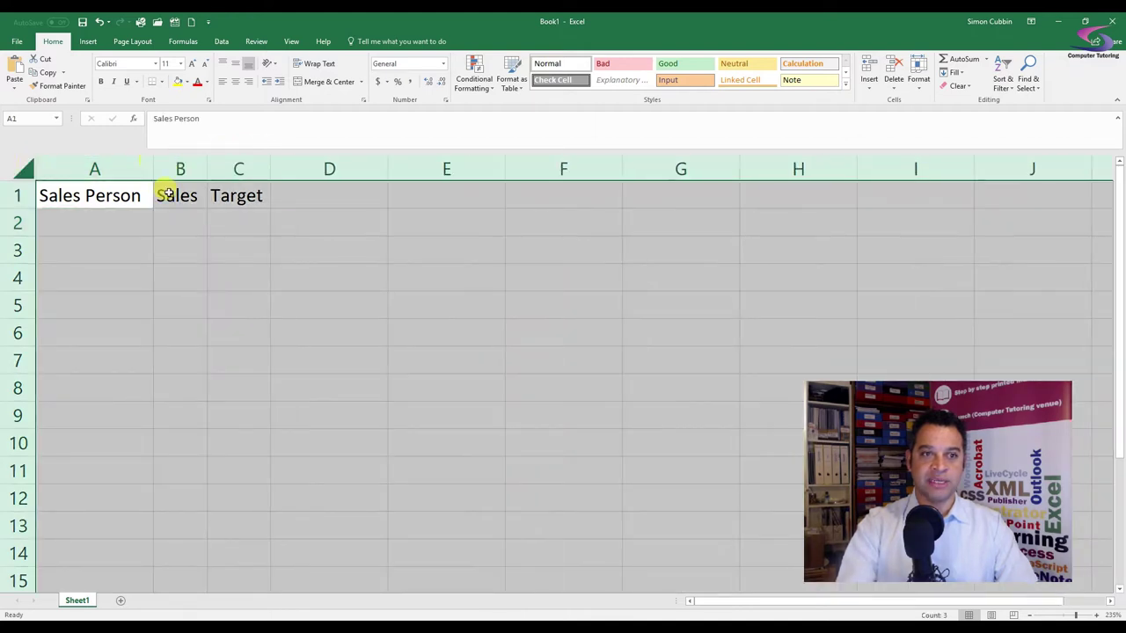
click(63, 220)
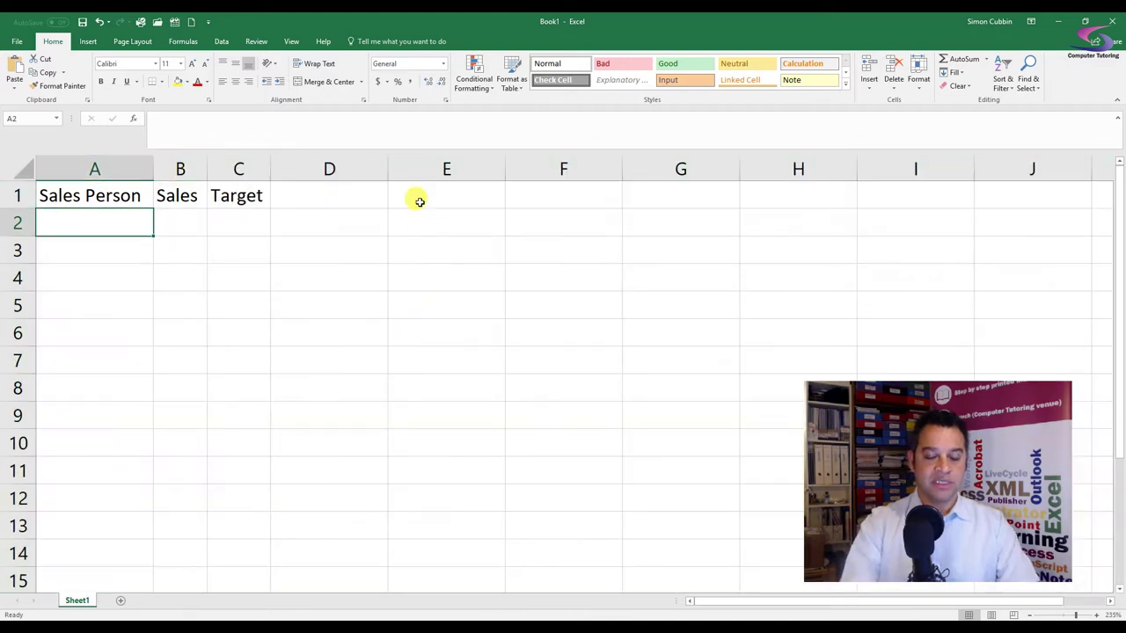
text(John)
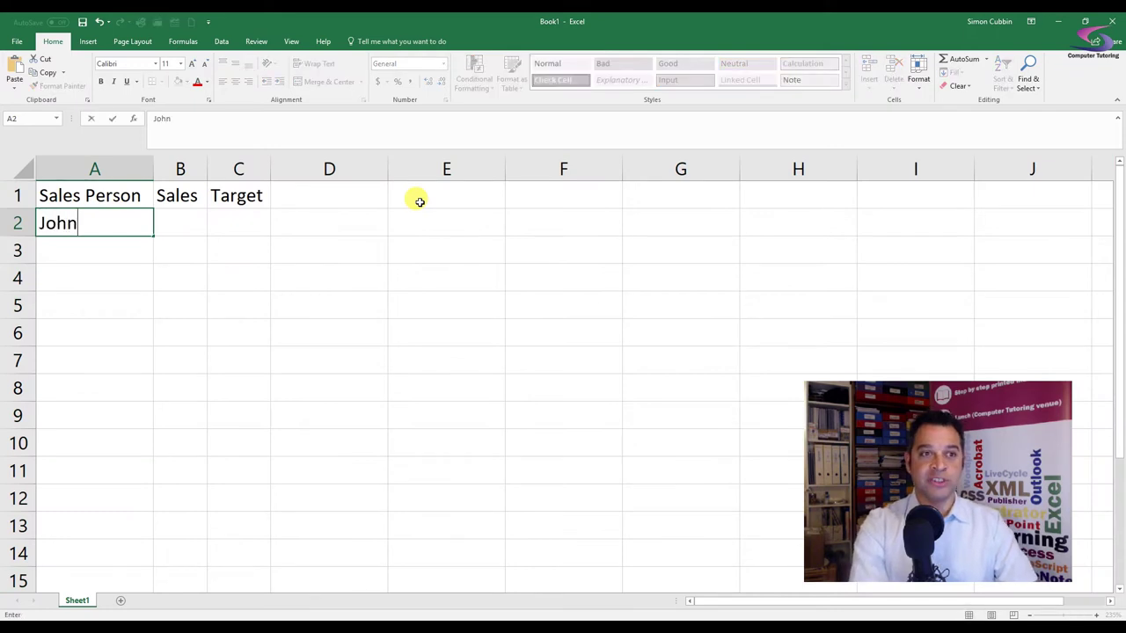
key(Return)
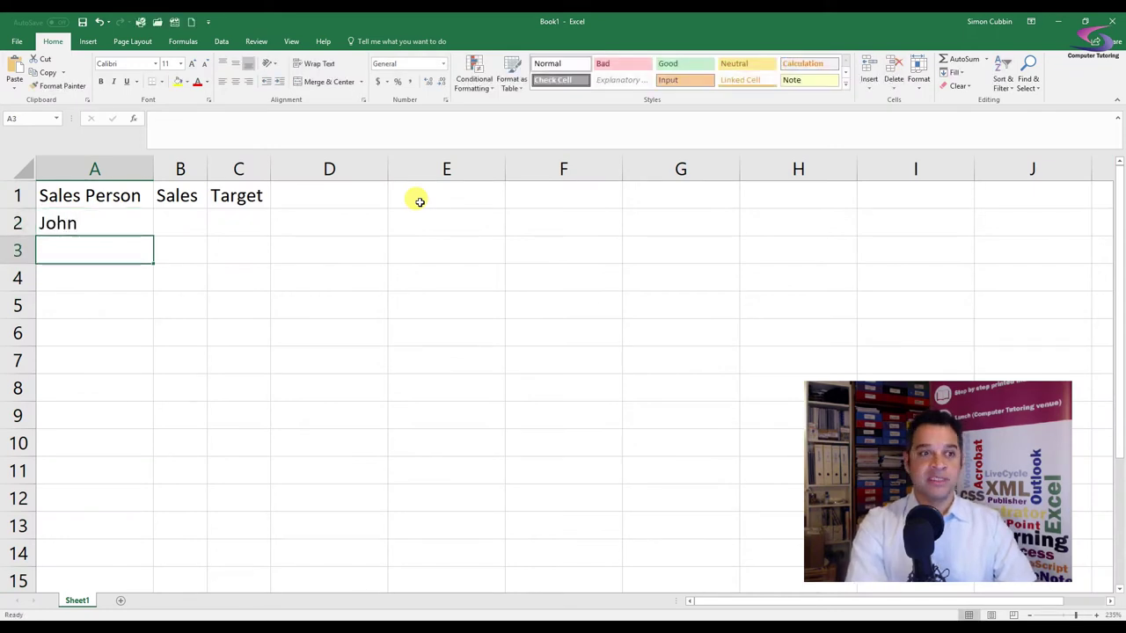
text(Jane)
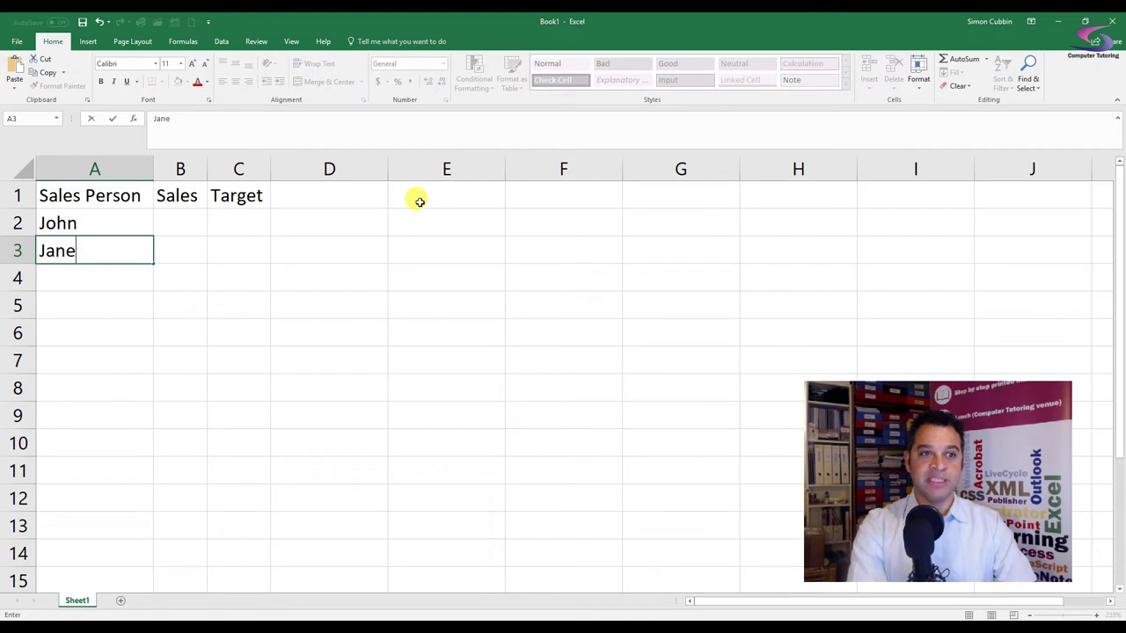
key(Return)
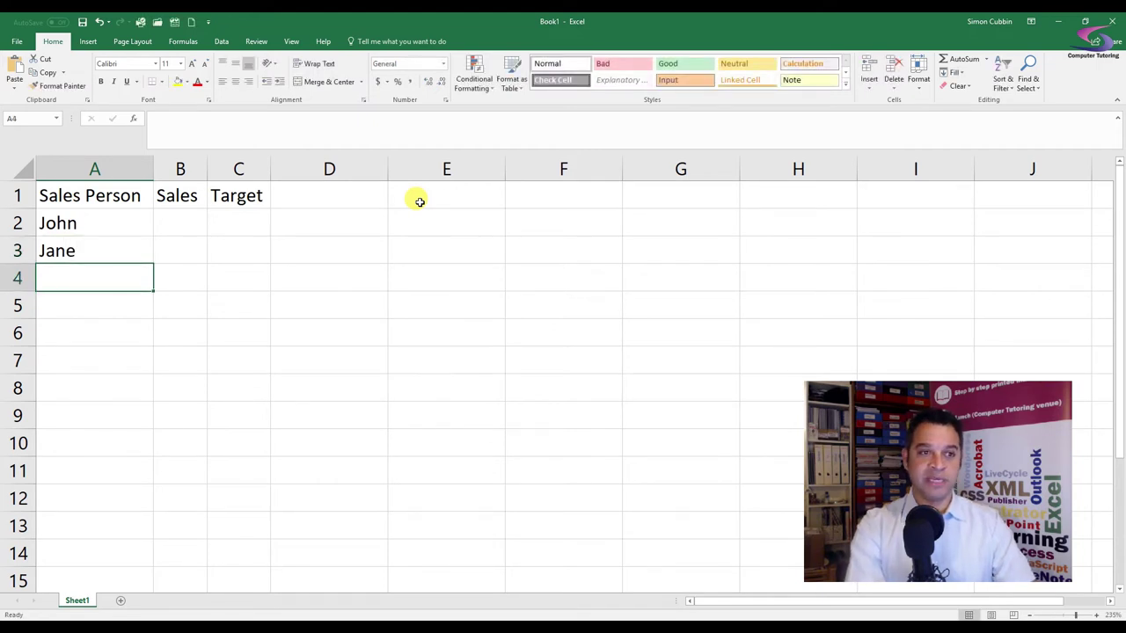
text(Tricai)
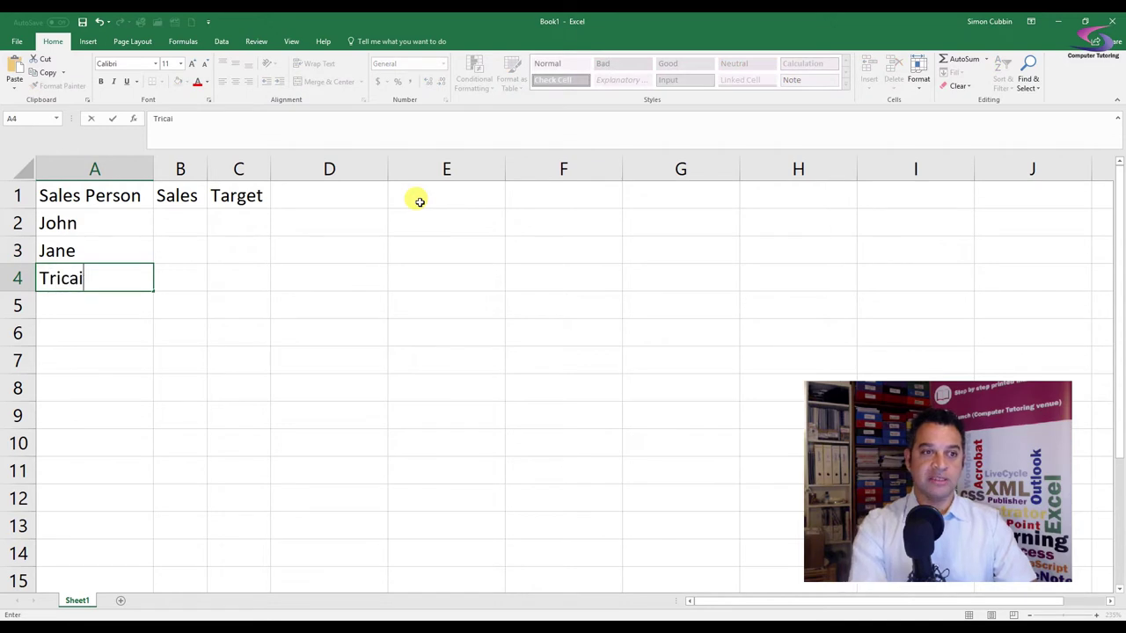
key(BackSpace)
key(BackSpace)
text(ia)
key(Return)
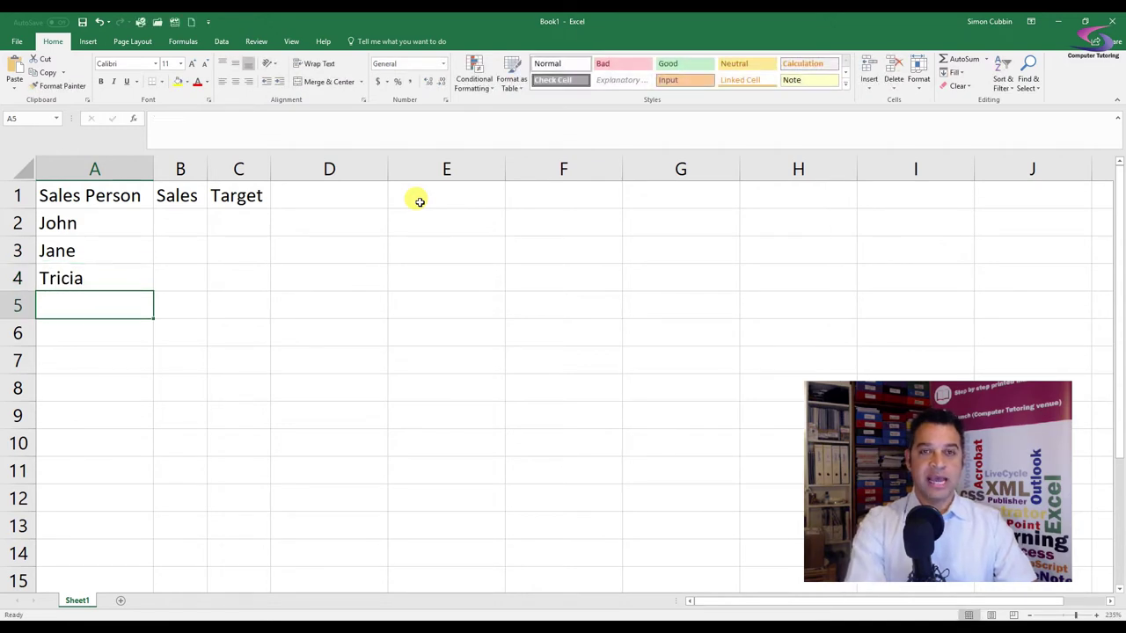
text(Colin)
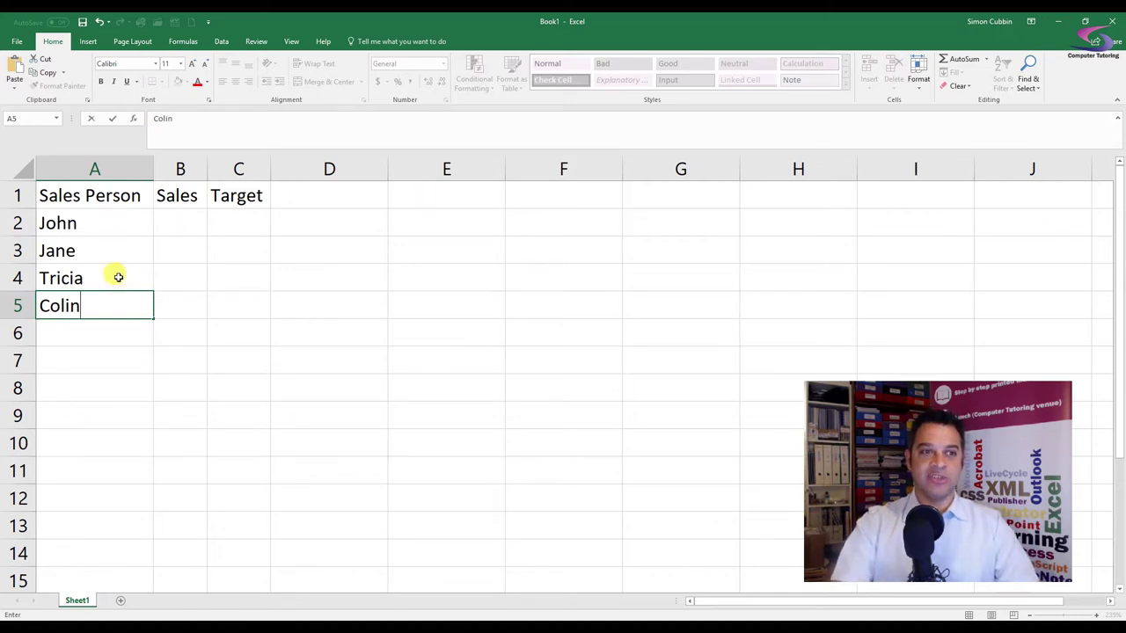
click(183, 218)
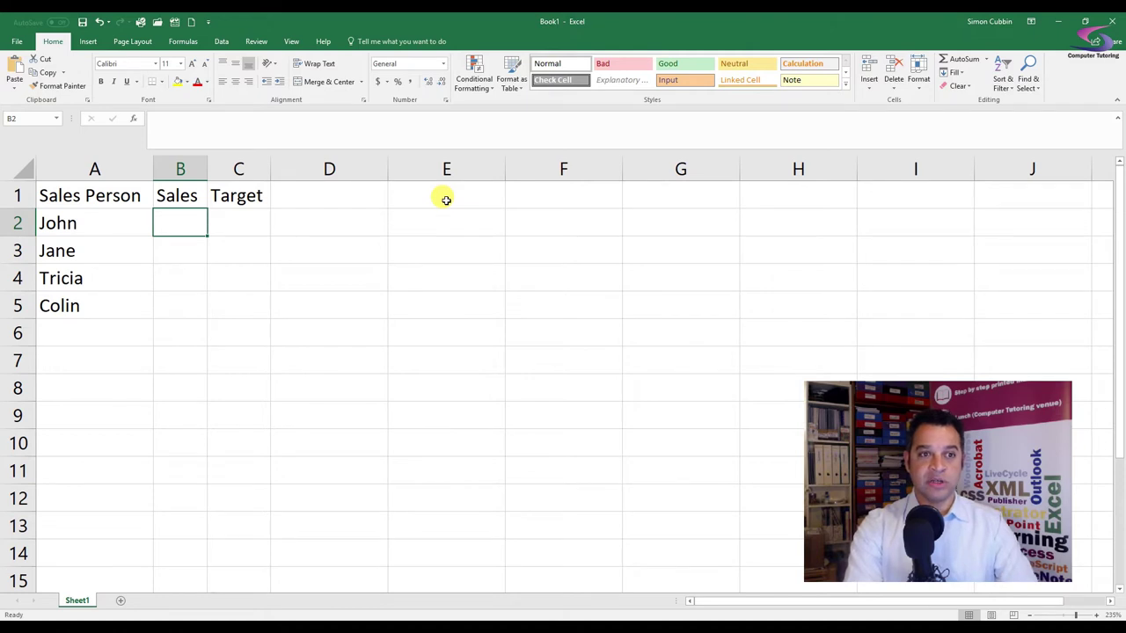
Step: Enter the sales figures 99, 120, 80 and 108 in B2:B5
text(99)
key(Return)
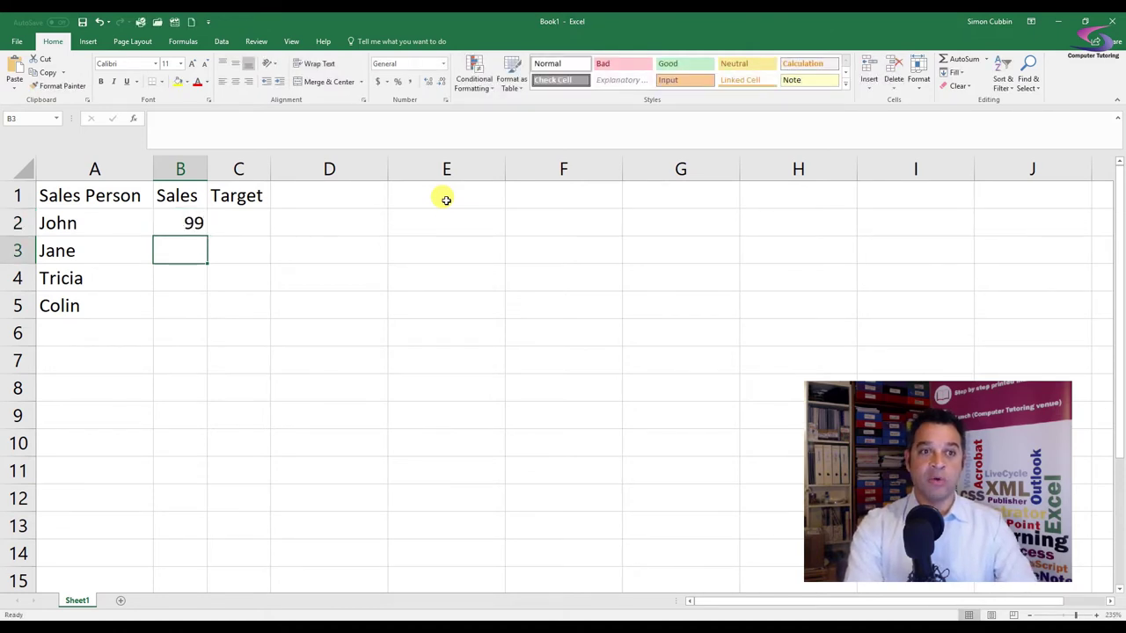
text(120)
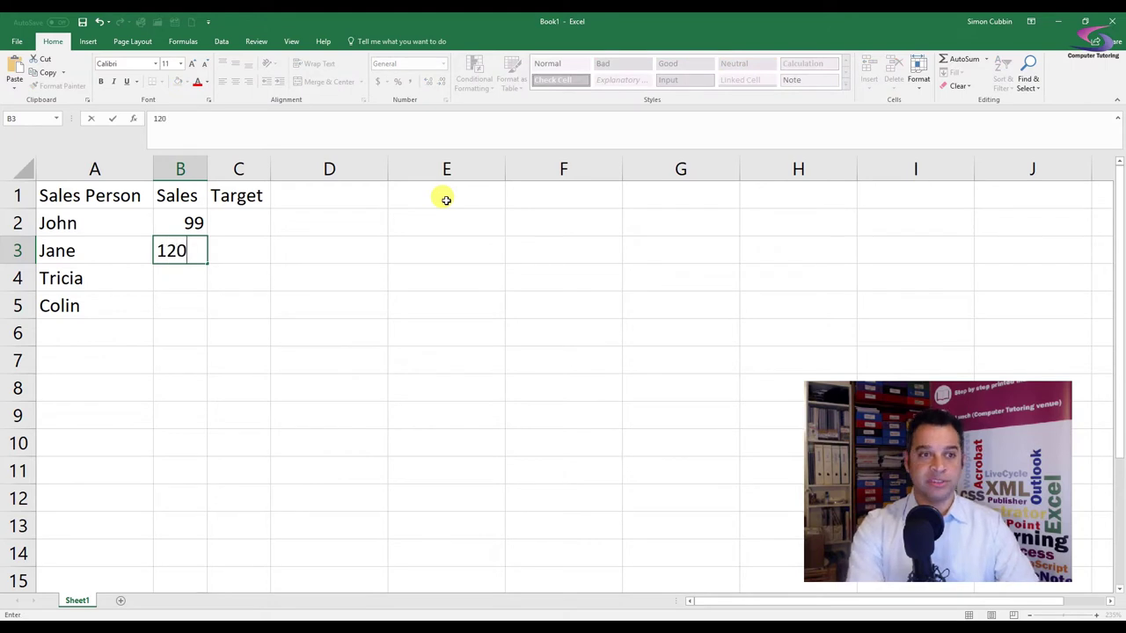
key(Return)
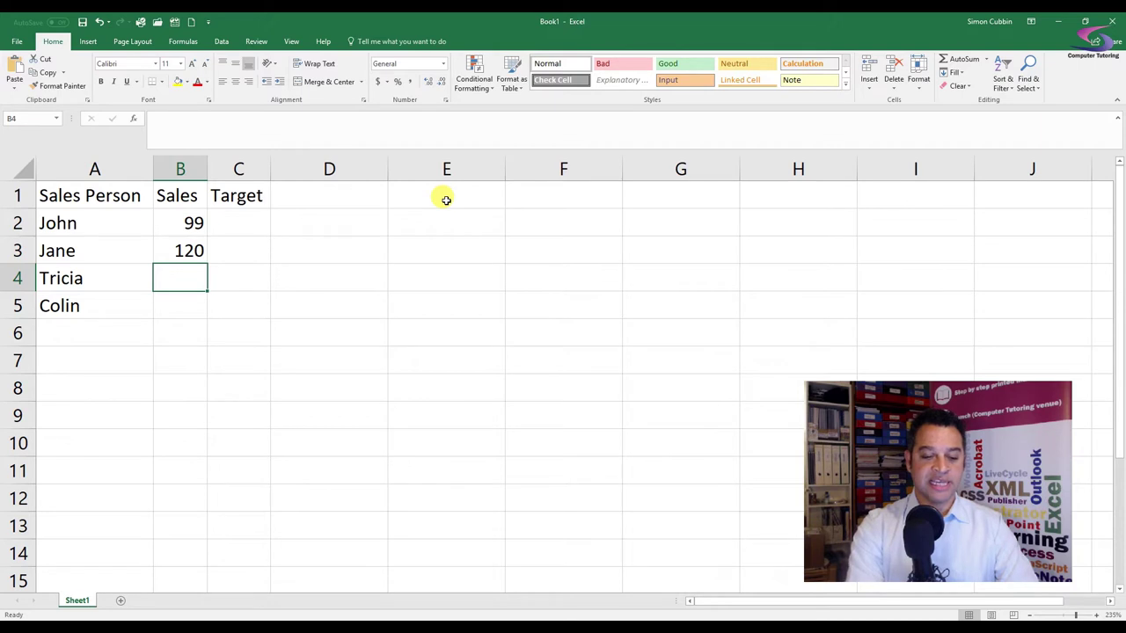
text(80)
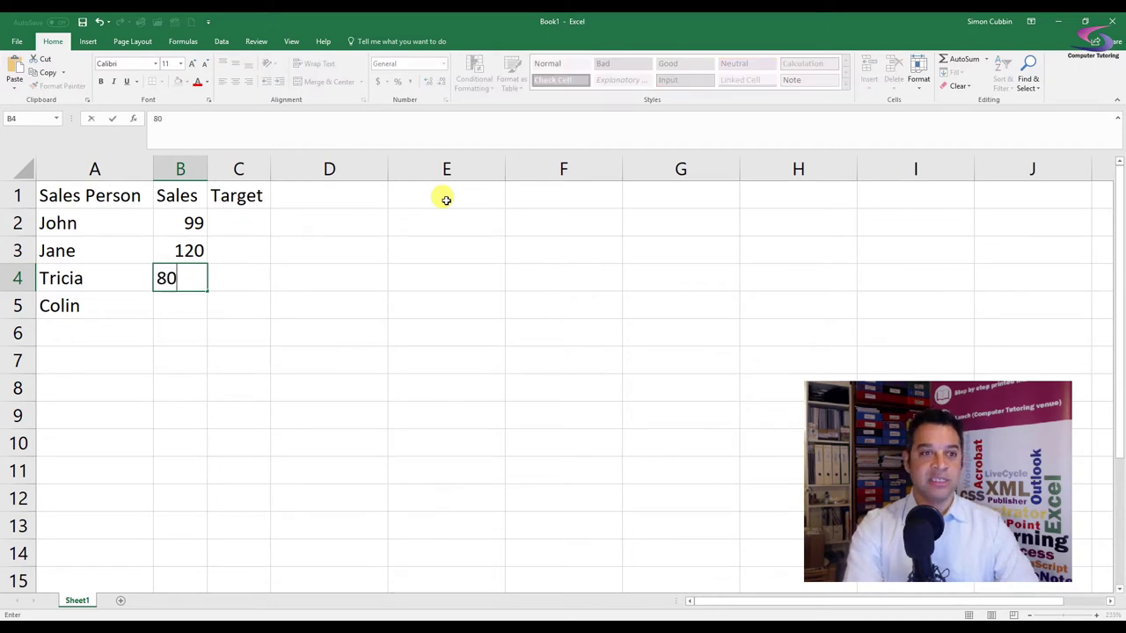
key(Return)
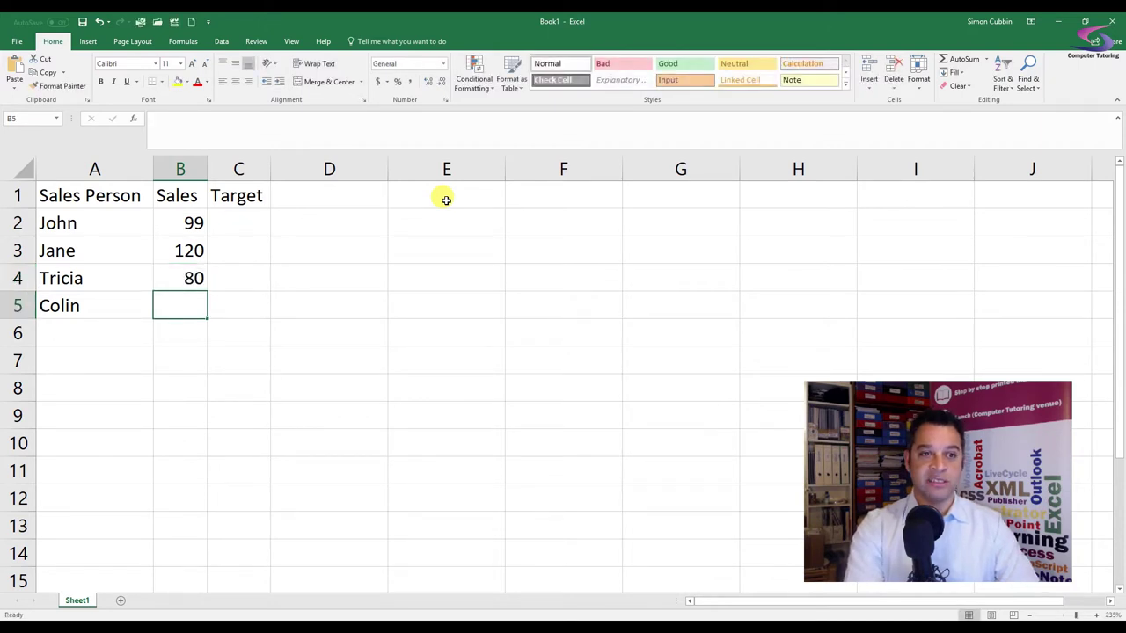
text(10)
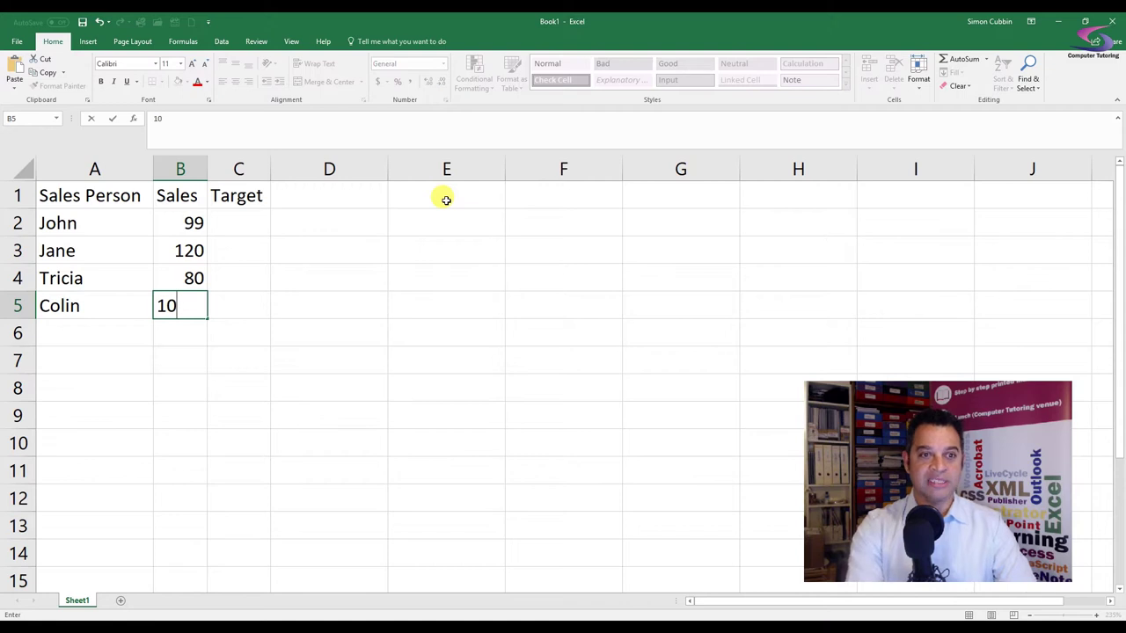
text(8)
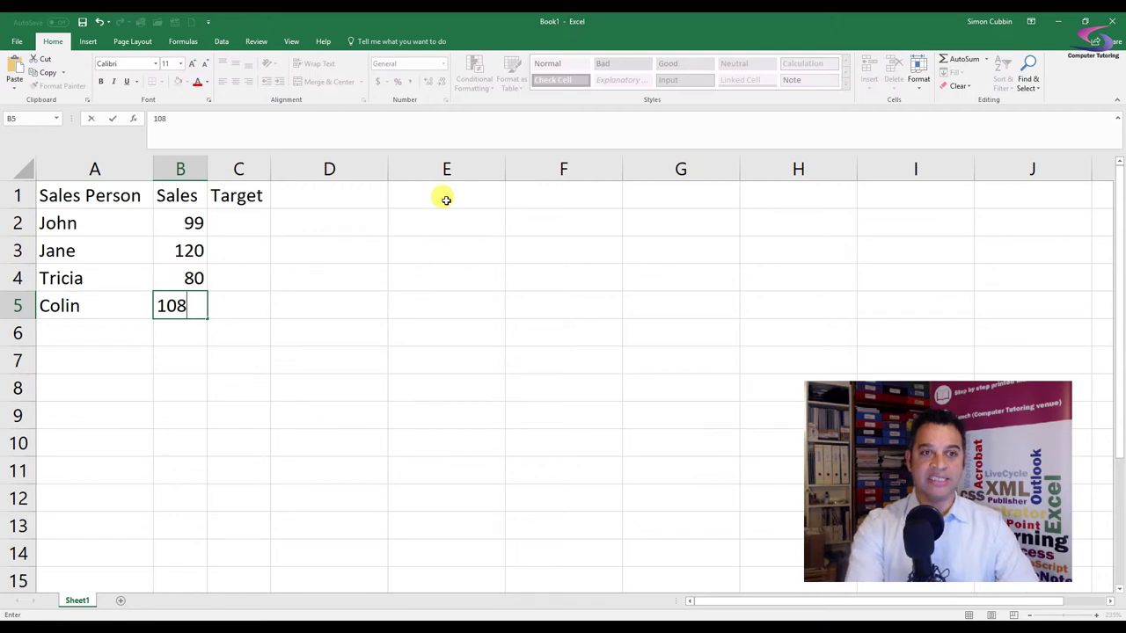
click(252, 222)
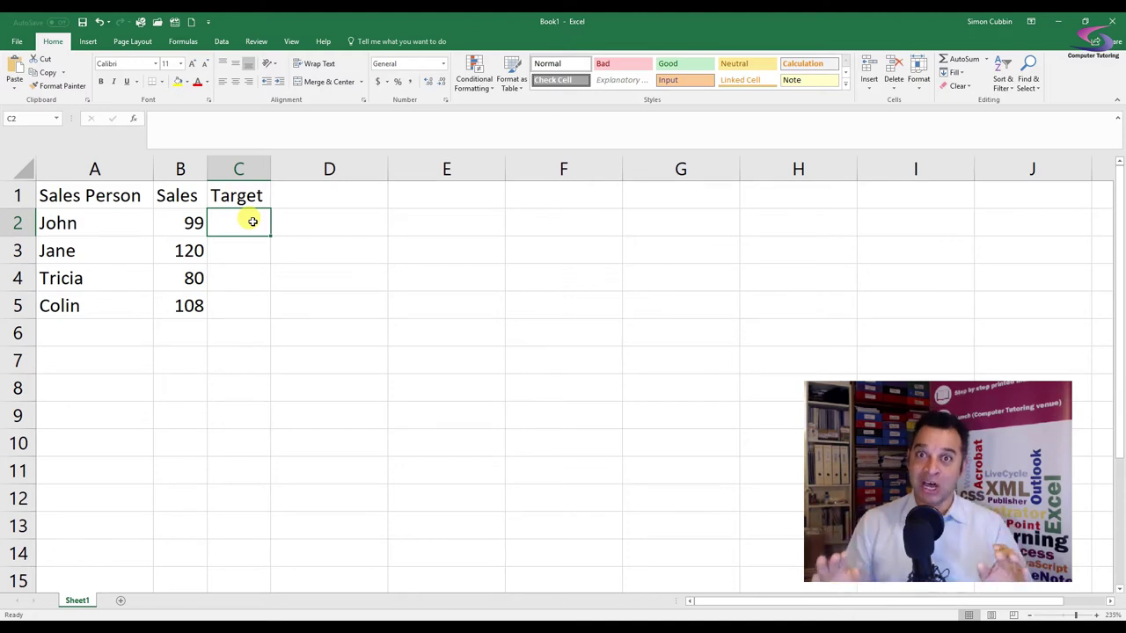
Step: Enter a target of 100 in C2 and fill it down to C5
text(100)
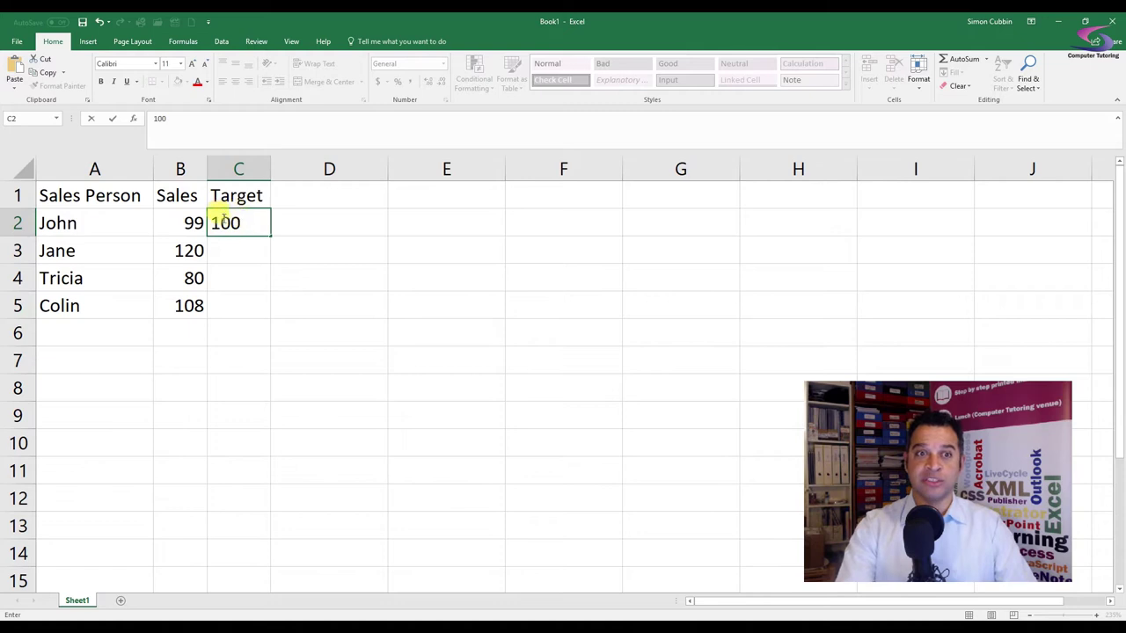
double_click(270, 237)
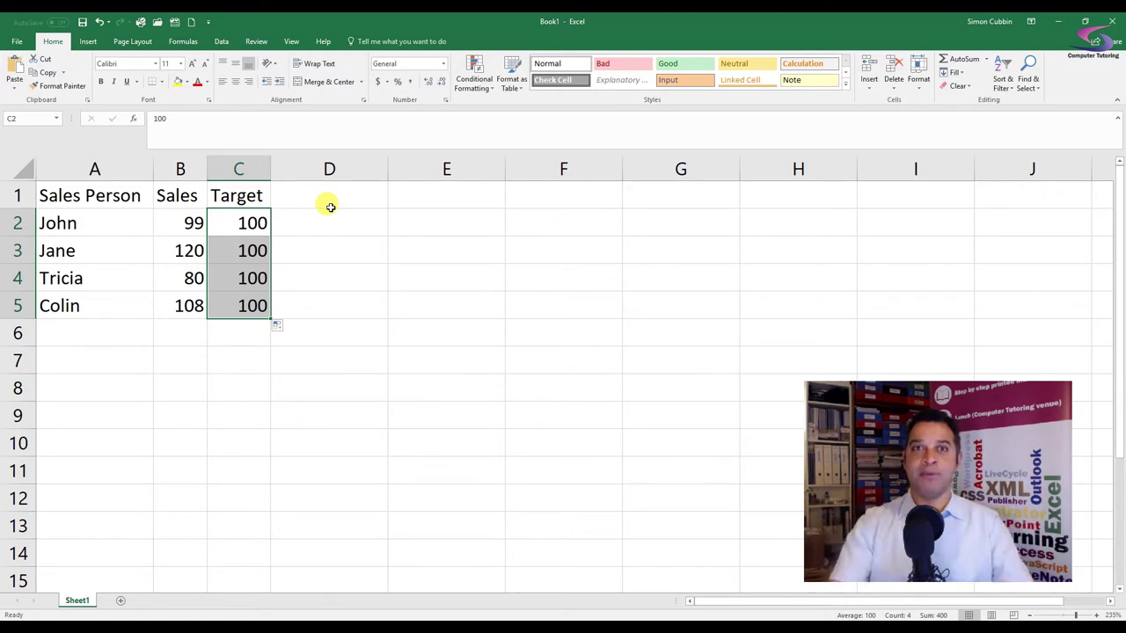
click(186, 252)
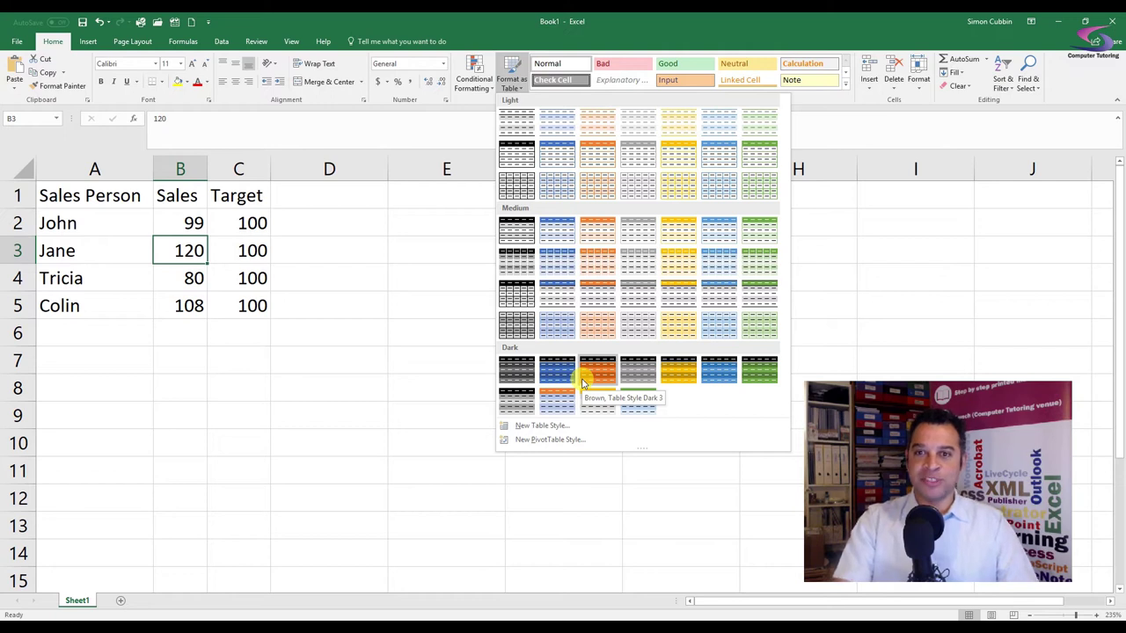
Step: Format A1:C5 as a table in Blue, Table Style Medium 13, with headers
click(719, 266)
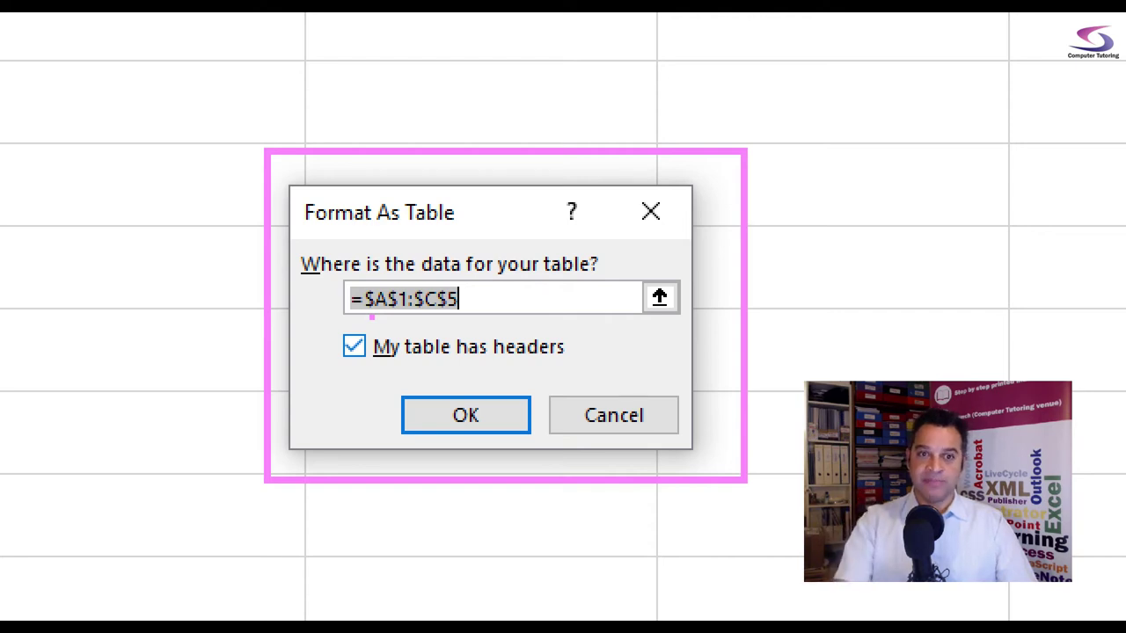
mouse_move(329, 315)
mouse_down()
mouse_move(479, 369)
mouse_move(598, 371)
mouse_up()
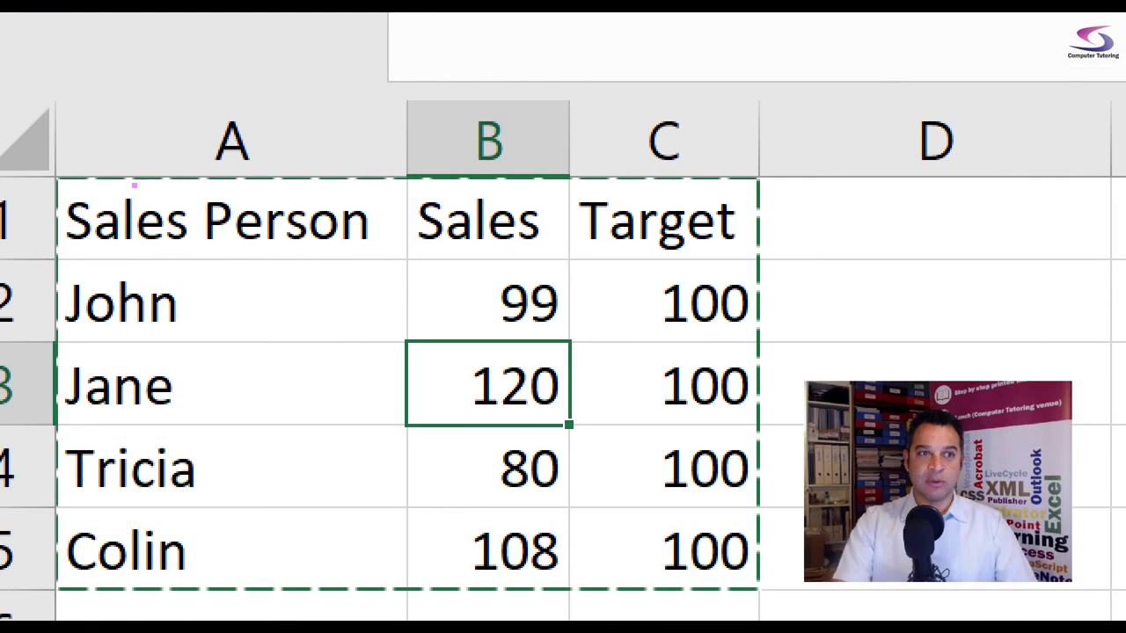
mouse_move(27, 152)
mouse_down()
mouse_move(277, 214)
mouse_move(804, 269)
mouse_up()
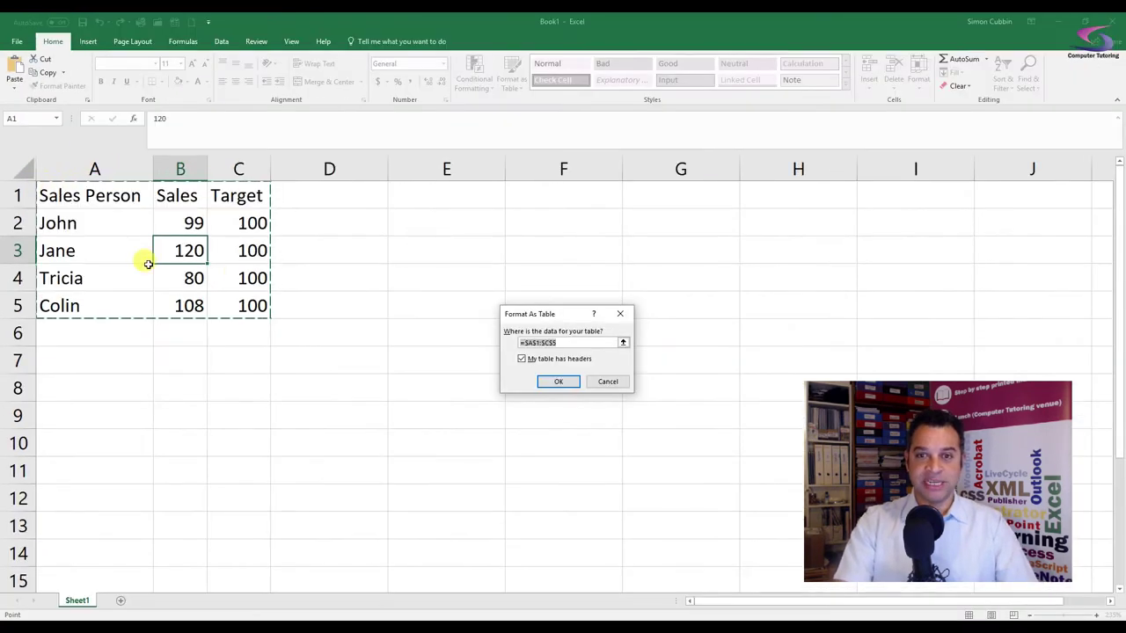
click(569, 382)
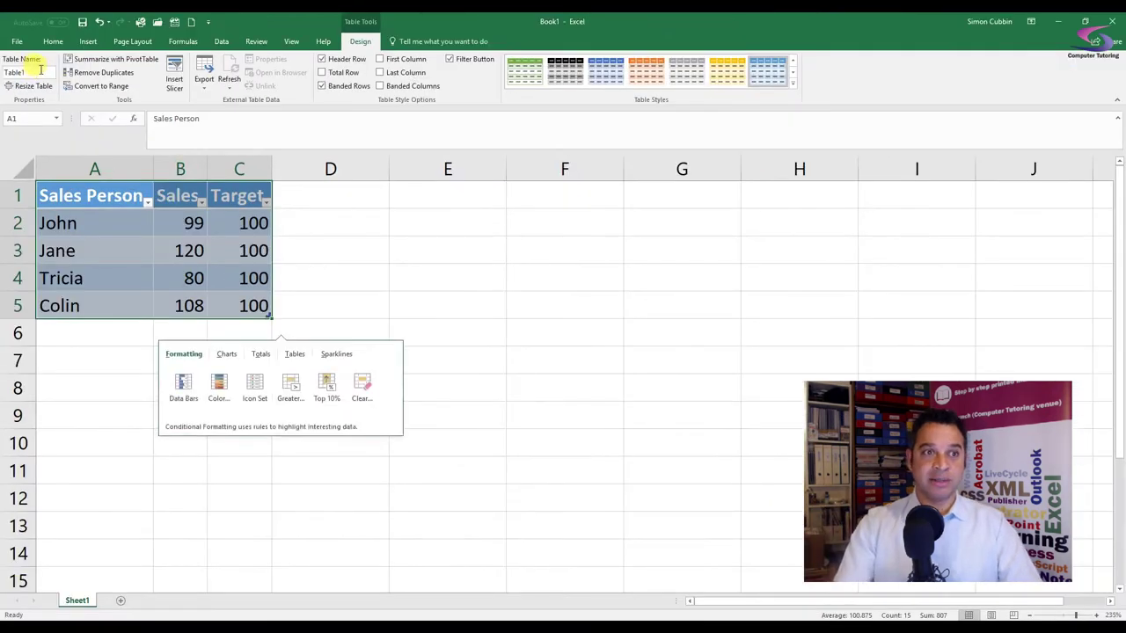
Step: Rename the table from Table1 to SalesPersons
click(15, 84)
click(7, 72)
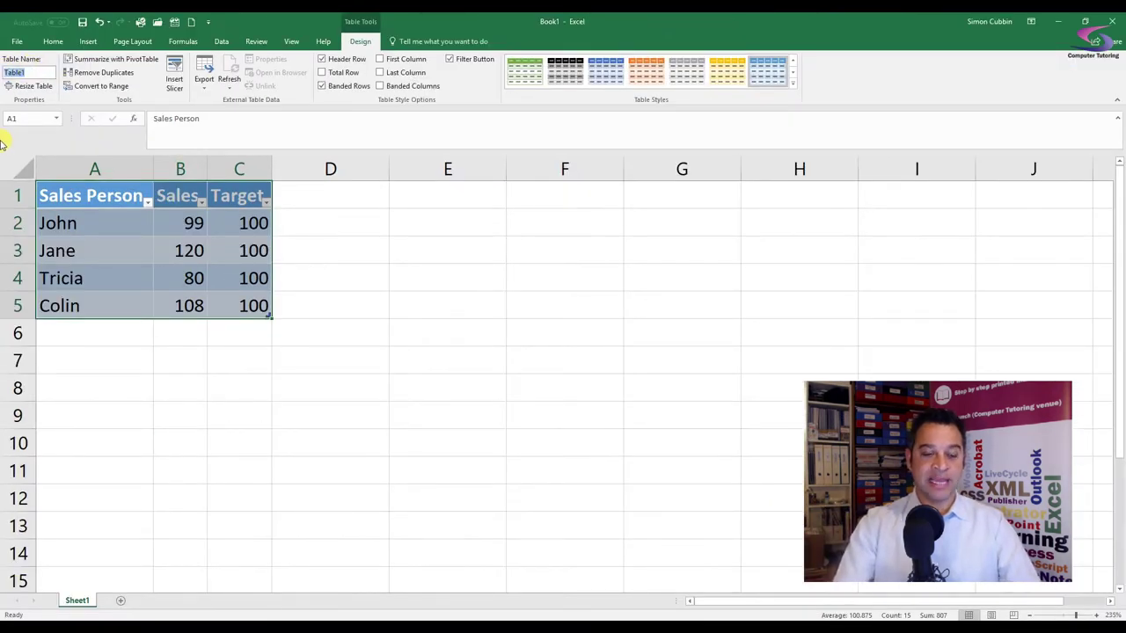
text(Sal)
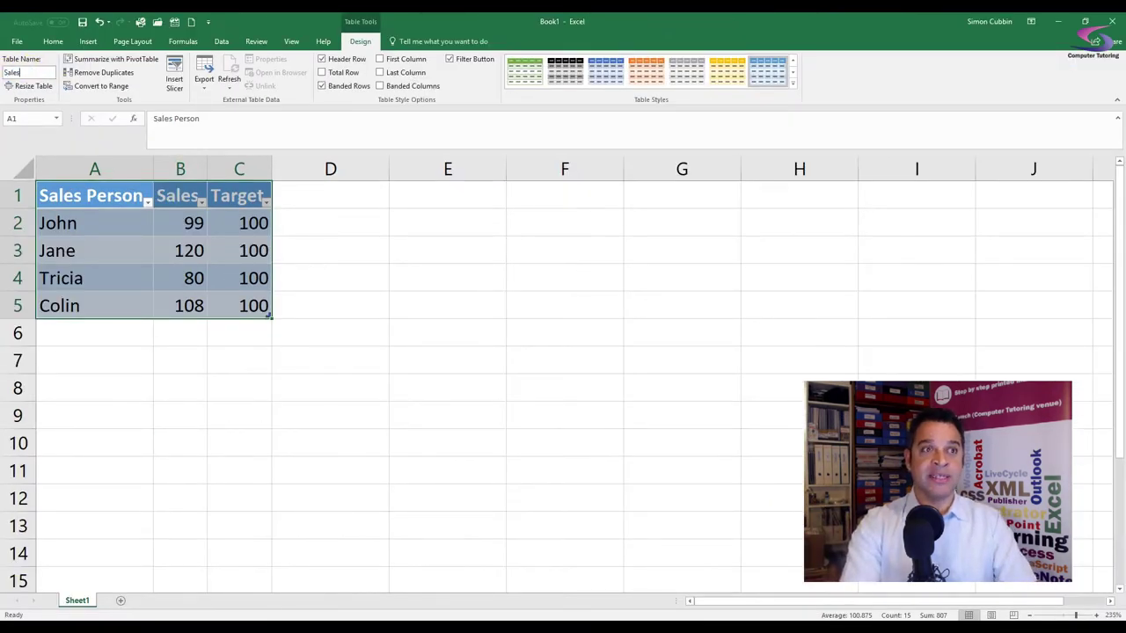
text(esPersons)
key(Return)
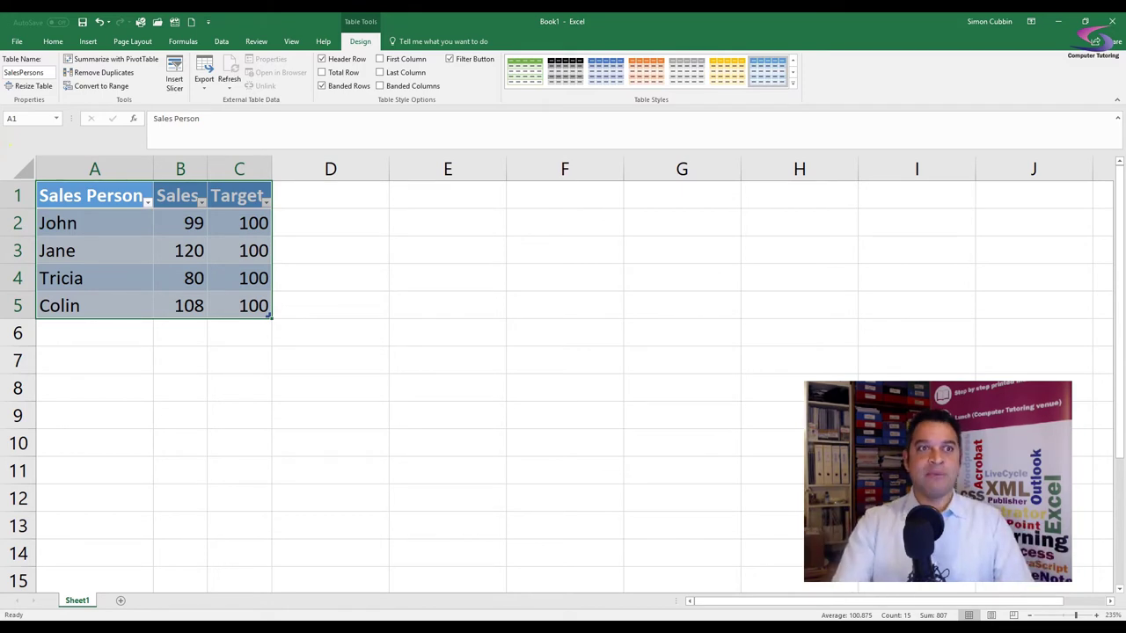
Step: Save the workbook as 'RAG - KPI Sales Persons' in OneDrive's Computer Tutoring > Muckabout > PowerBI folder
click(82, 21)
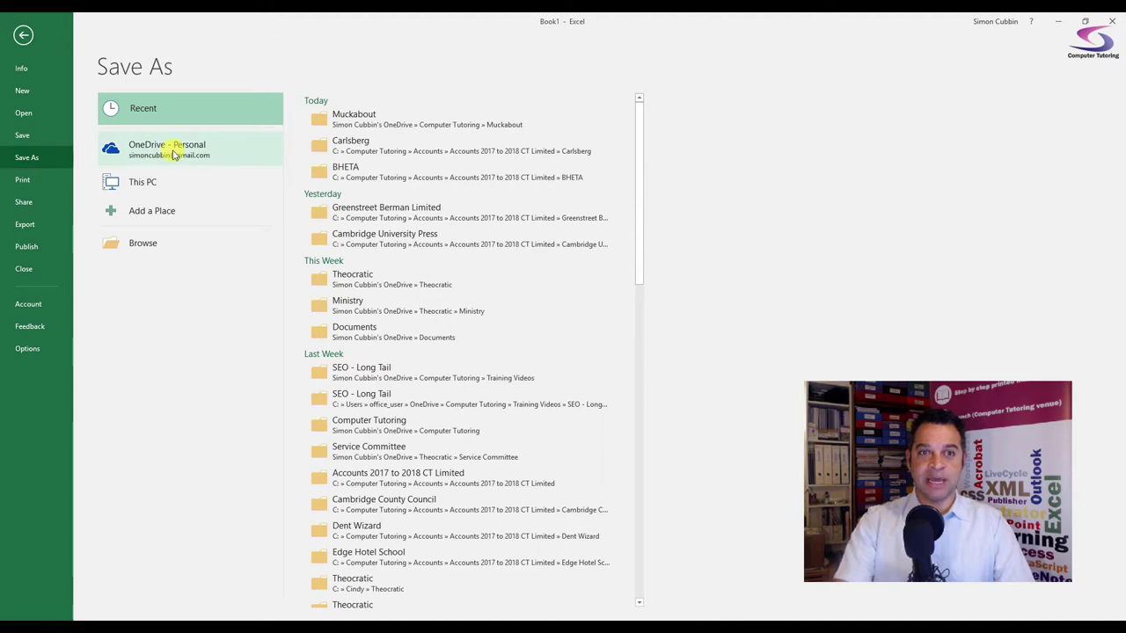
click(173, 154)
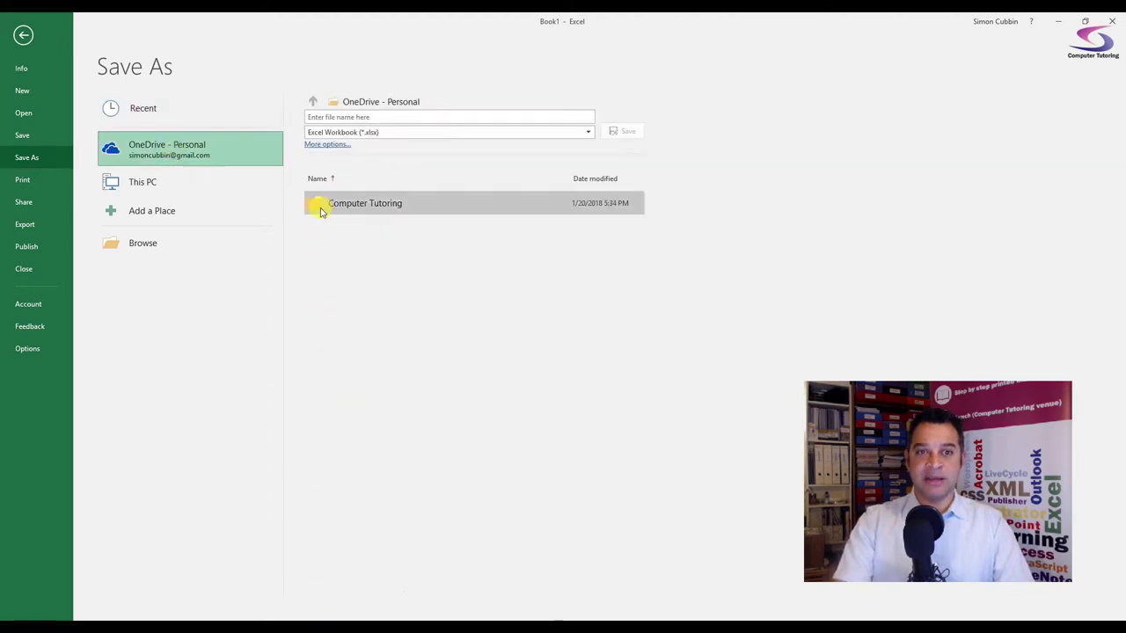
click(320, 212)
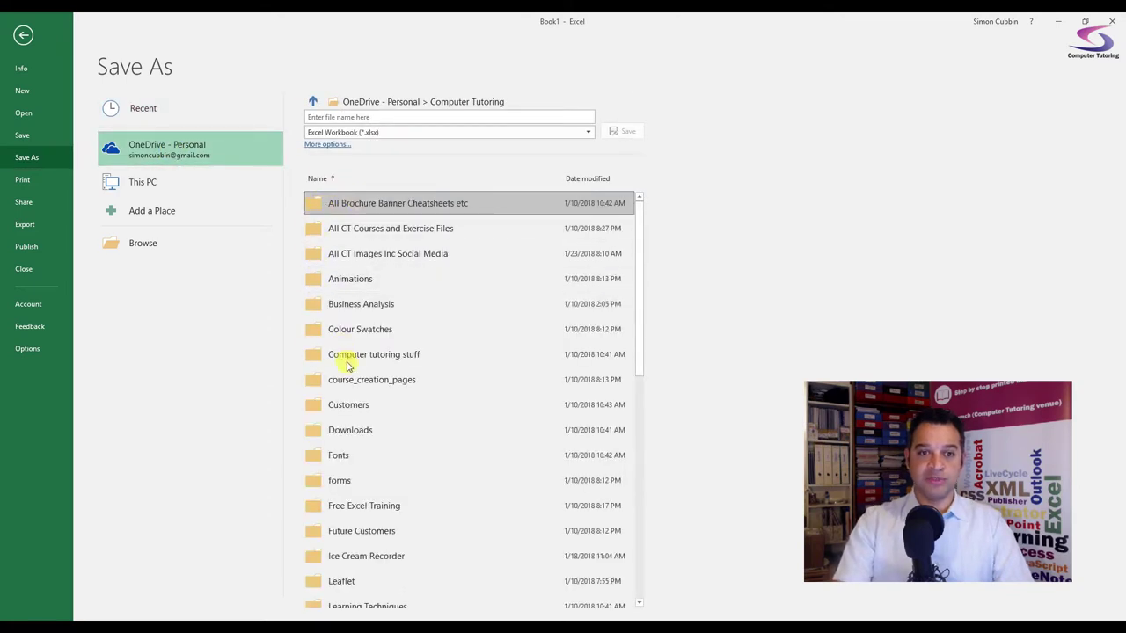
scroll(381, 375, down, 3)
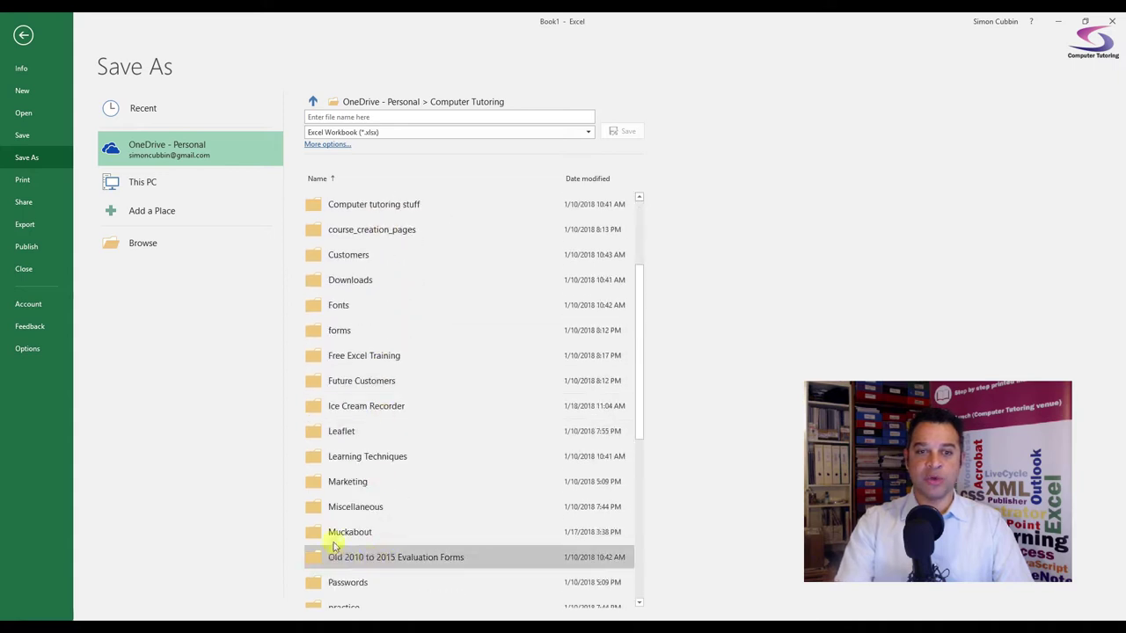
click(328, 532)
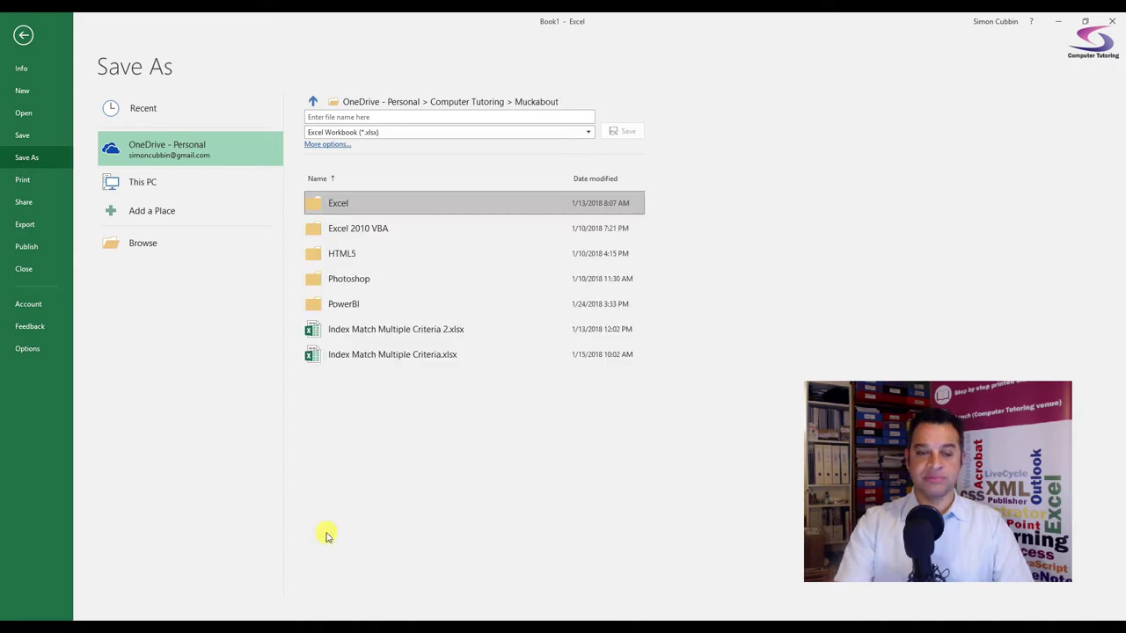
click(355, 306)
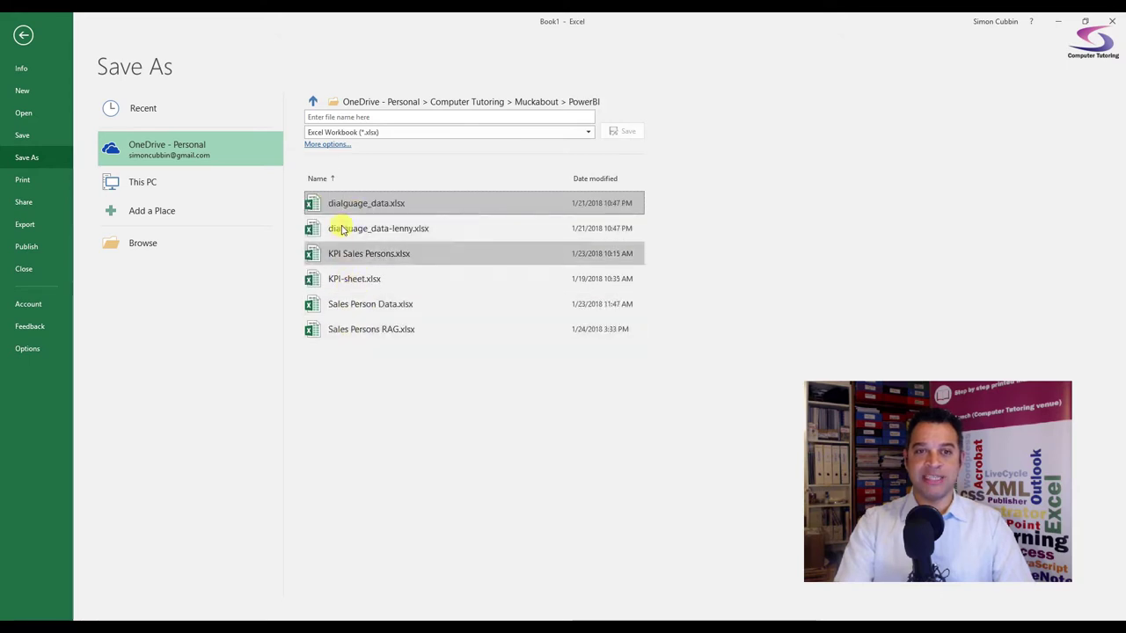
click(382, 116)
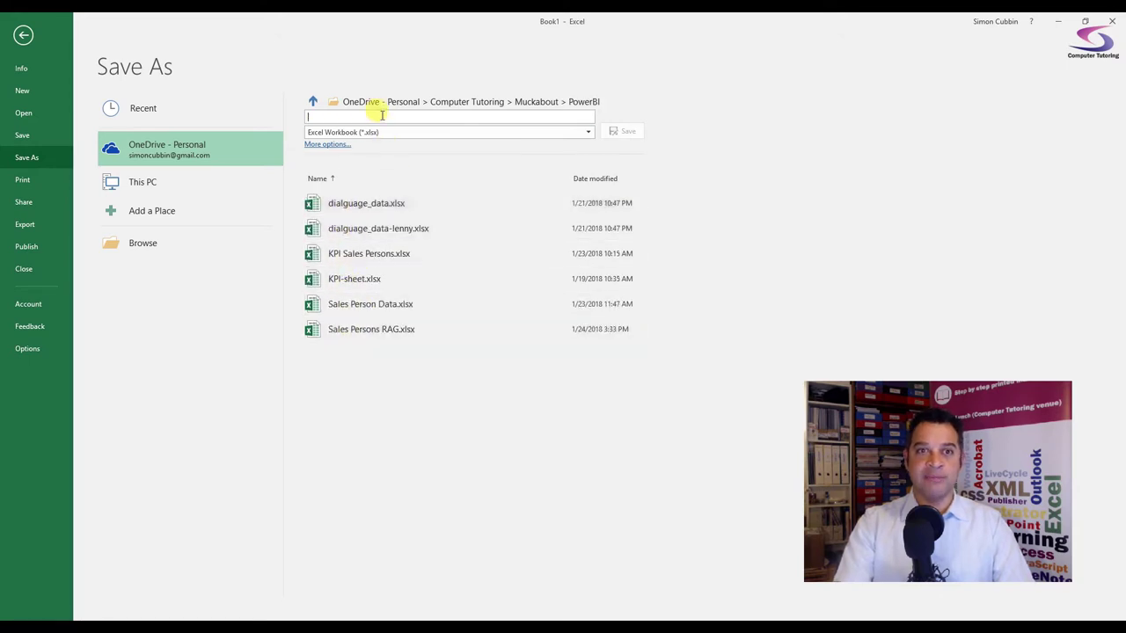
text(RA)
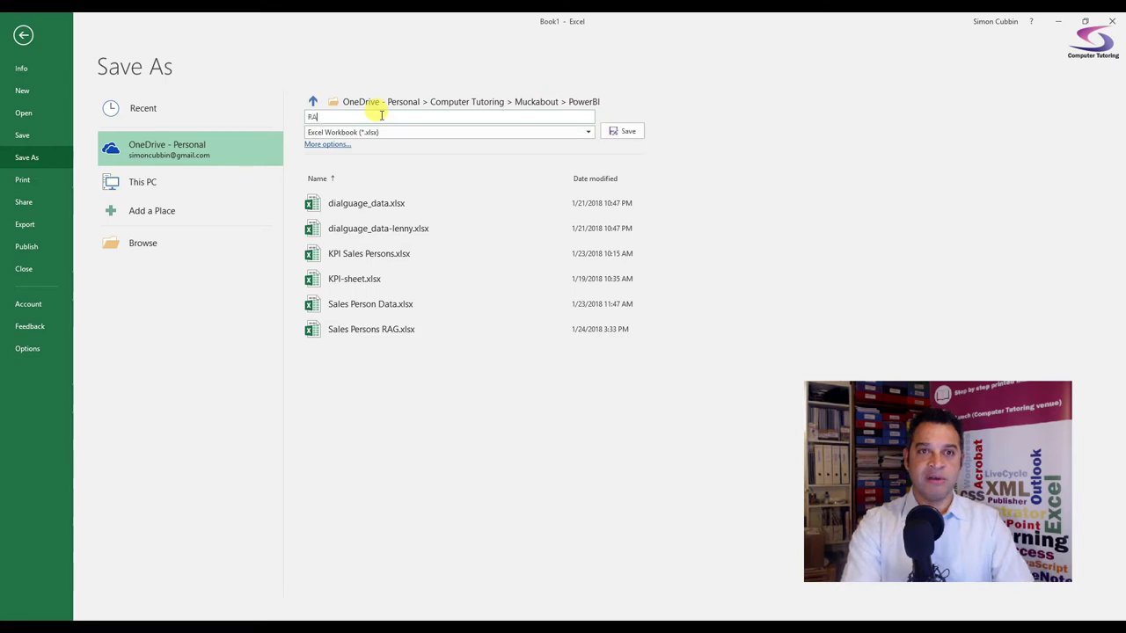
text(G - K)
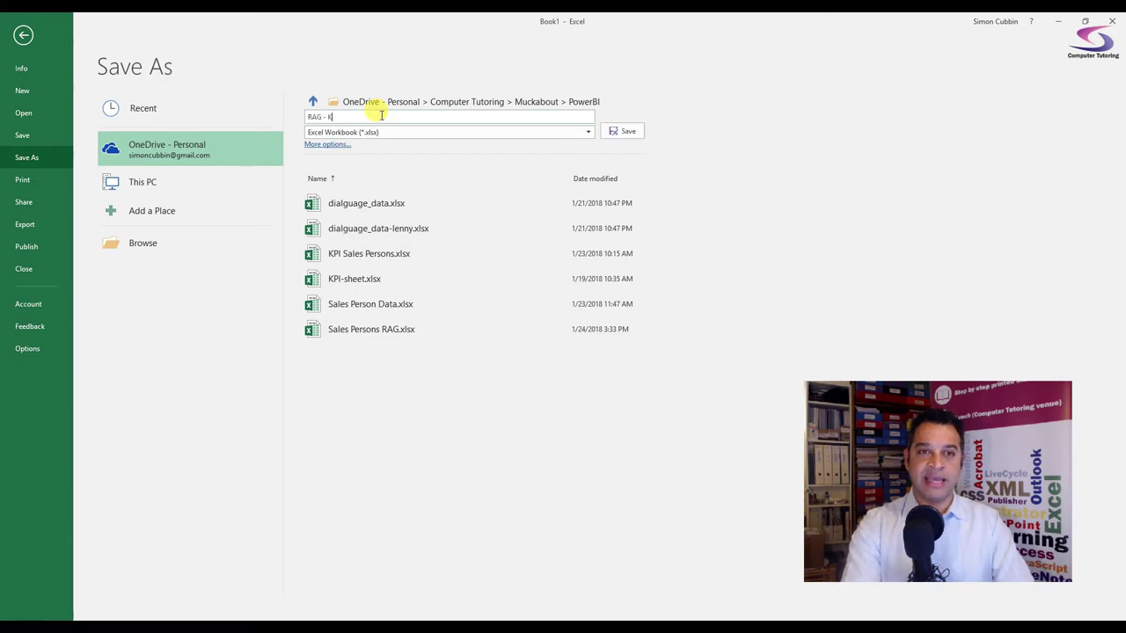
text(PI Sales )
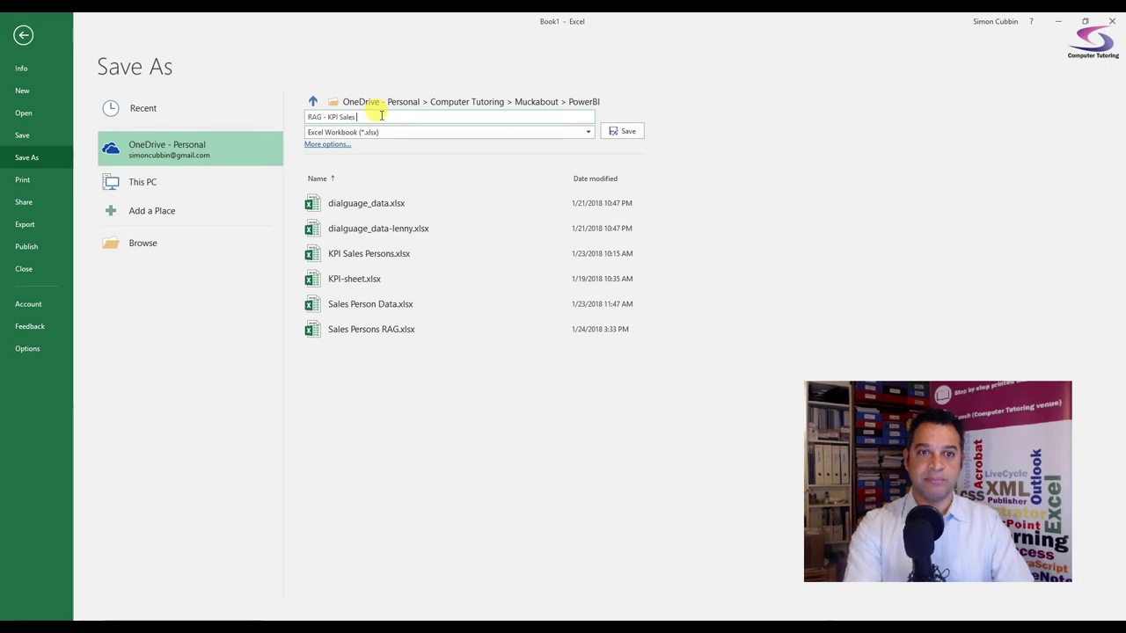
text(Persons)
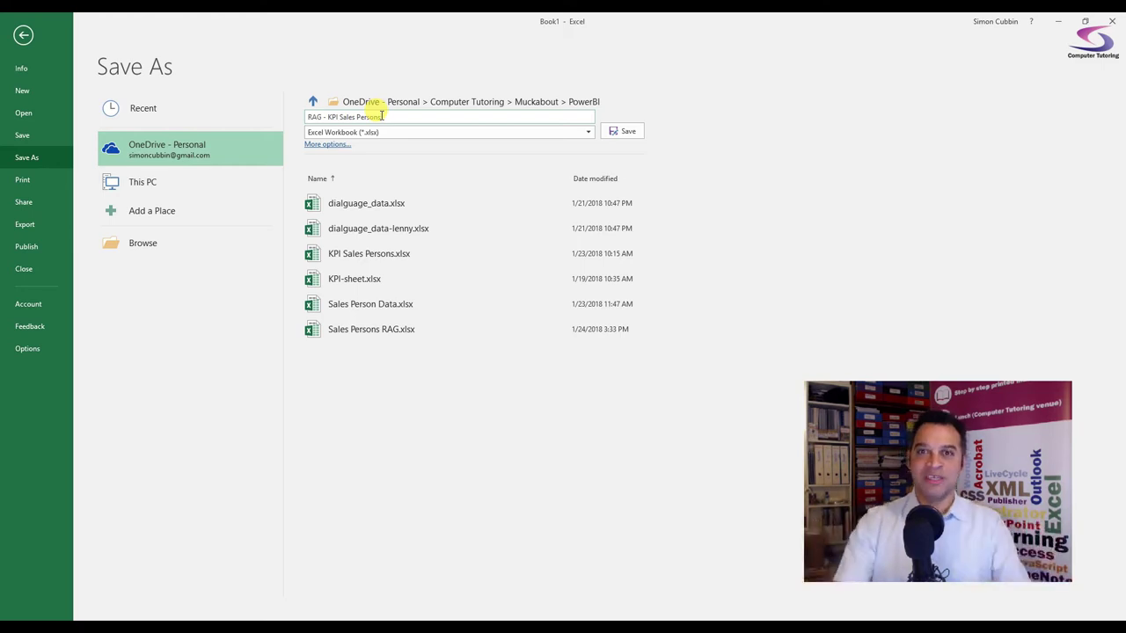
click(633, 132)
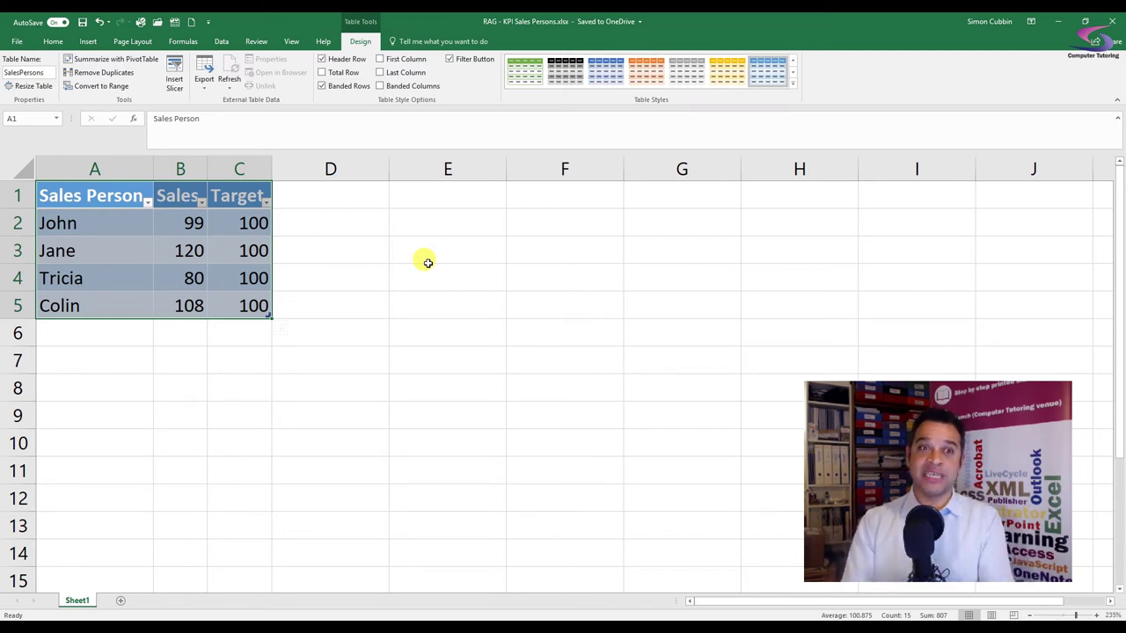
Step: Review the Sales column, John's 99 sales and 100 target, then close the workbook
click(97, 196)
click(180, 196)
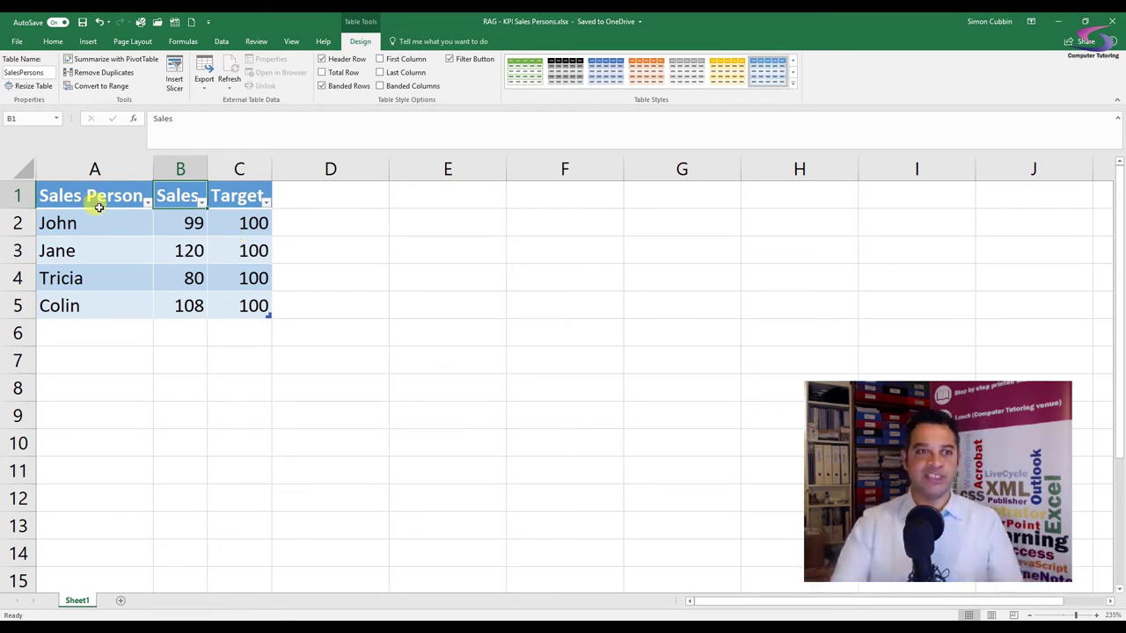
click(193, 225)
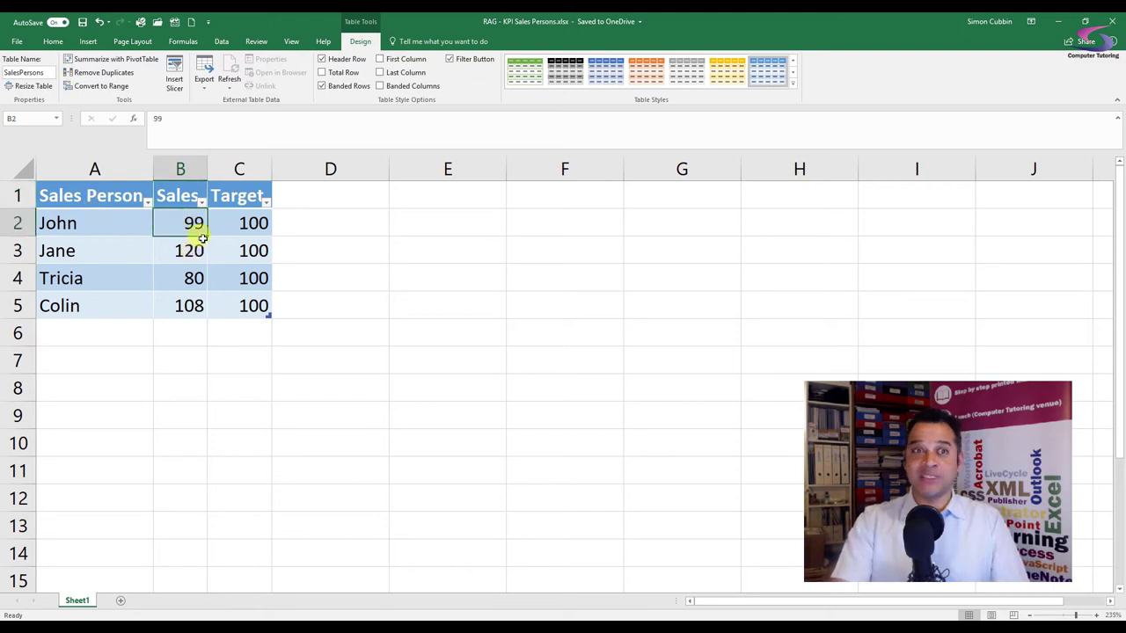
click(246, 216)
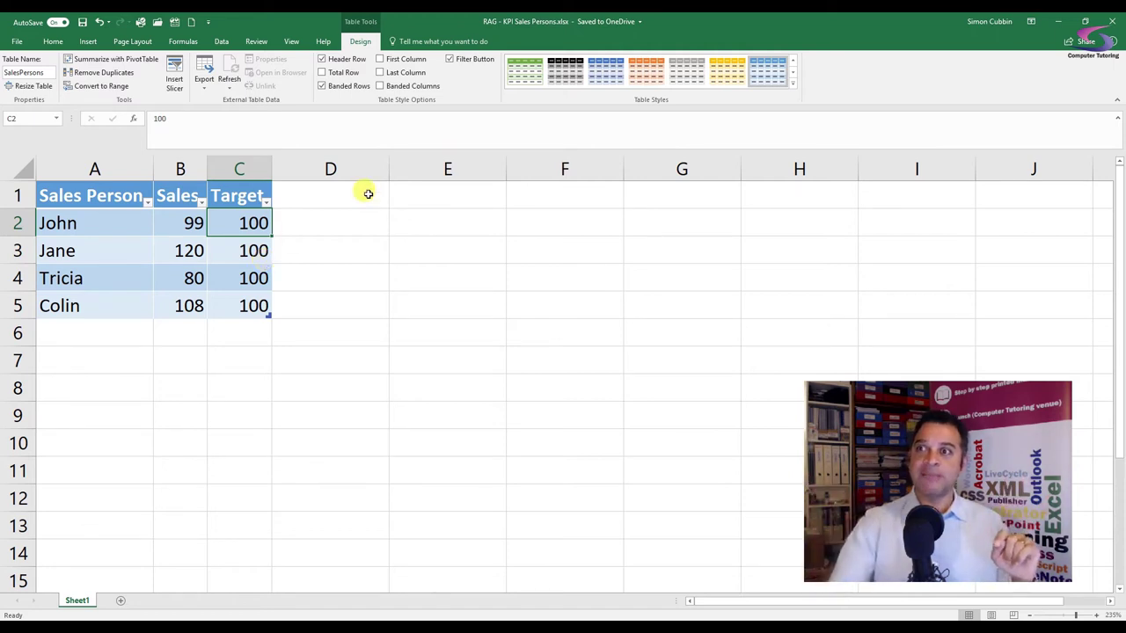
click(1111, 21)
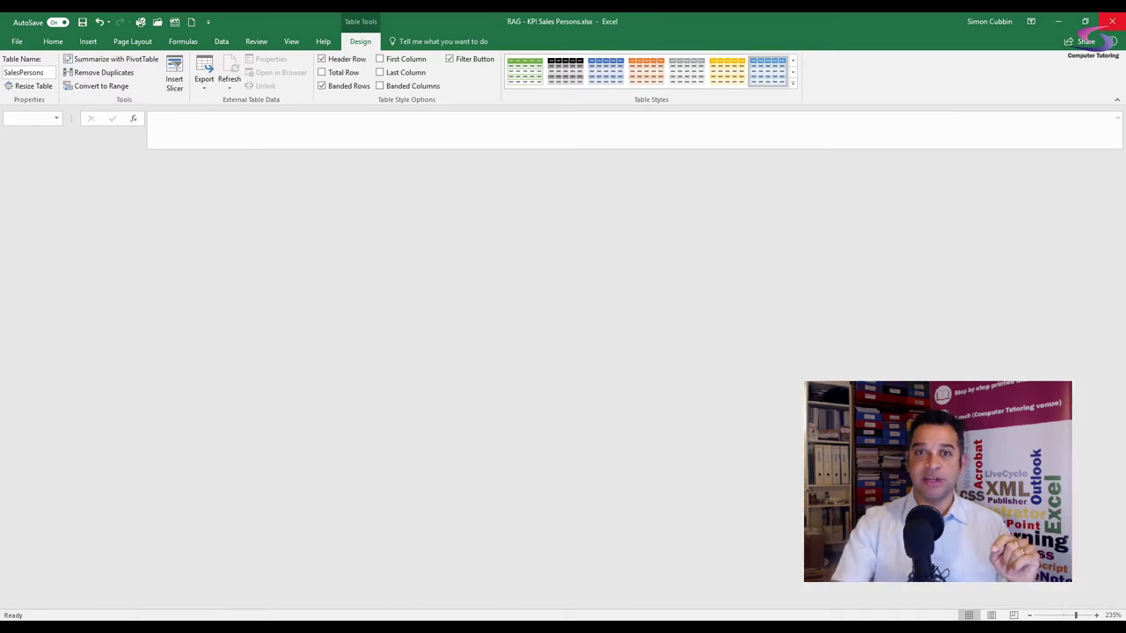
Step: Close Excel, launch Power BI Desktop and dismiss its welcome screen
click(1111, 21)
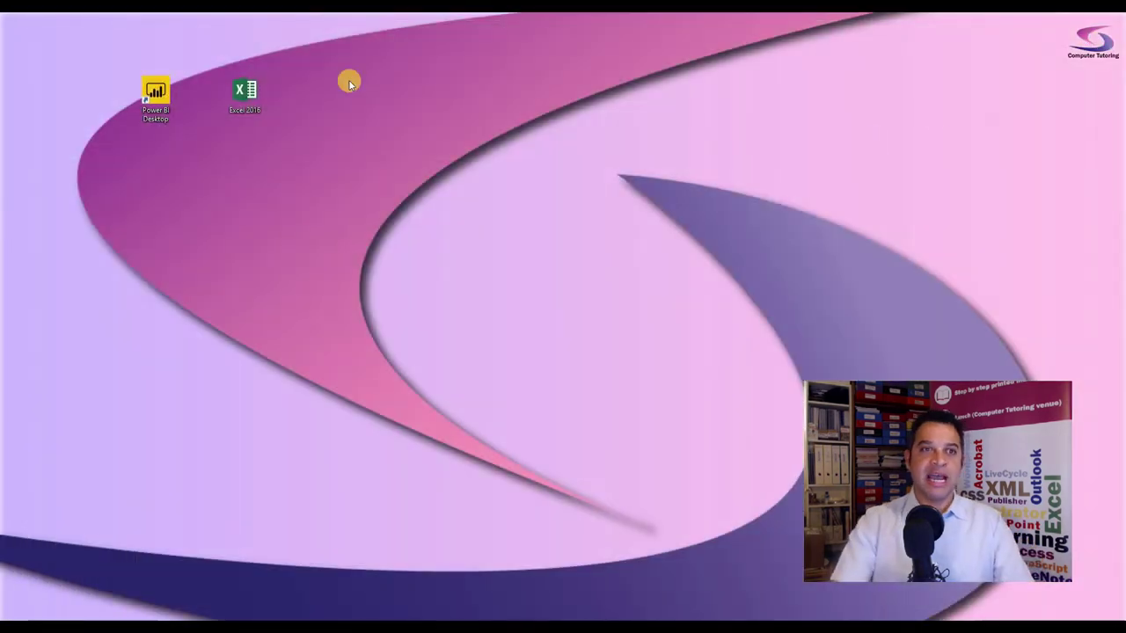
double_click(164, 93)
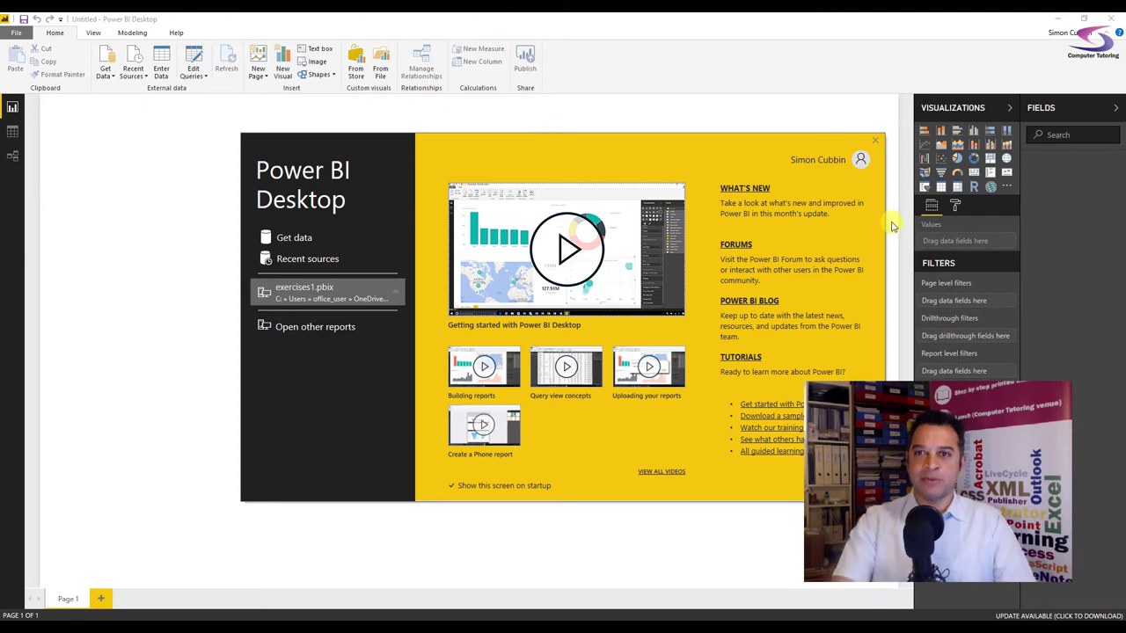
click(875, 144)
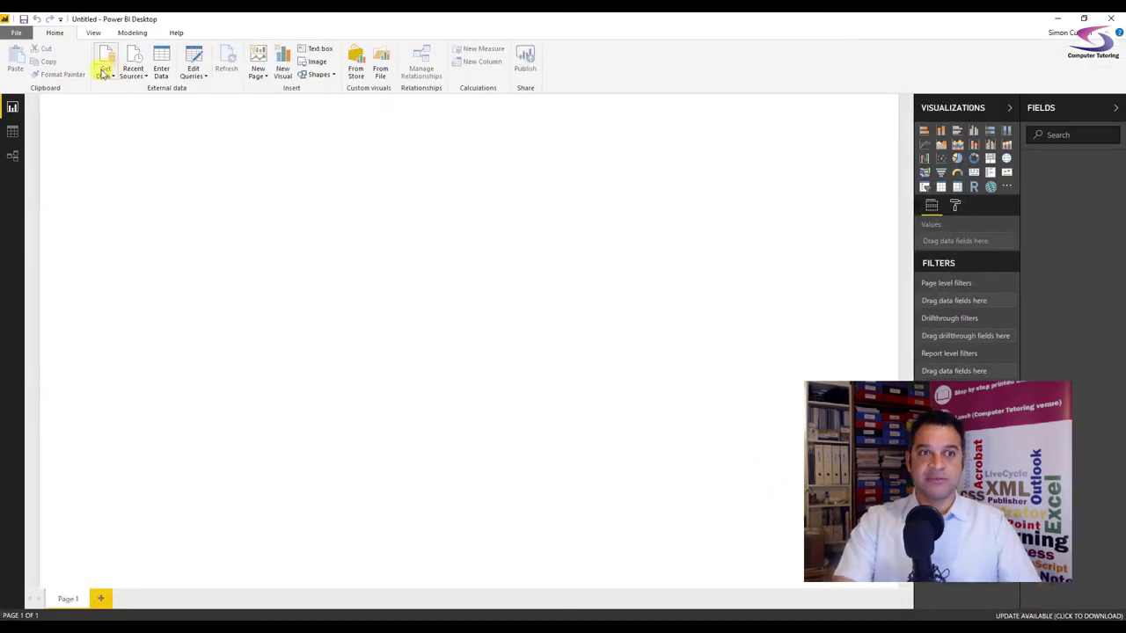
Step: Import the SalesPersons table from RAG - KPI Sales Persons.xlsx through Get Data > Excel
click(104, 74)
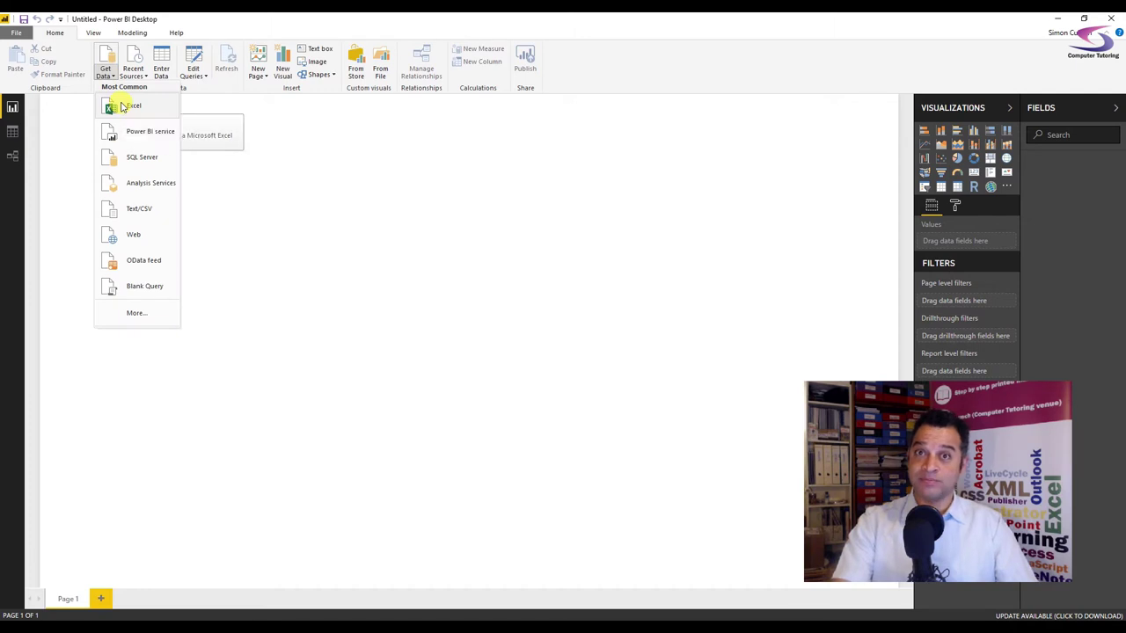
click(122, 106)
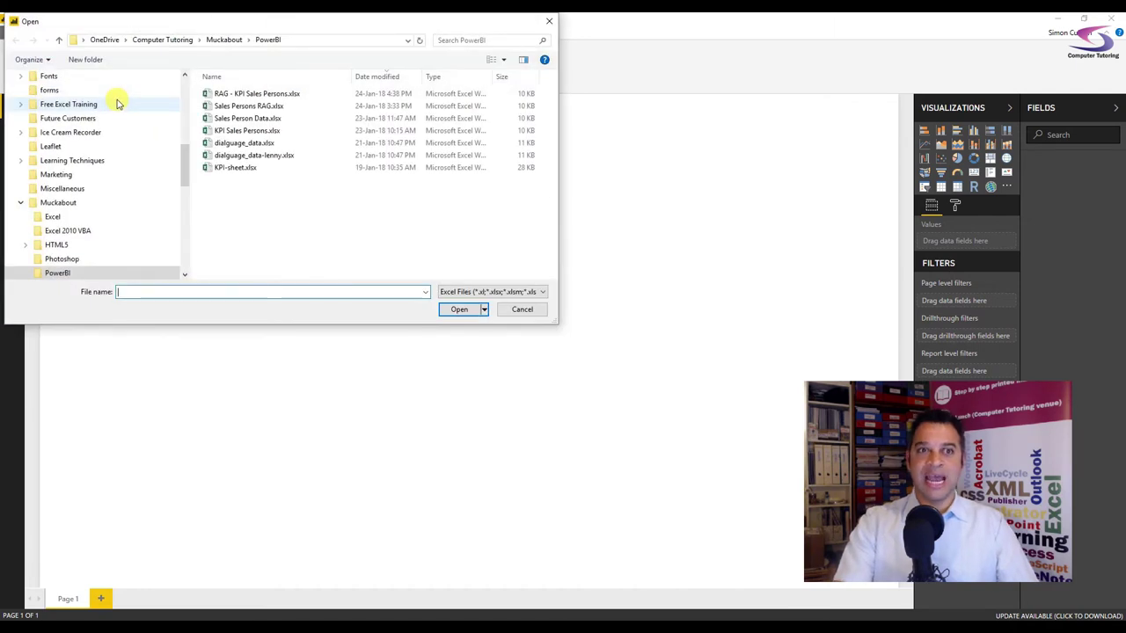
click(251, 94)
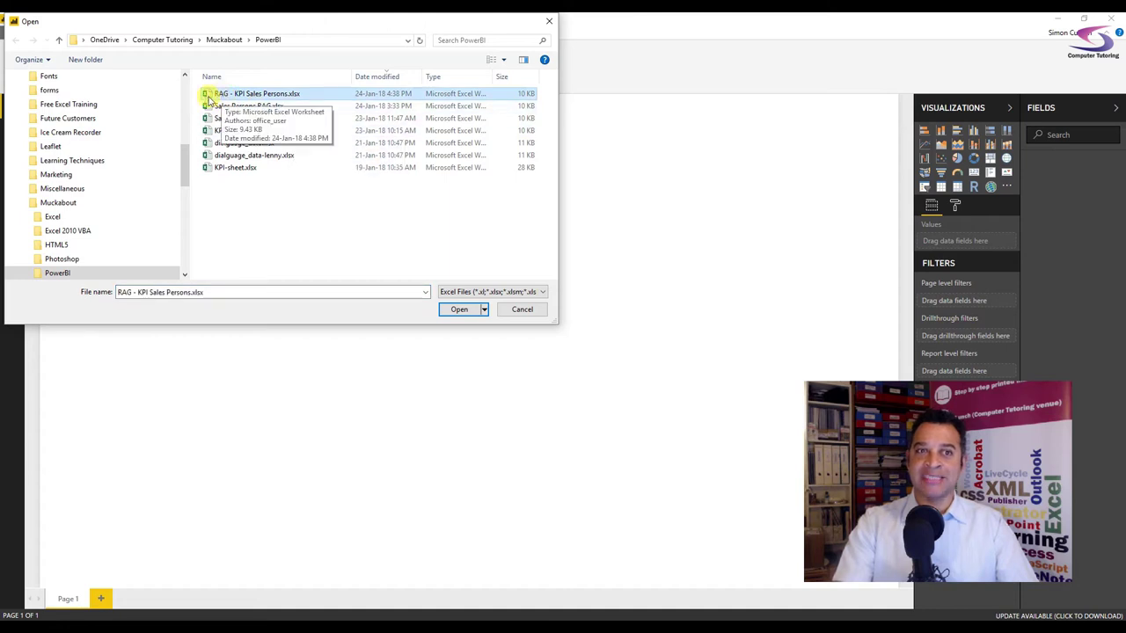
click(458, 312)
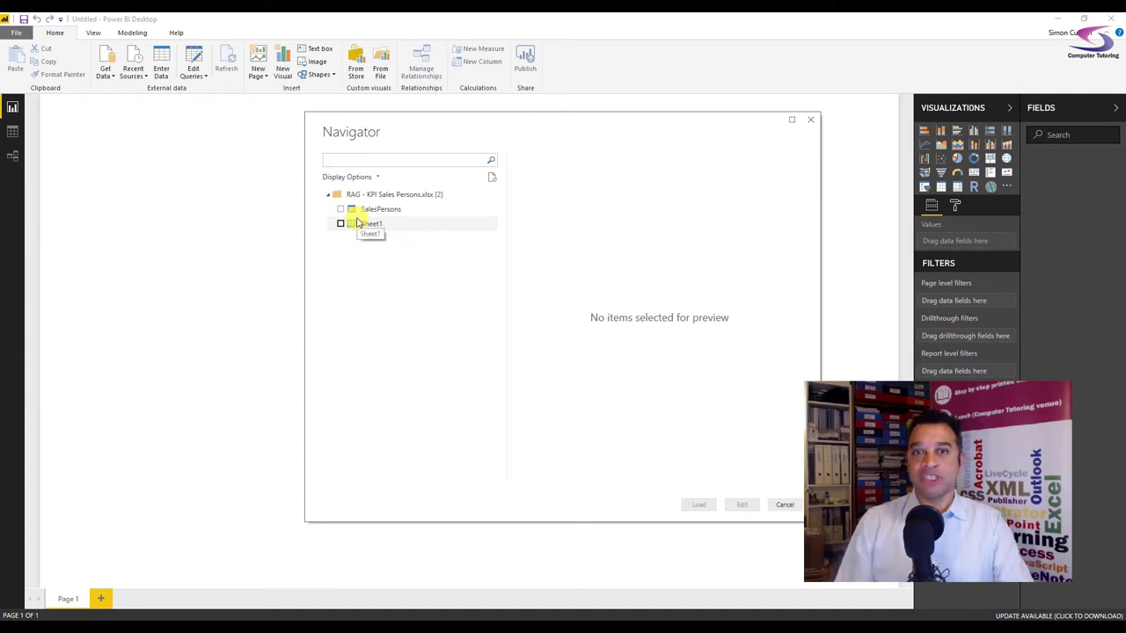
click(341, 209)
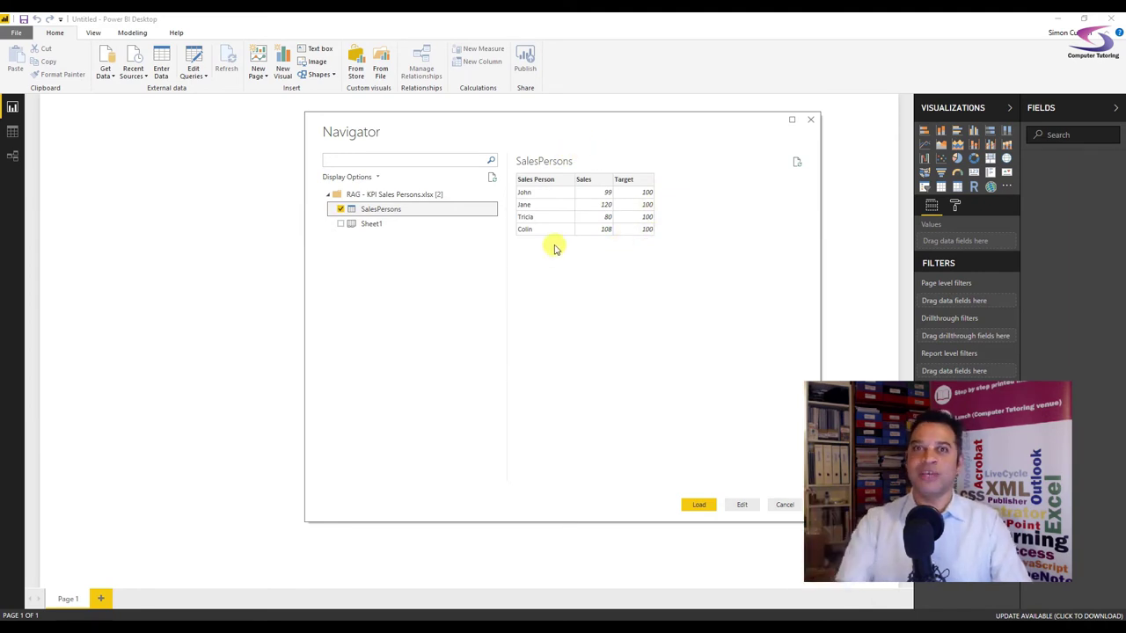
click(698, 508)
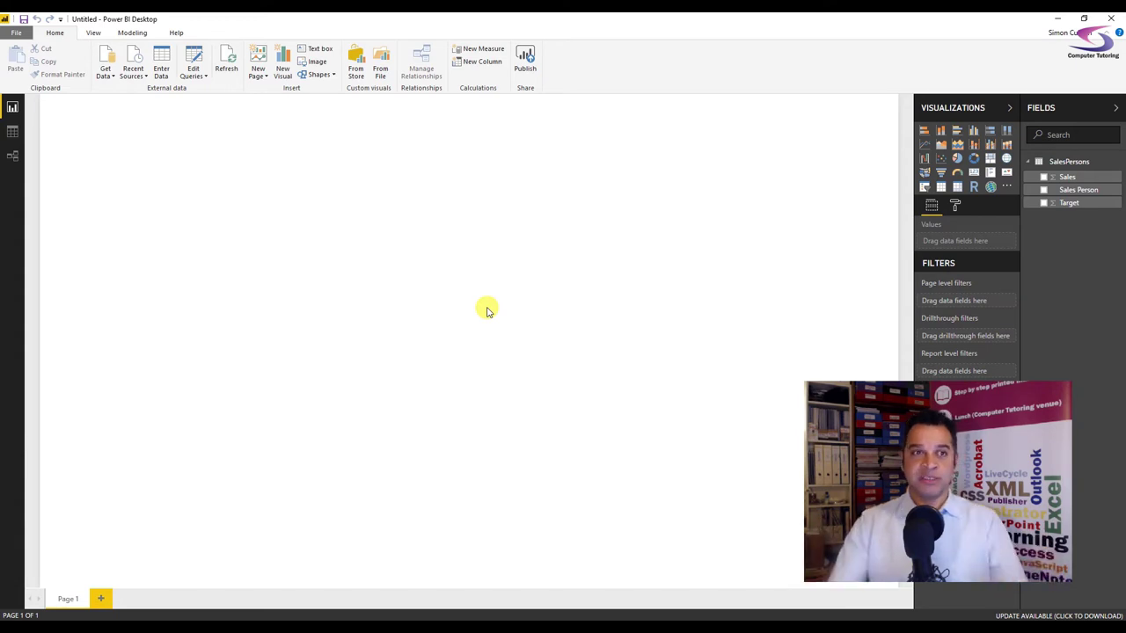
Step: In Data view, add a New Column to SalesPersons from the Modeling tab
click(12, 132)
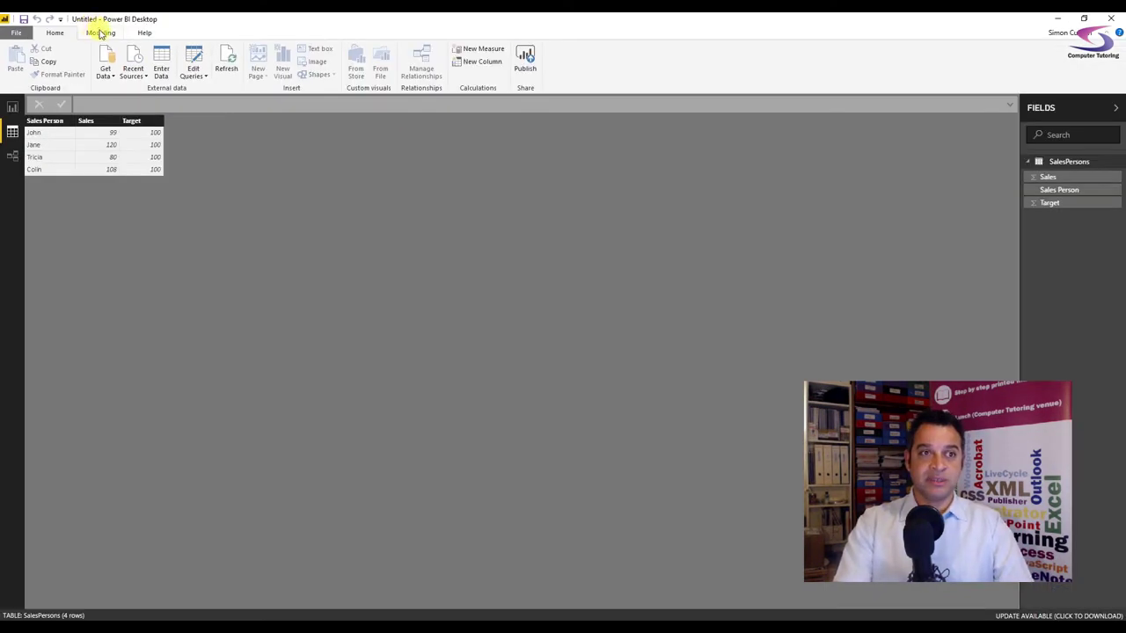
click(141, 74)
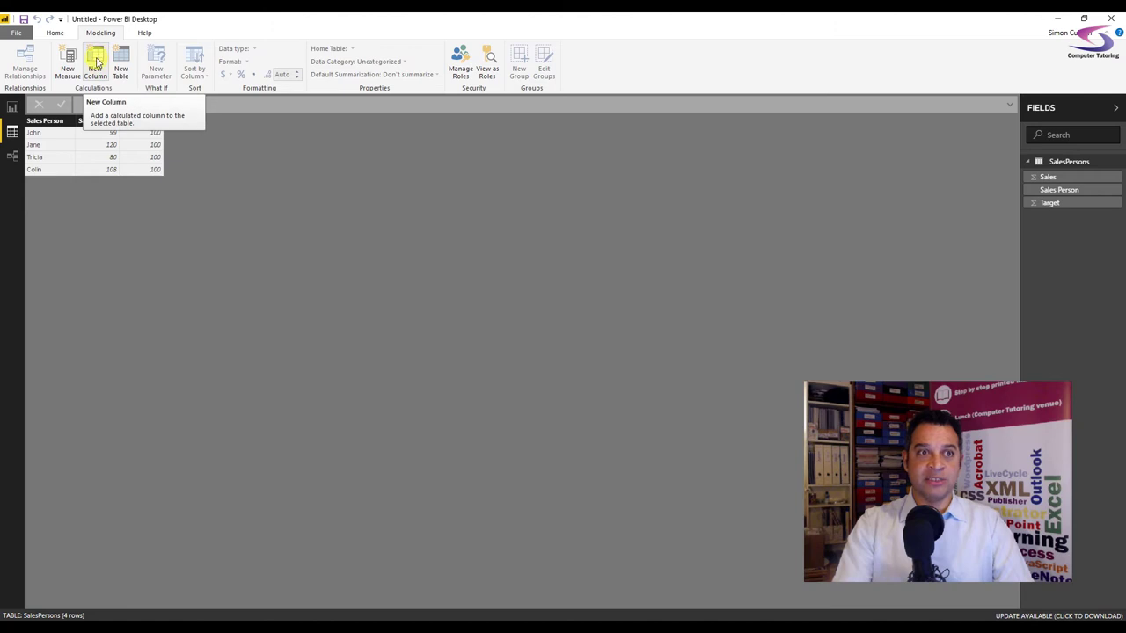
click(96, 60)
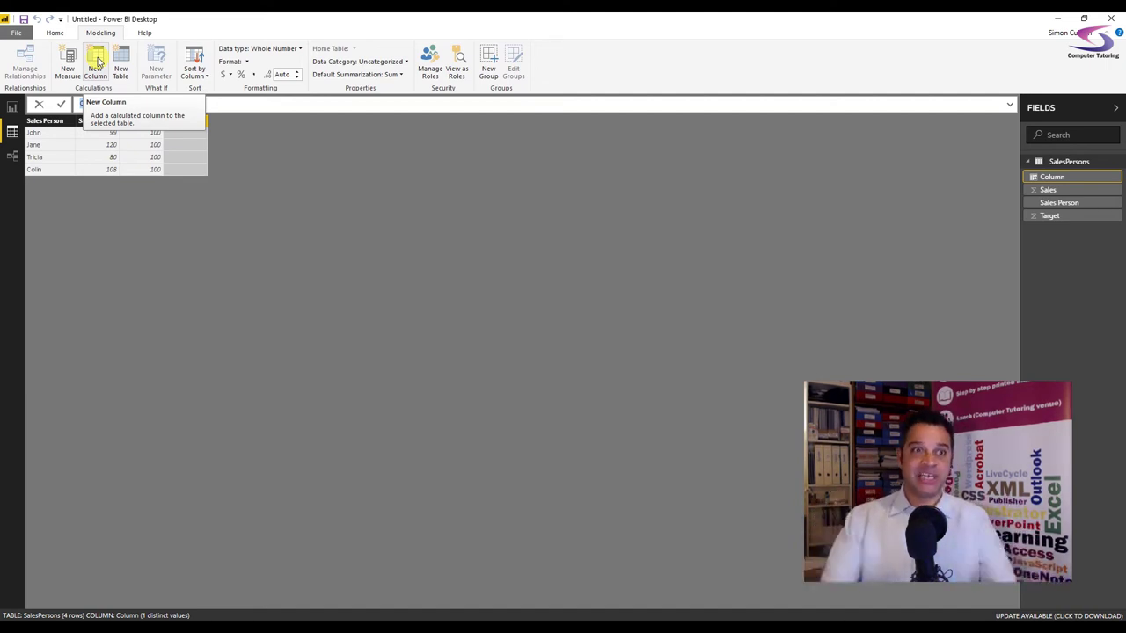
Step: Change the formula's column name from 'Column' to 'KPI RAG'
click(238, 103)
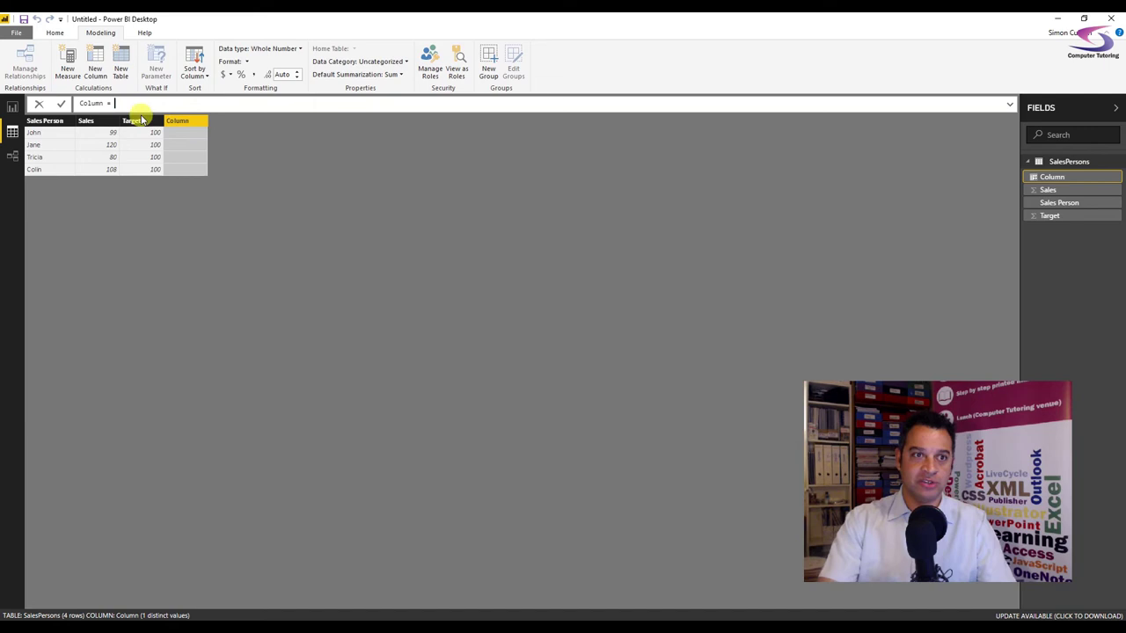
double_click(88, 103)
key(BackSpace)
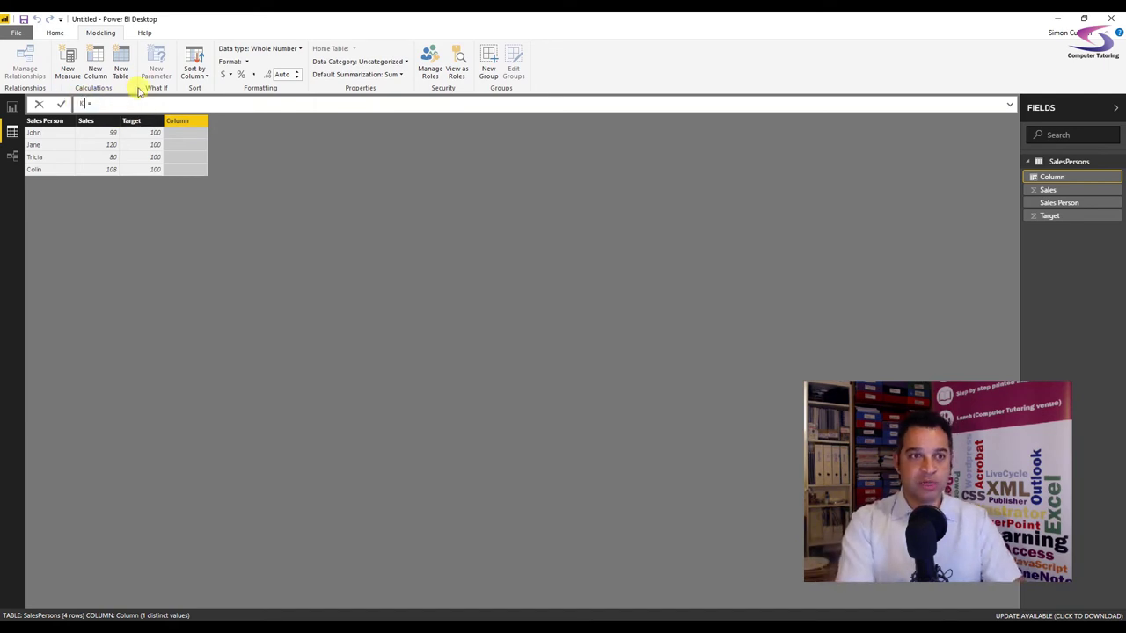
text(KPI I )
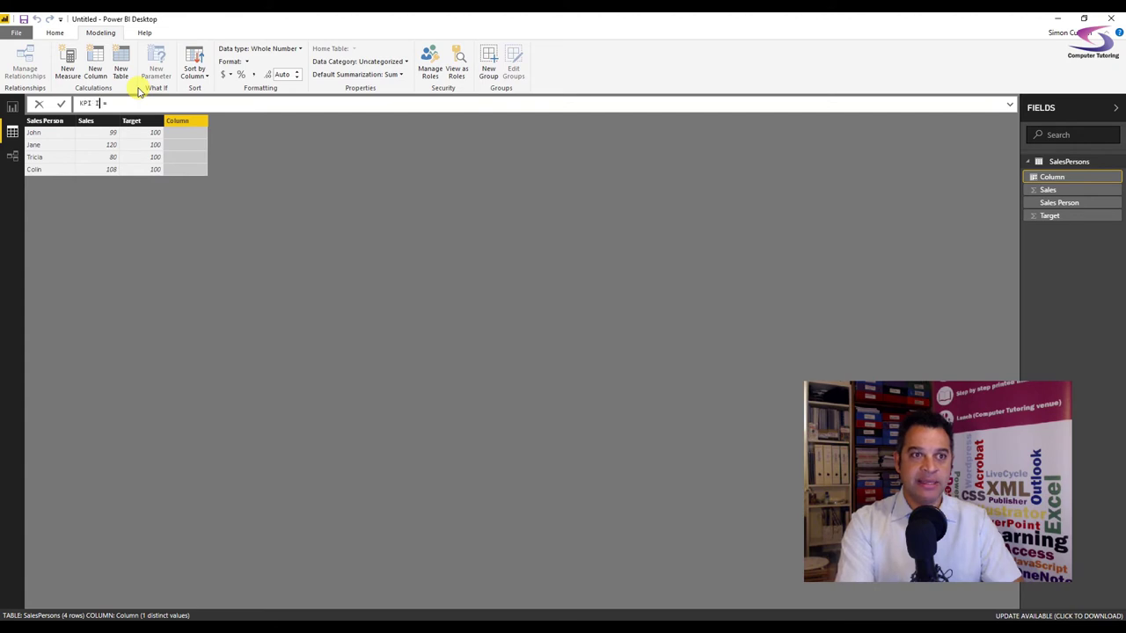
text(ndica)
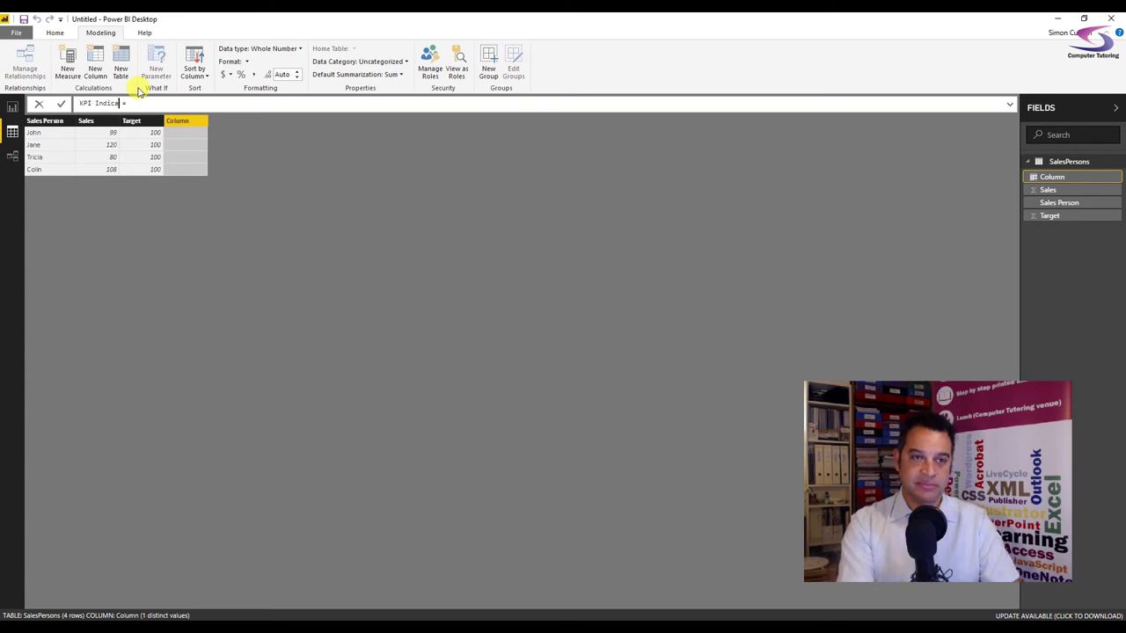
text(tor)
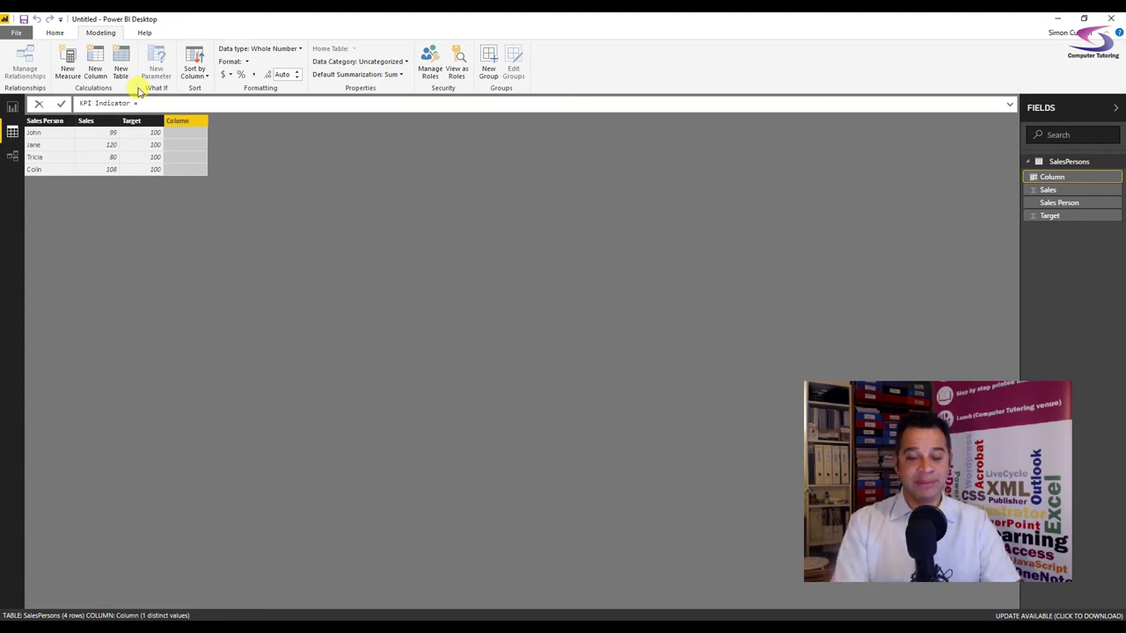
key(BackSpace)
key(BackSpace)
key(BackSpace)
key(BackSpace)
key(BackSpace)
key(BackSpace)
key(BackSpace)
key(BackSpace)
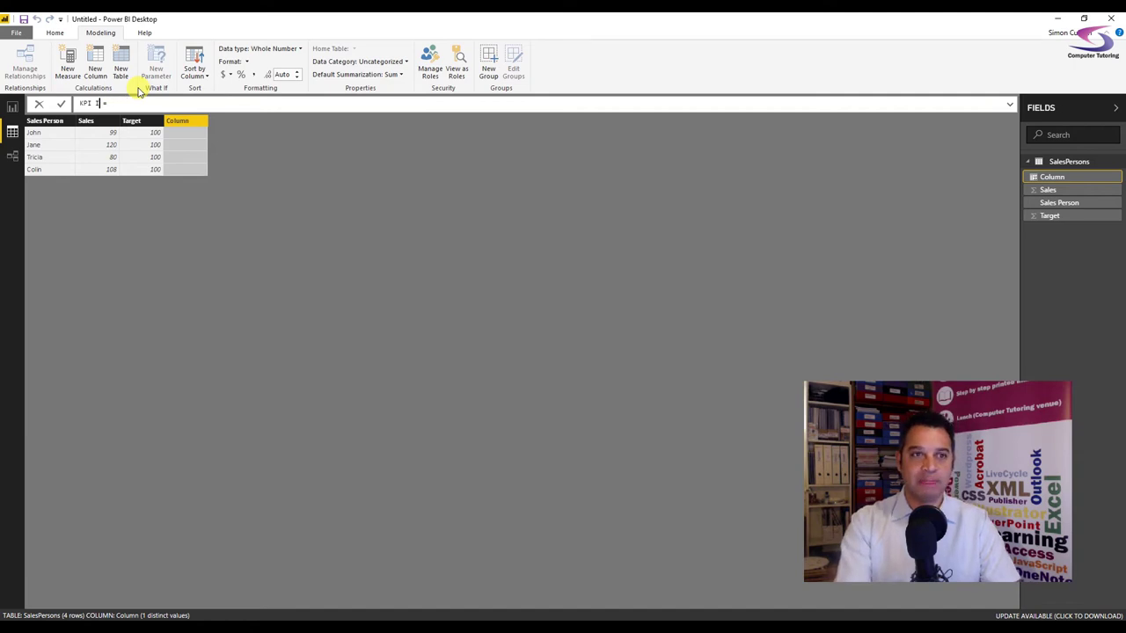
key(BackSpace)
text(RAG)
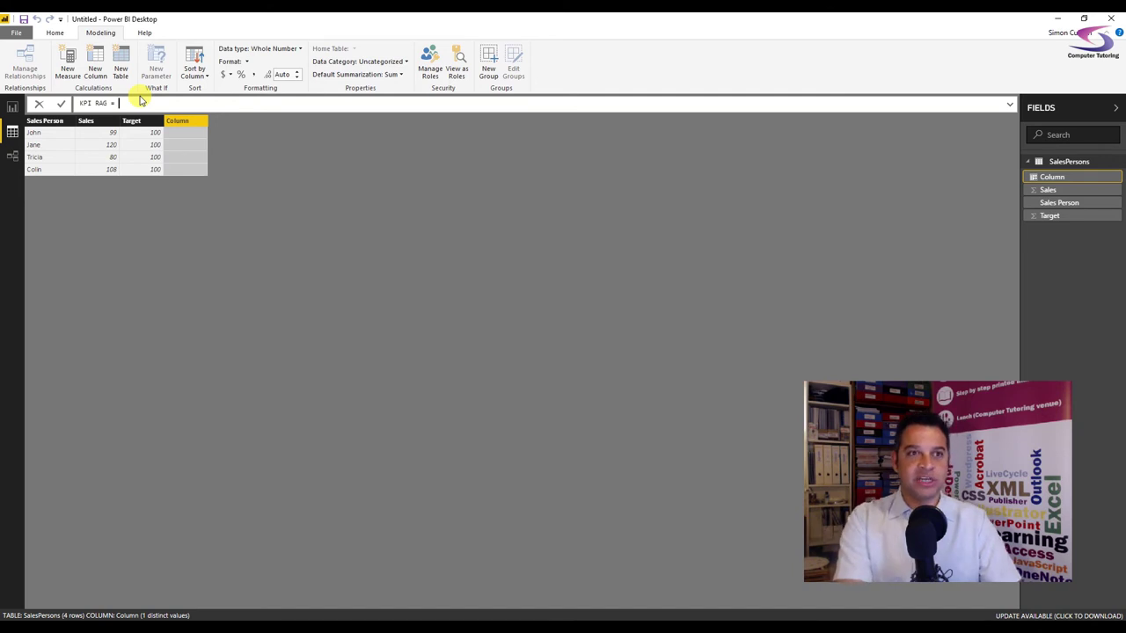
Step: Enter IF([Sales]>=[Target]," into the KPI RAG formula, leave it uncommitted, and switch to Chrome
text(IF()
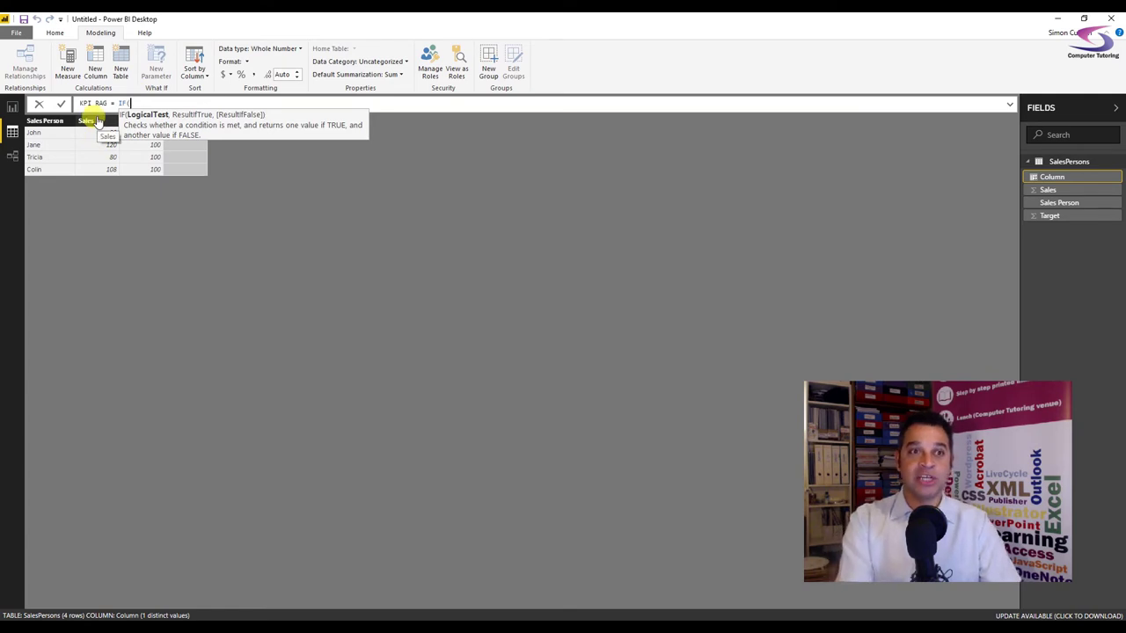
text([)
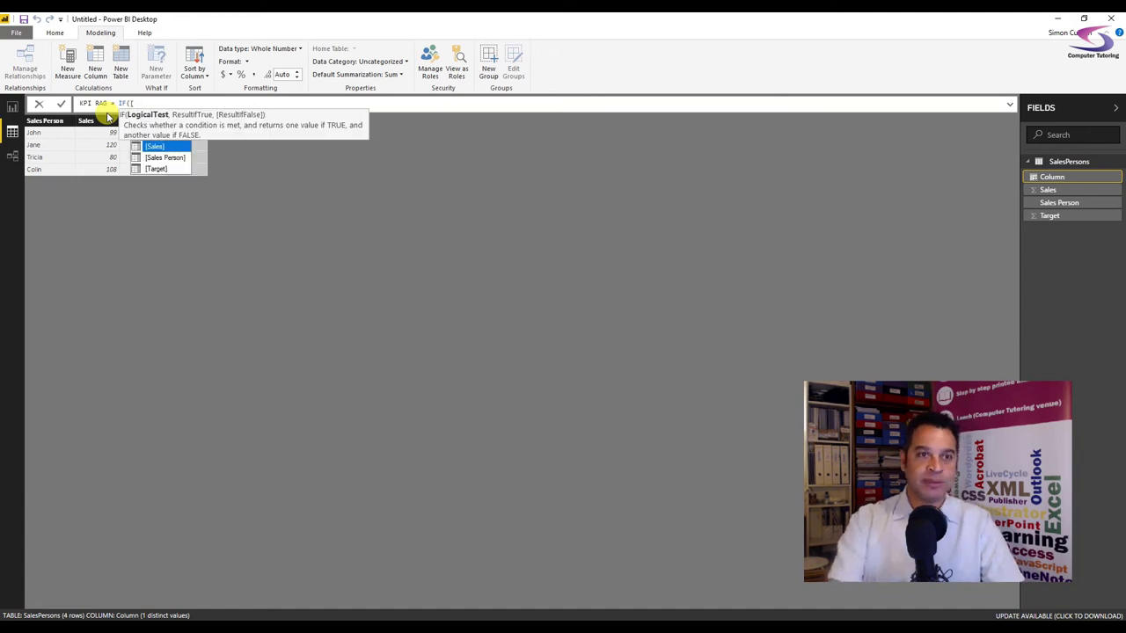
click(145, 147)
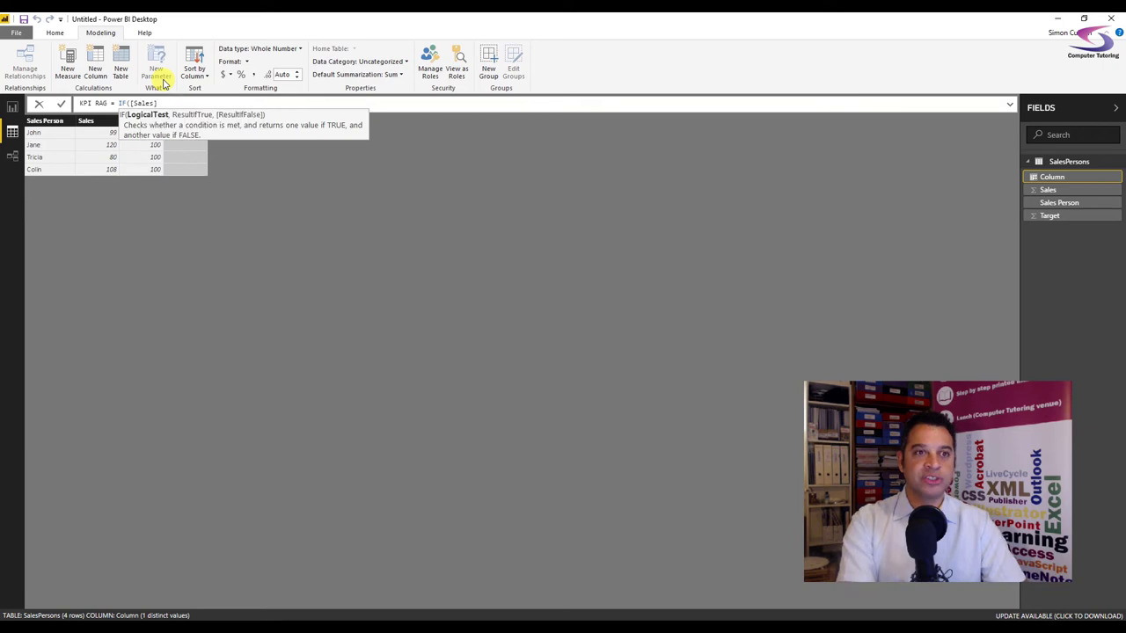
text(>=)
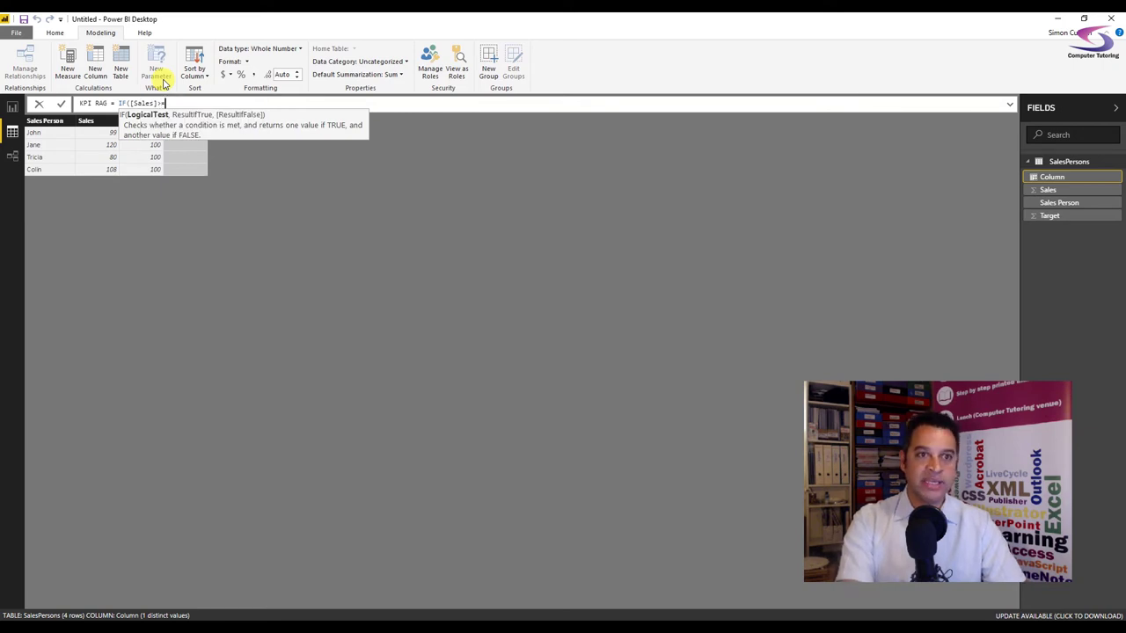
text([)
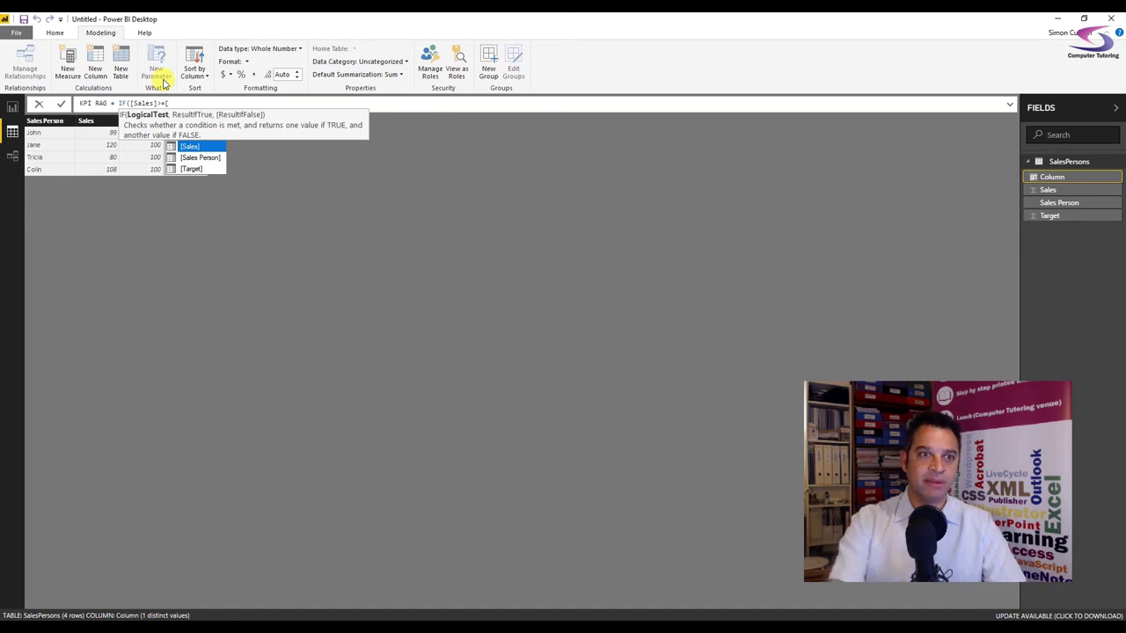
double_click(176, 169)
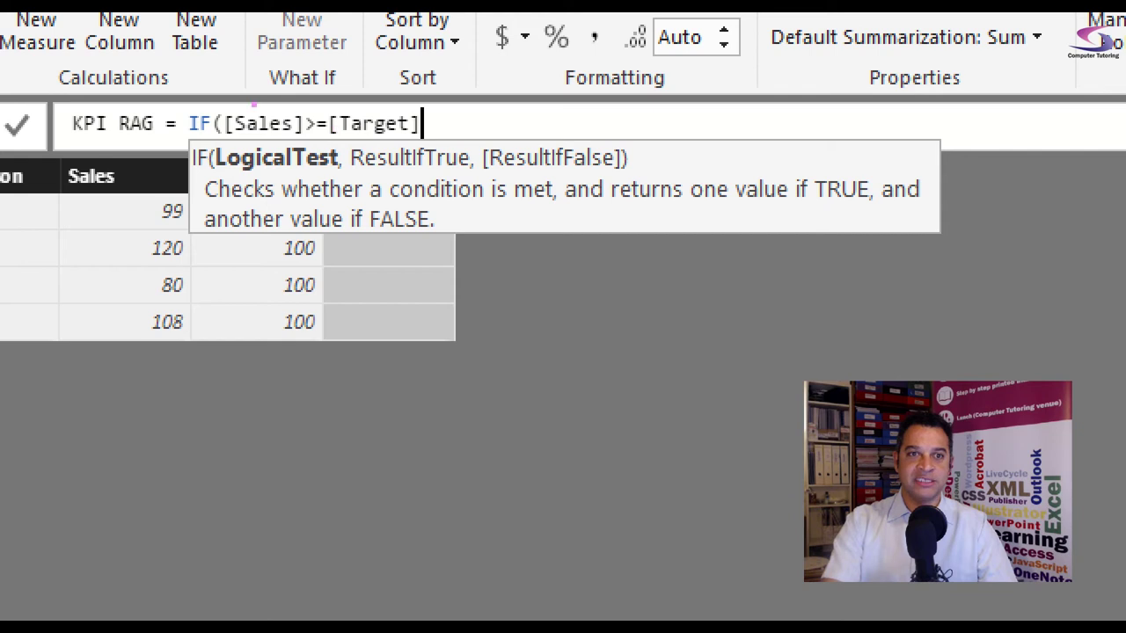
mouse_move(253, 104)
mouse_down()
mouse_move(227, 102)
mouse_move(213, 118)
mouse_move(280, 141)
mouse_move(314, 132)
mouse_move(294, 99)
mouse_move(245, 93)
mouse_up()
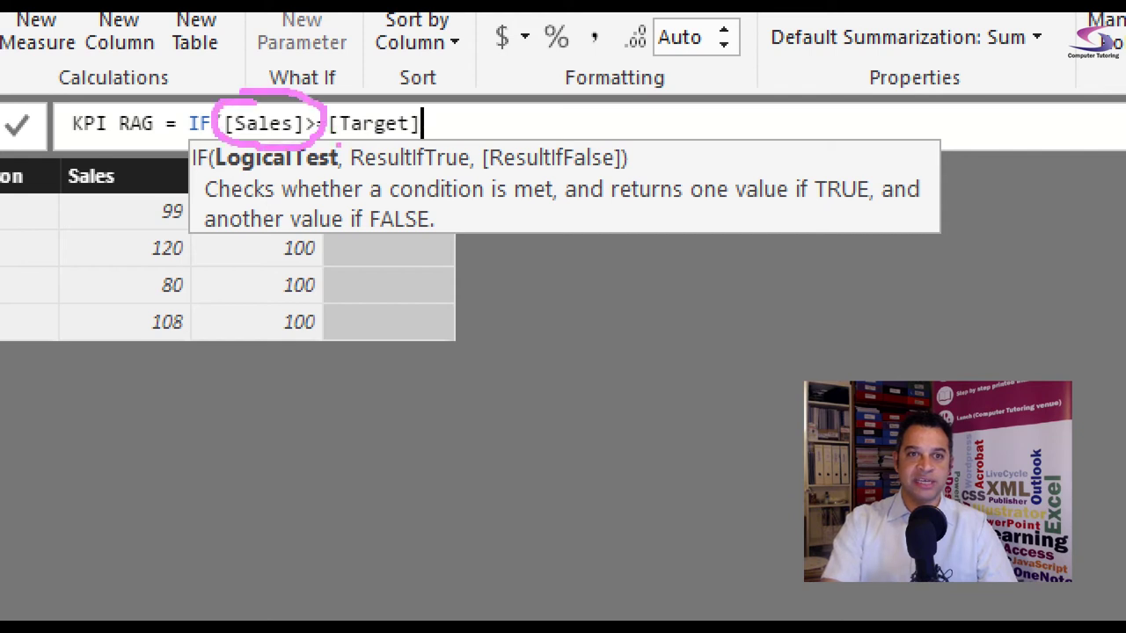
key(e)
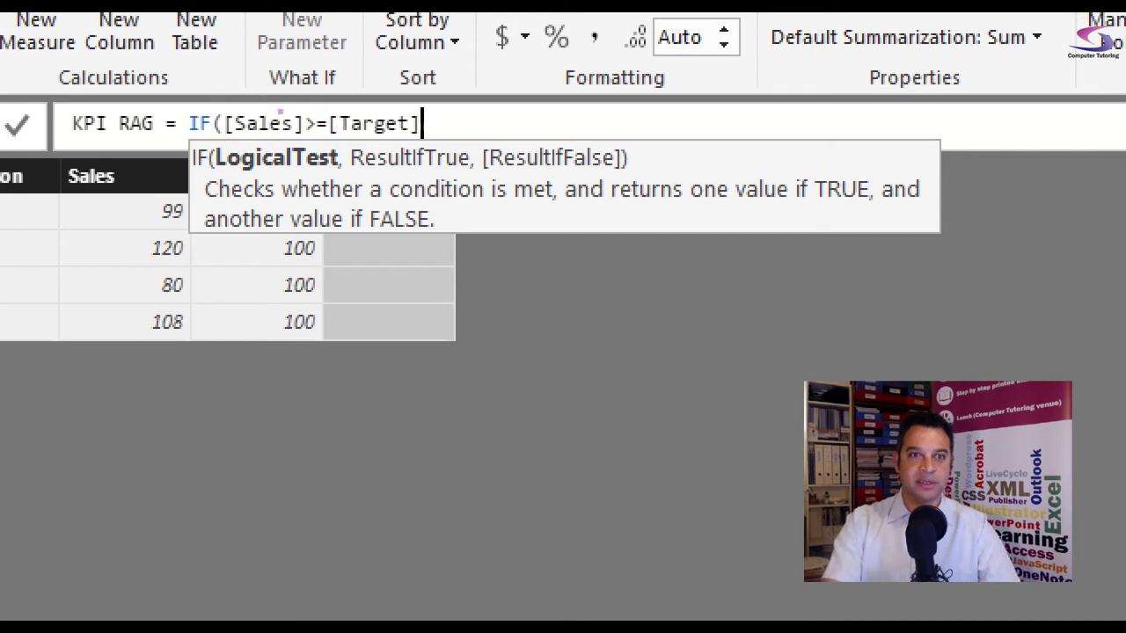
mouse_move(314, 103)
mouse_down()
mouse_move(294, 132)
mouse_move(325, 139)
mouse_up()
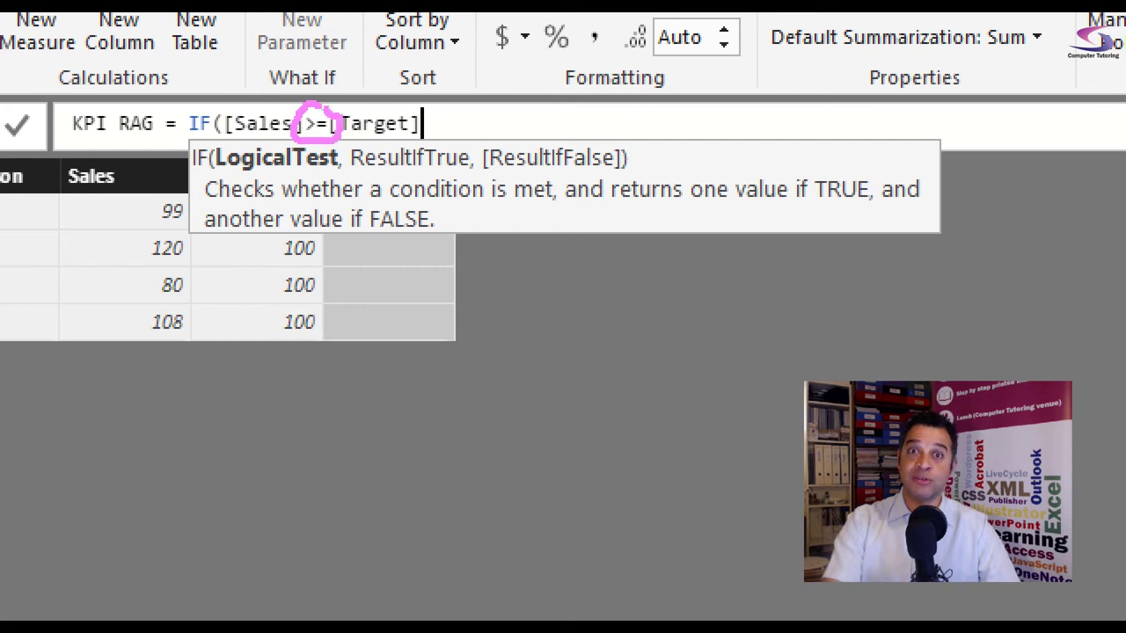
key(e)
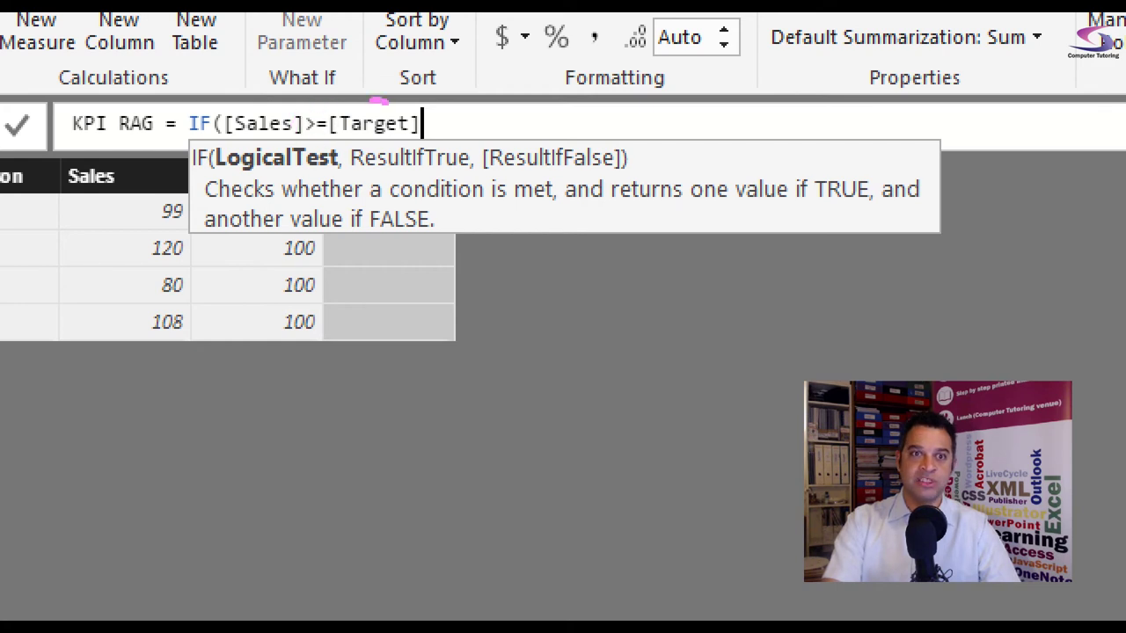
mouse_move(317, 103)
mouse_down()
mouse_move(318, 136)
mouse_move(439, 133)
mouse_move(445, 100)
mouse_move(367, 88)
mouse_up()
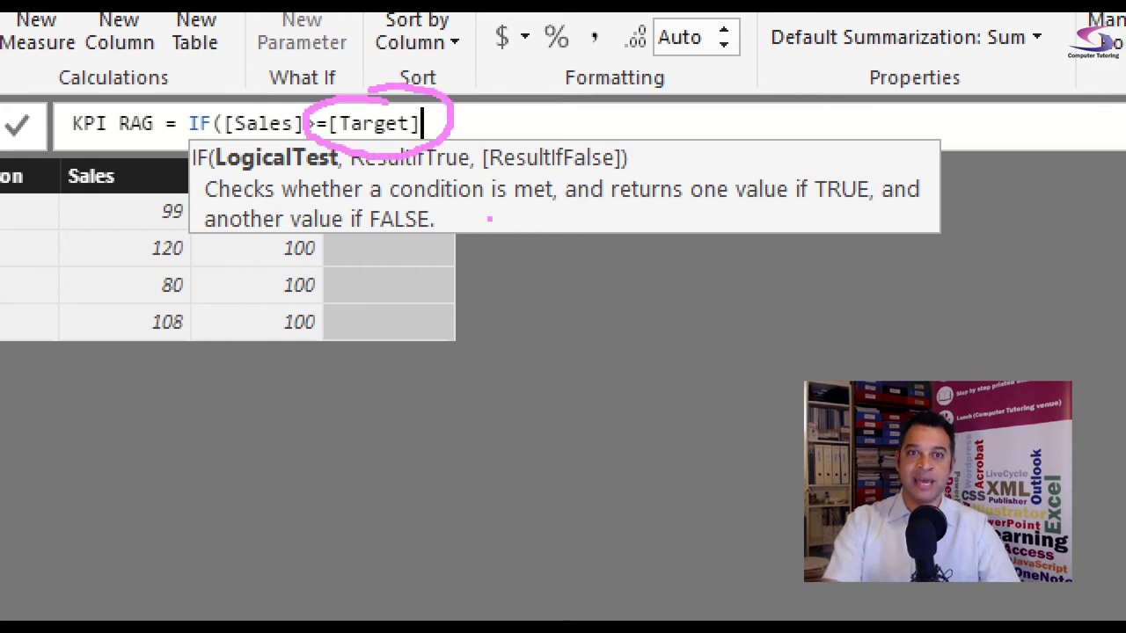
key(Escape)
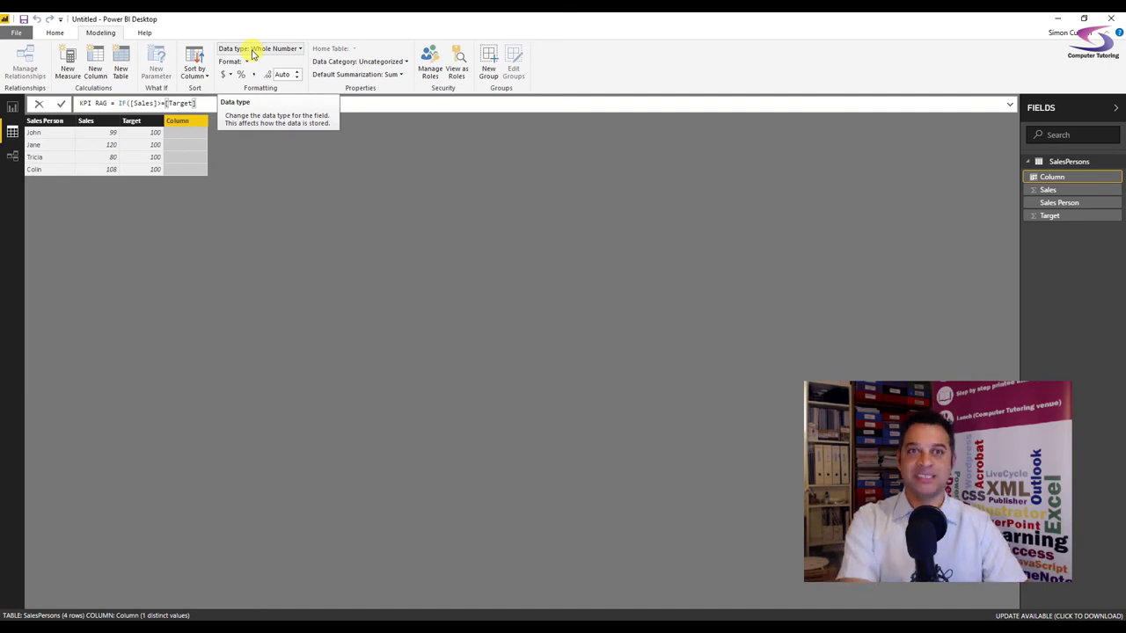
text(,)
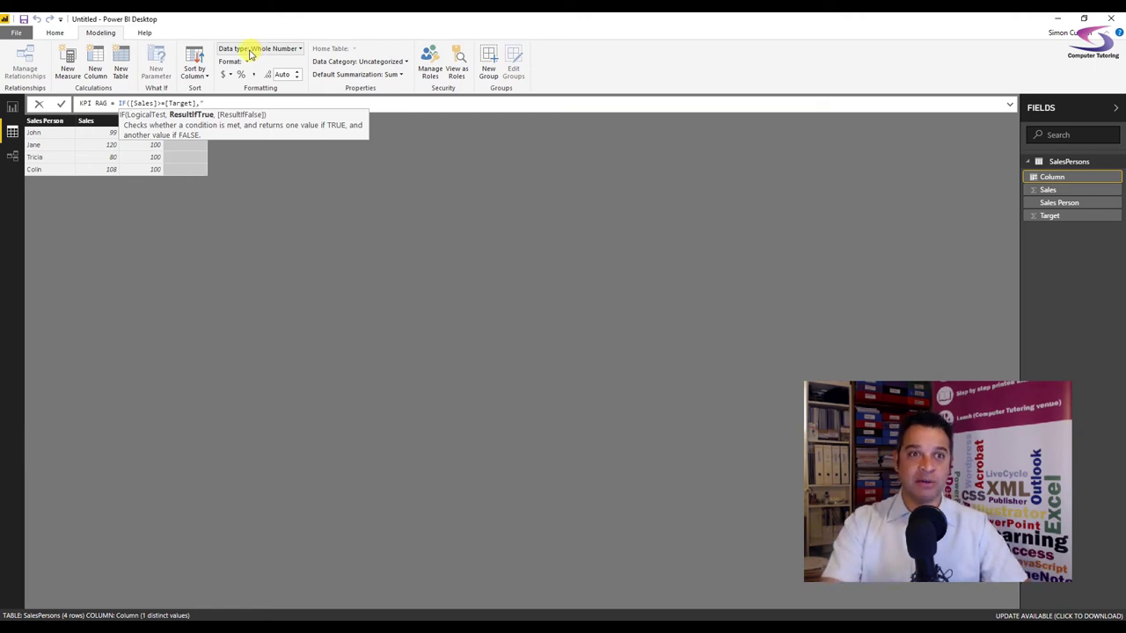
key(alt+Tab)
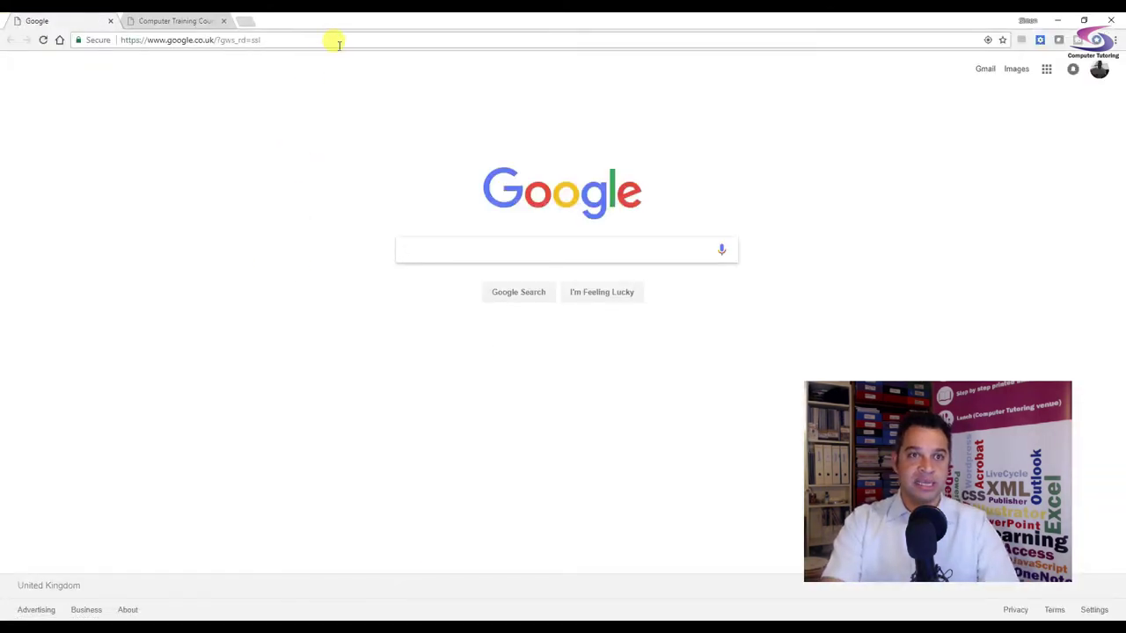
click(336, 40)
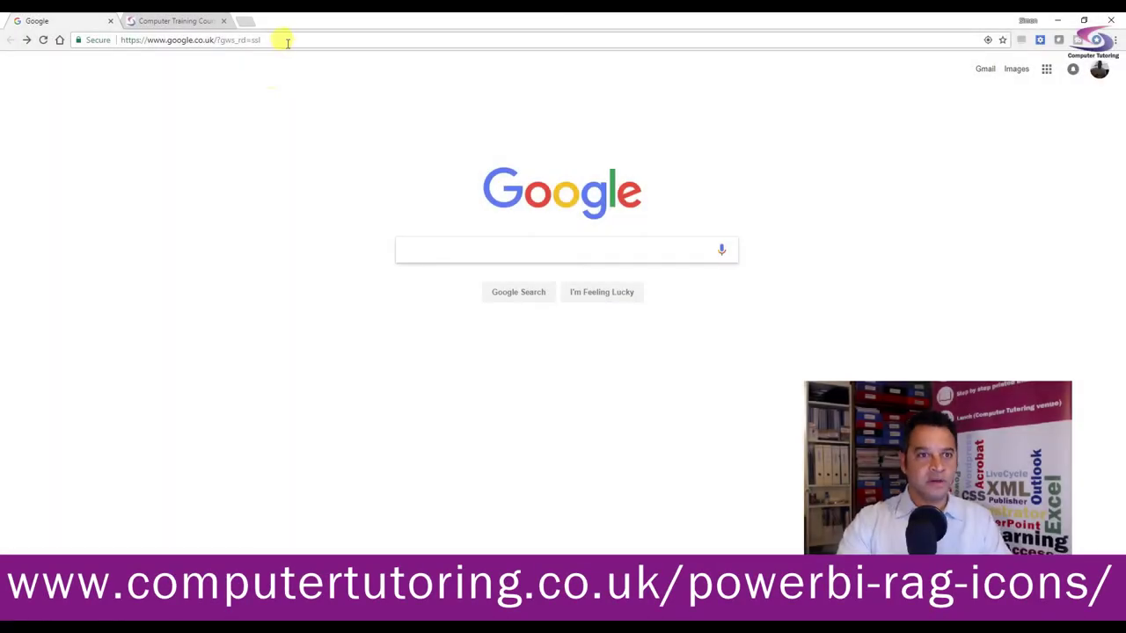
click(287, 42)
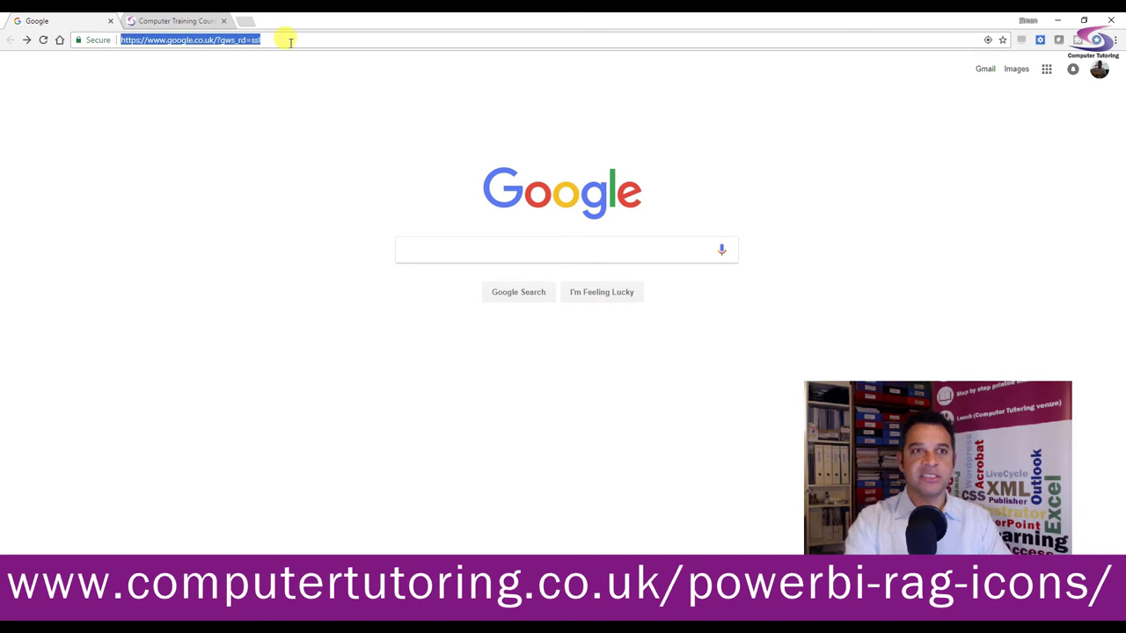
text(www.)
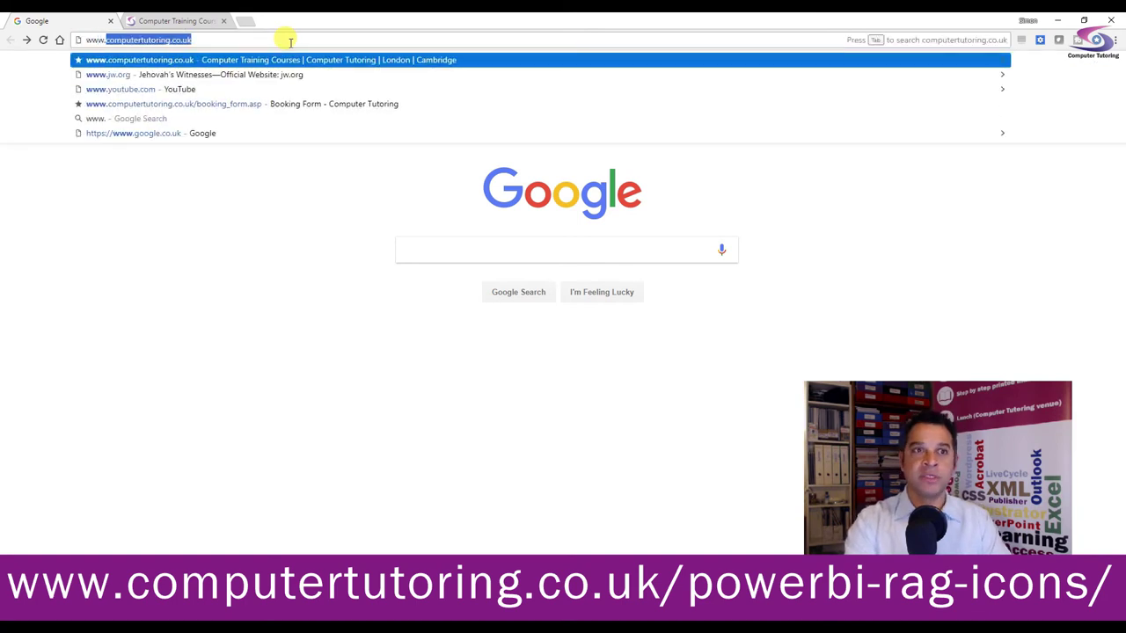
text(computertutorin)
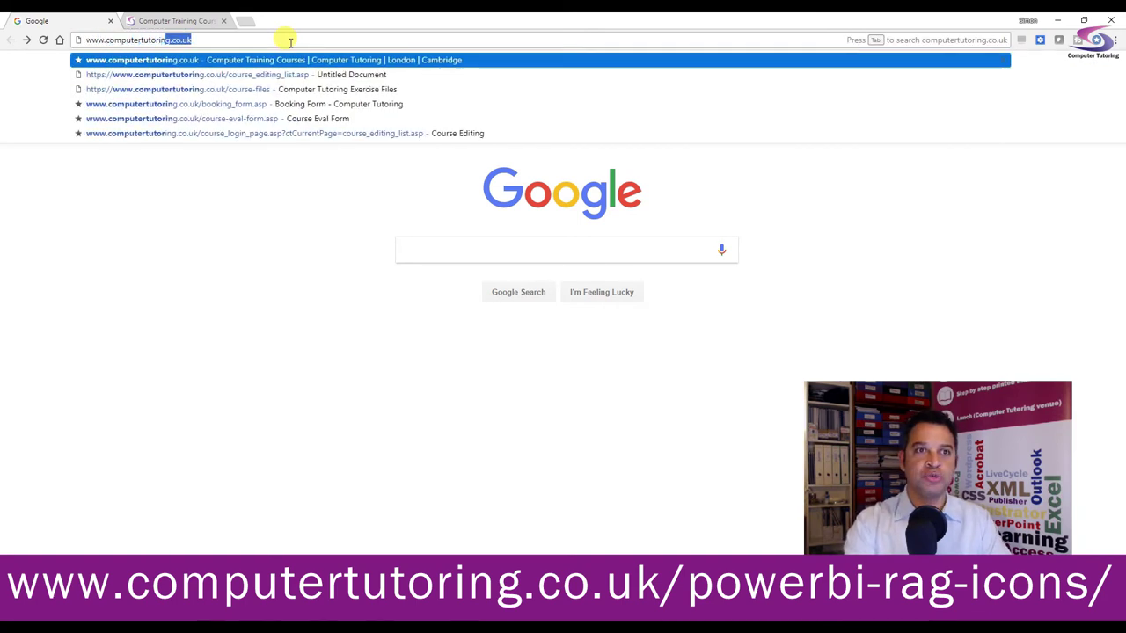
text(g.co.uk)
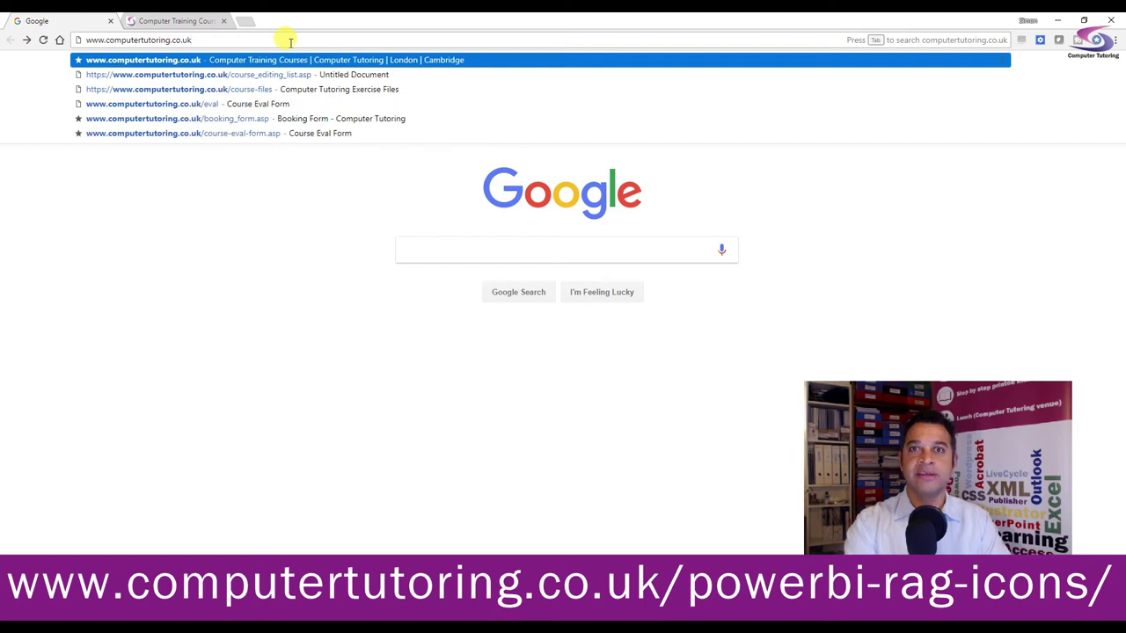
text(/po)
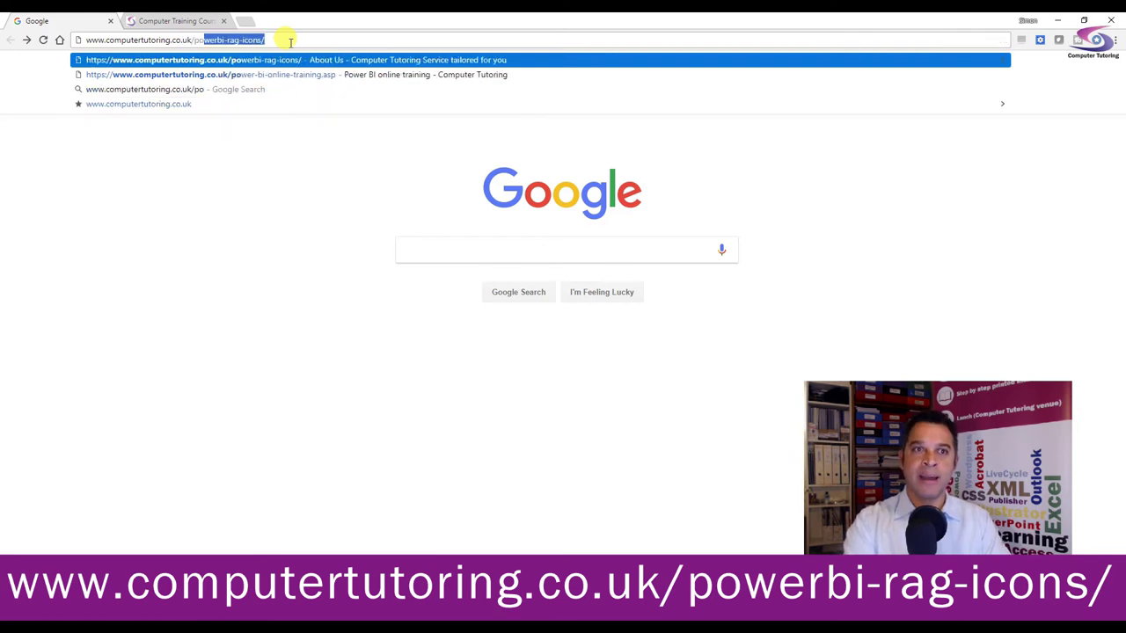
text(werbi-)
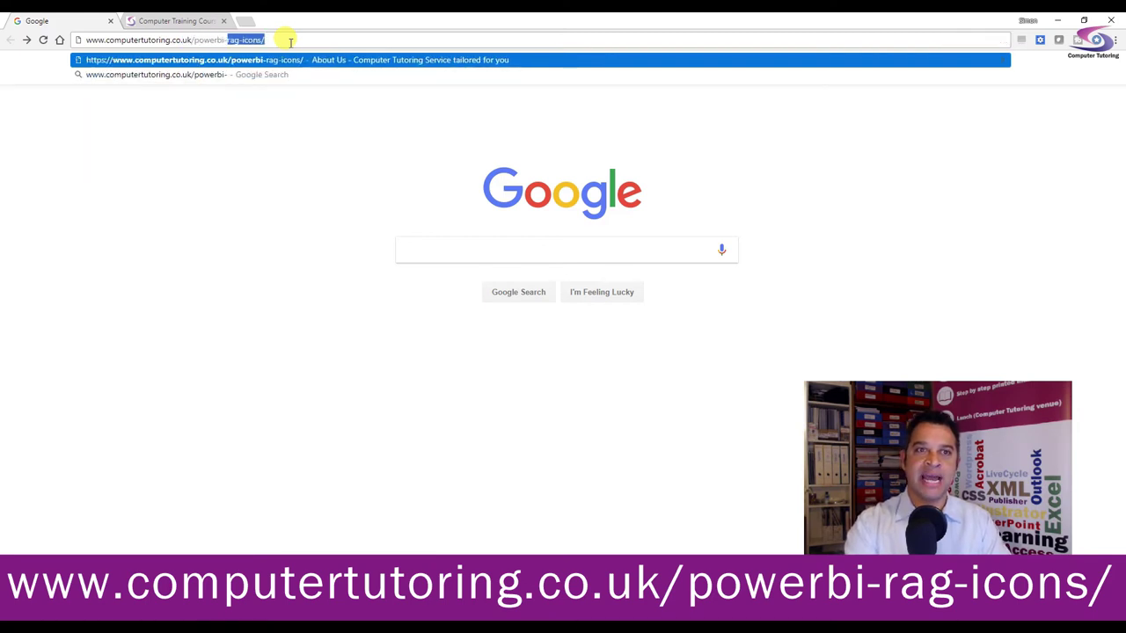
text(rang)
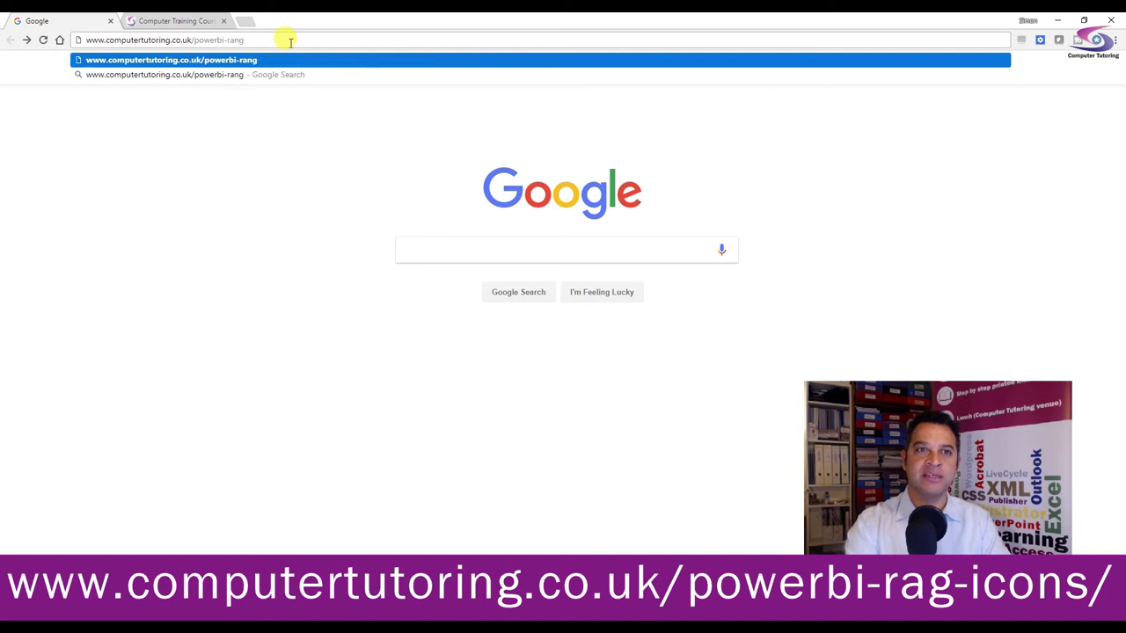
key(BackSpace)
key(BackSpace)
text(g-icons/)
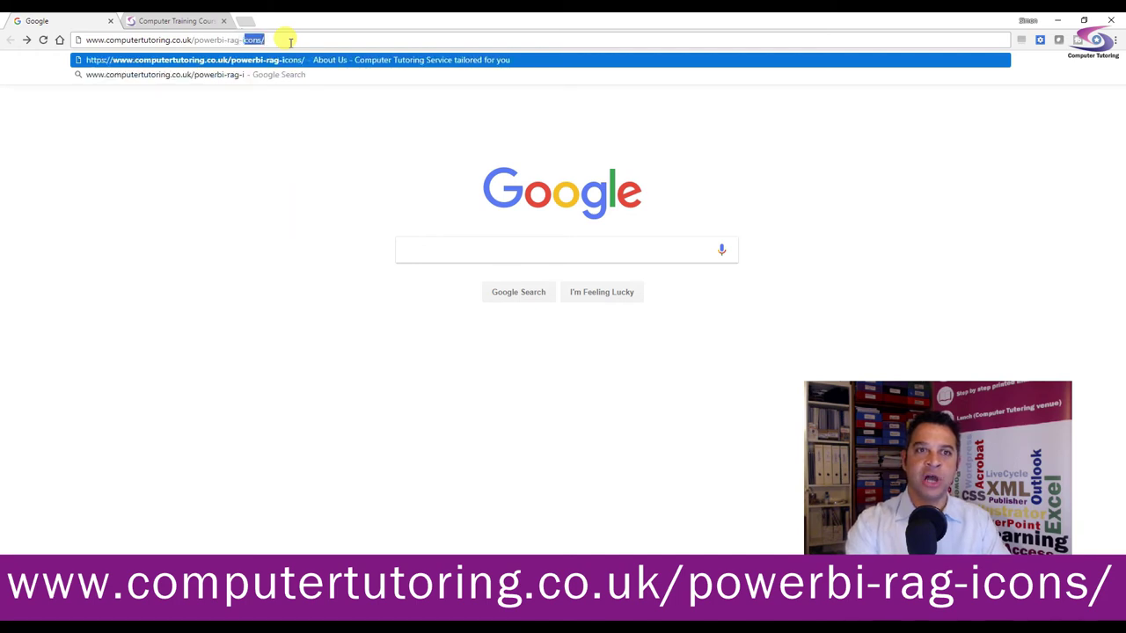
key(Delete)
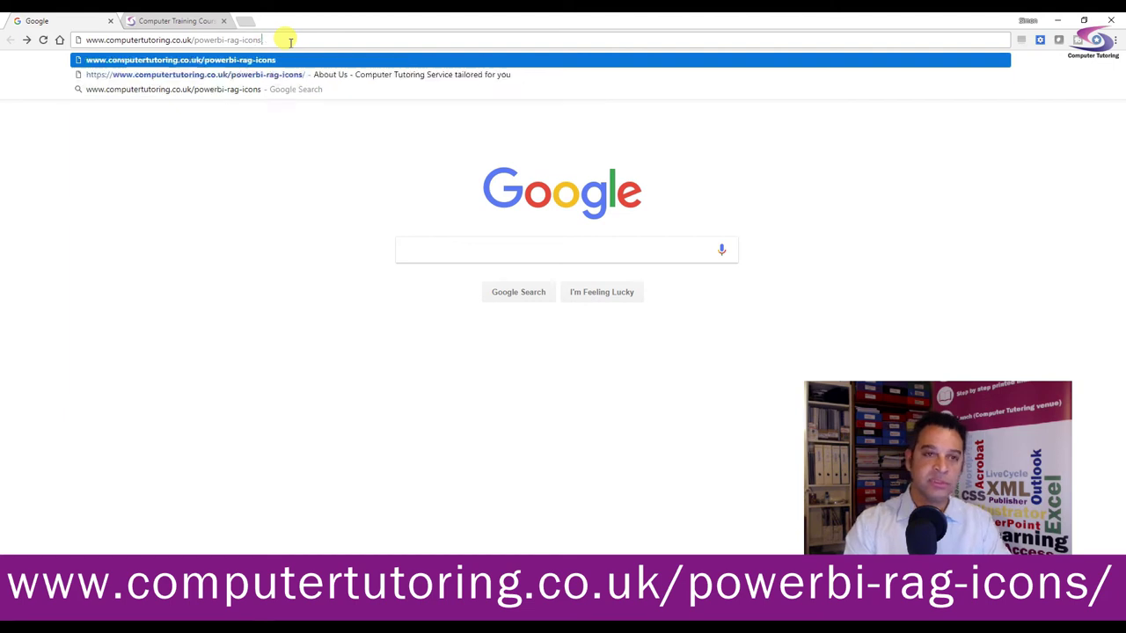
key(Return)
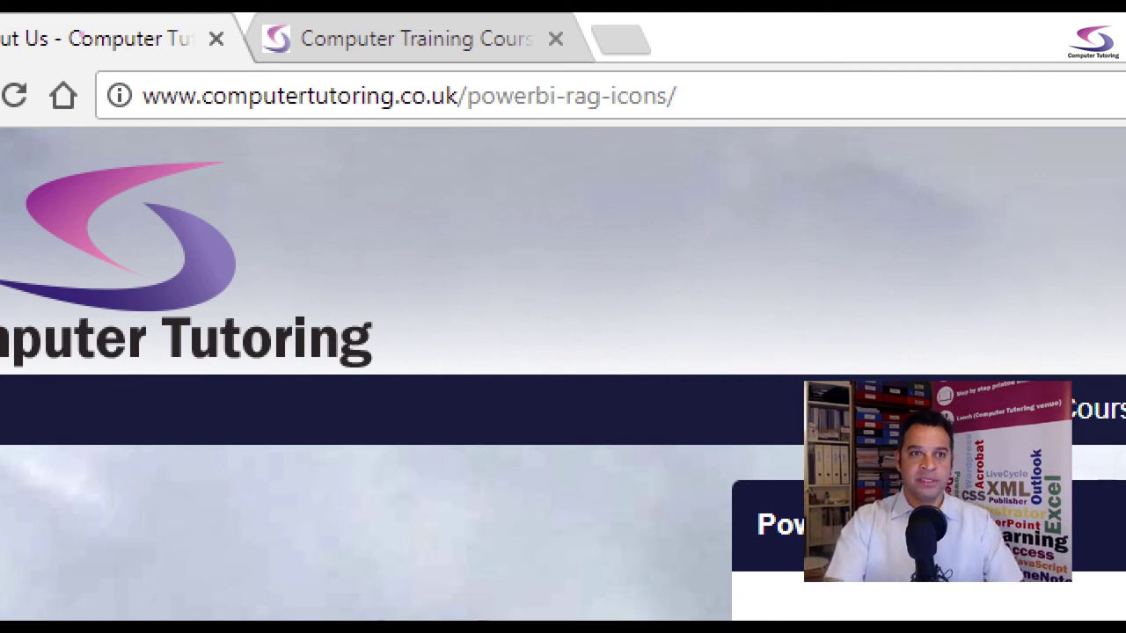
Step: Preview the green up arrow image, then return to the Power BI Rag Icons page
drag(127, 75, 711, 141)
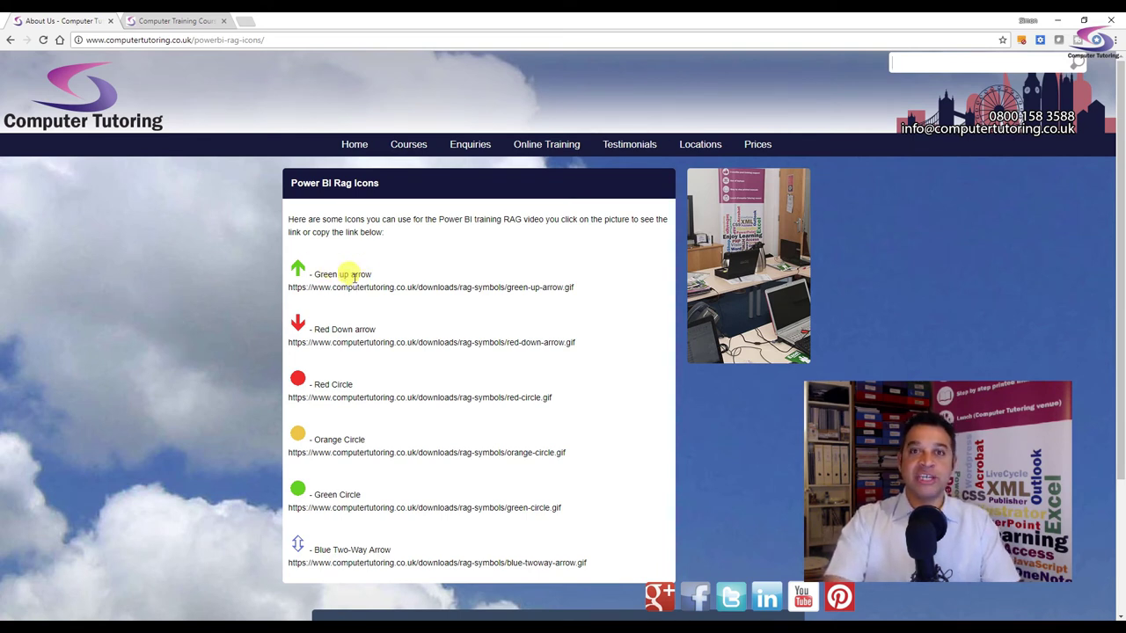
click(297, 270)
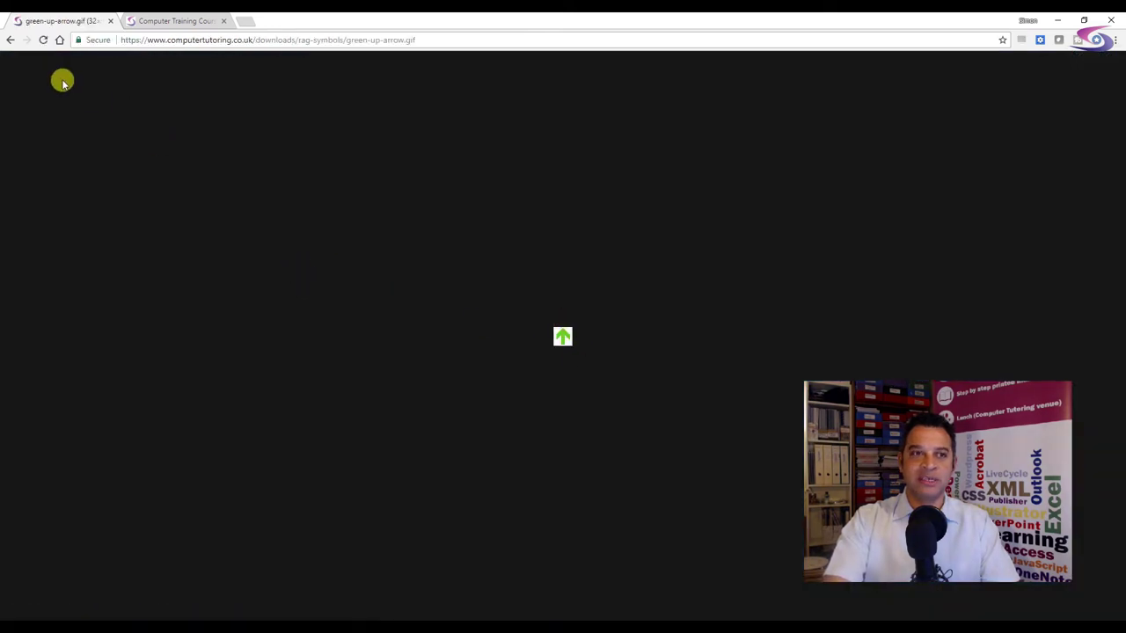
click(9, 39)
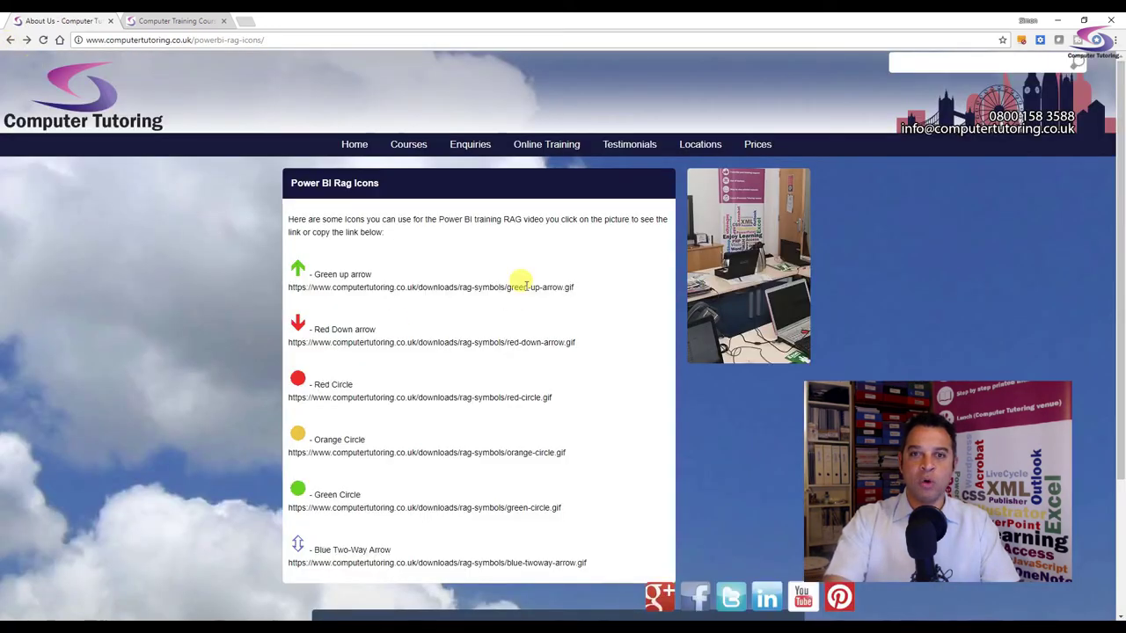
scroll(503, 472, down, 1)
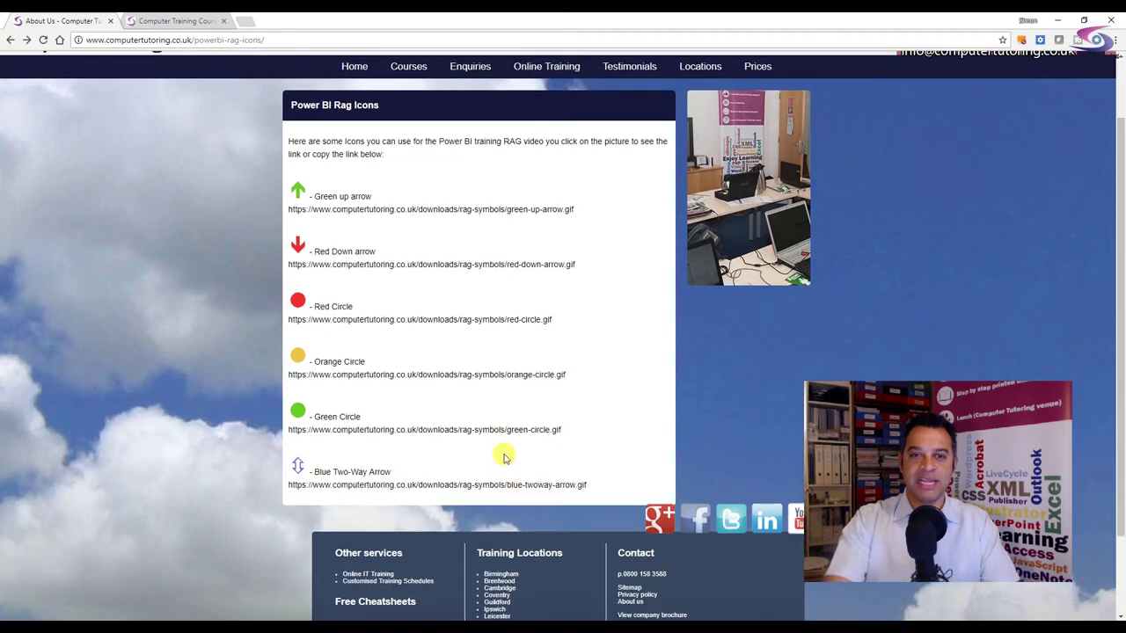
scroll(480, 365, up, 1)
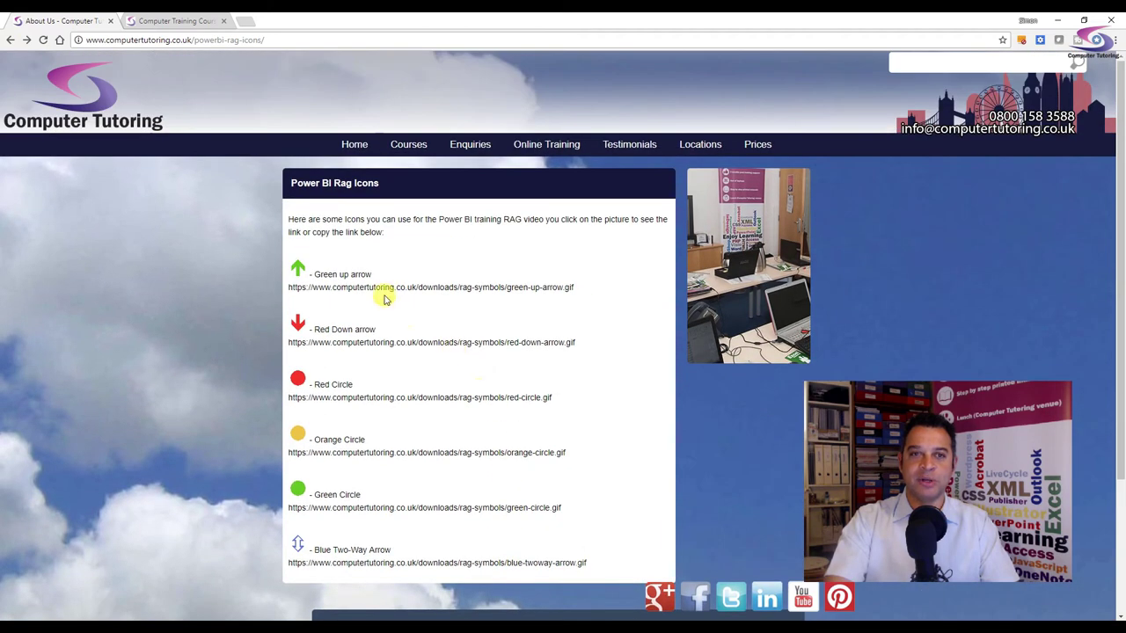
scroll(377, 395, down, 1)
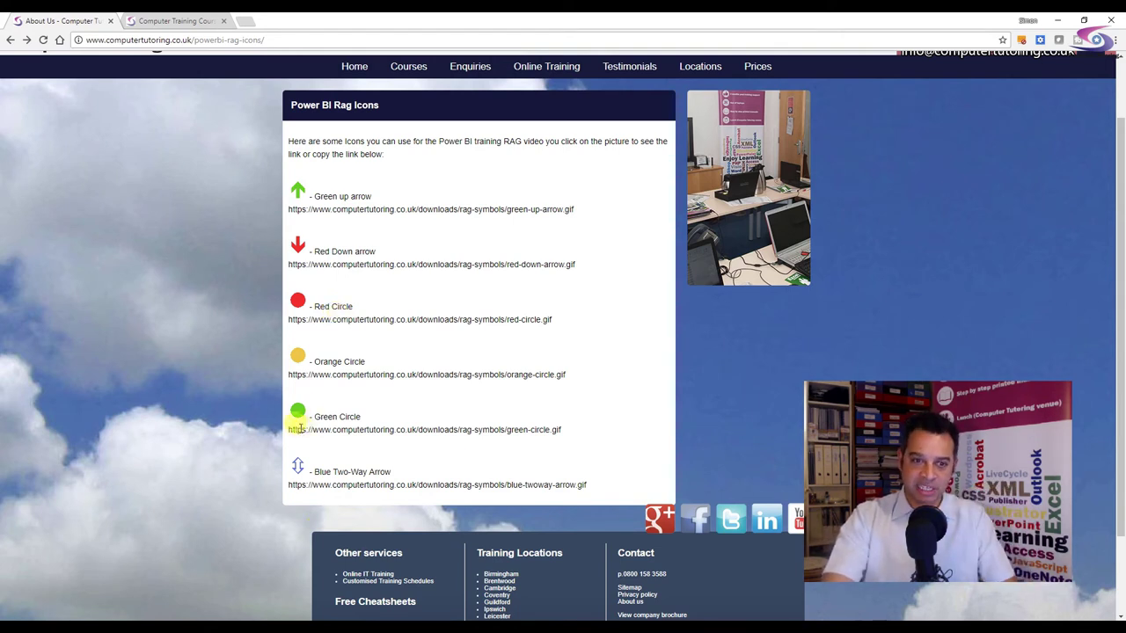
Step: Copy the green-circle.gif web address and return to Power BI Desktop
drag(286, 429, 565, 440)
key(ctrl+c)
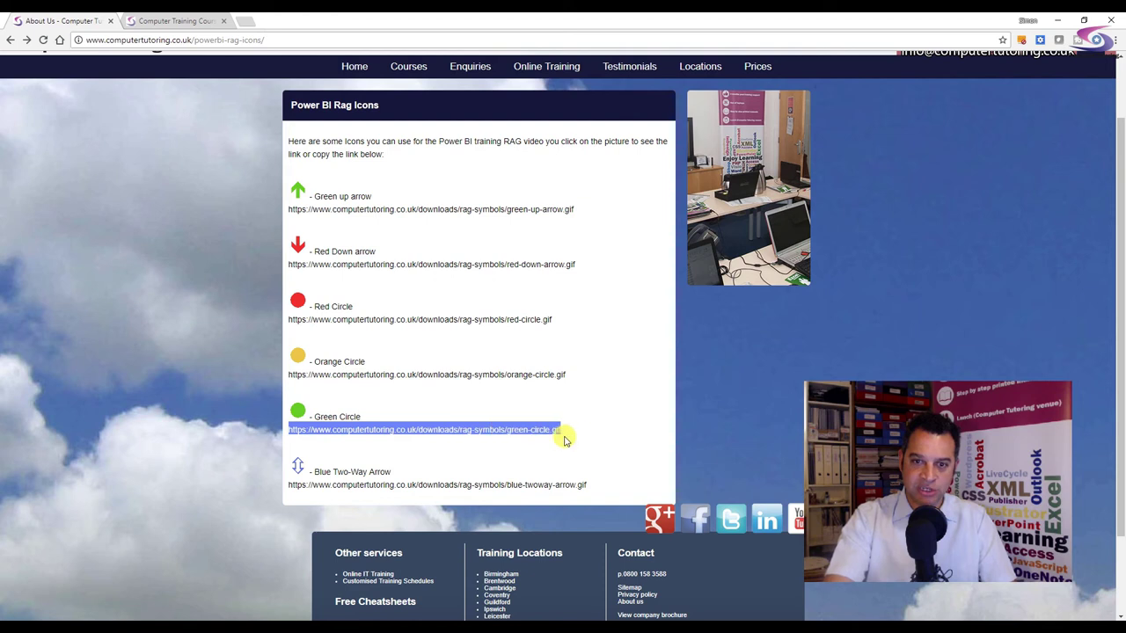
right_click(399, 430)
click(421, 439)
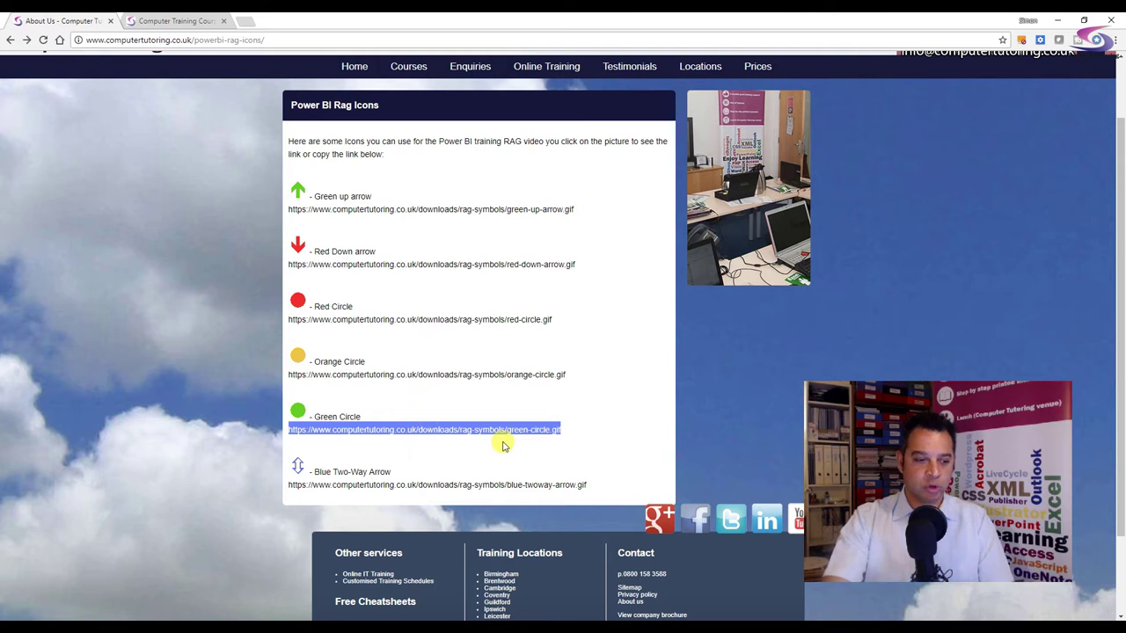
key(alt+Tab)
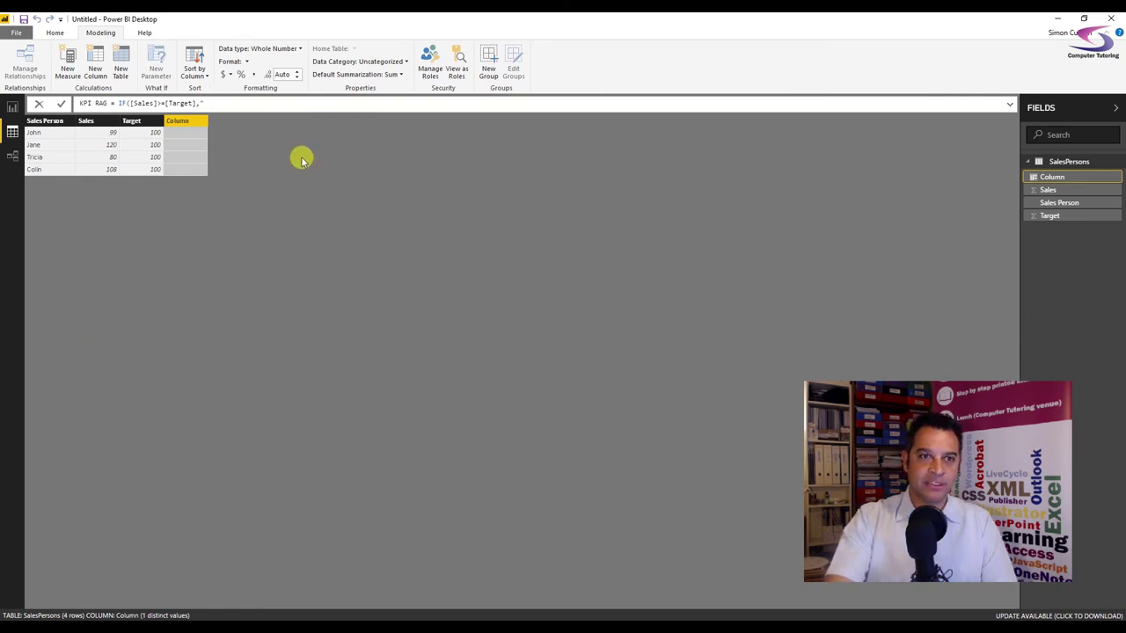
Step: Paste the green-circle.gif URL as the true result, then add a comma and opening quote
key(ctrl+v)
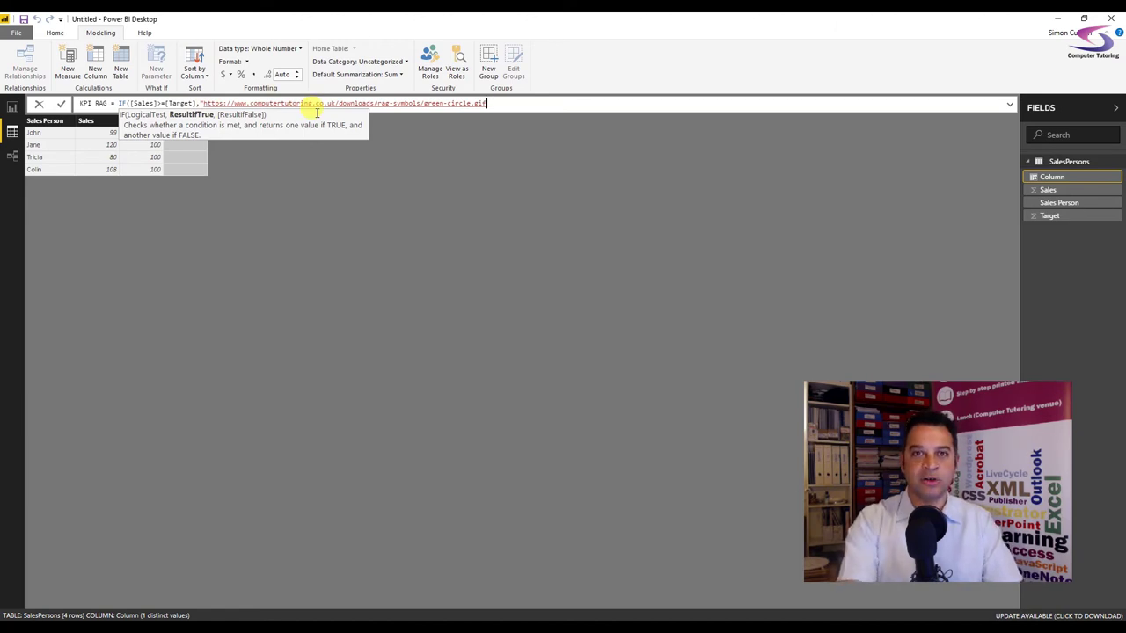
text(,)
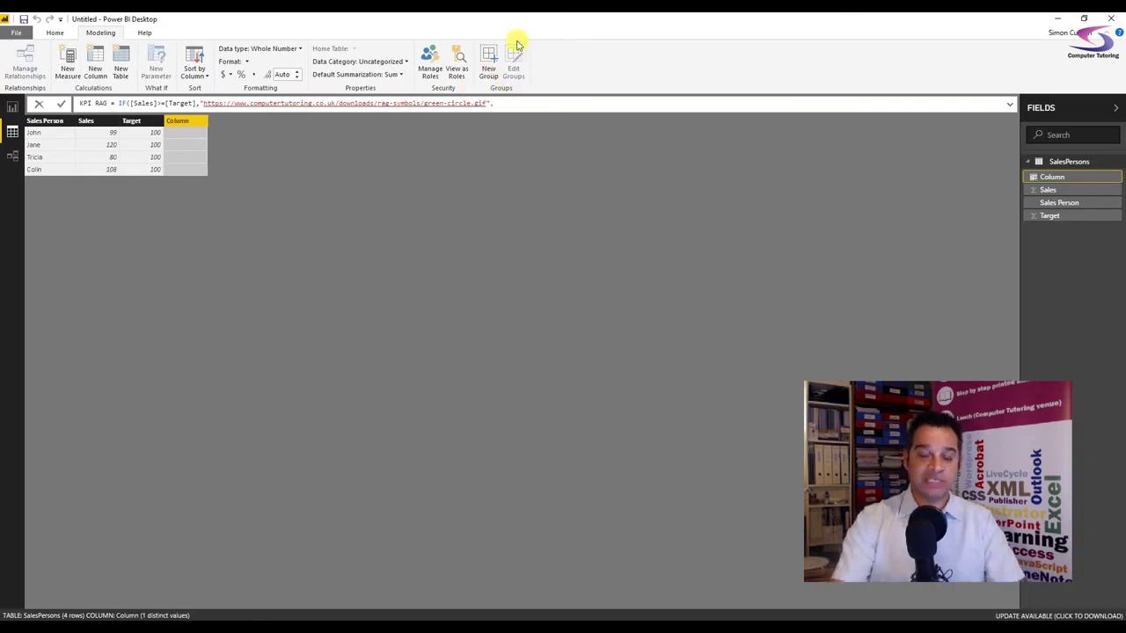
text(")
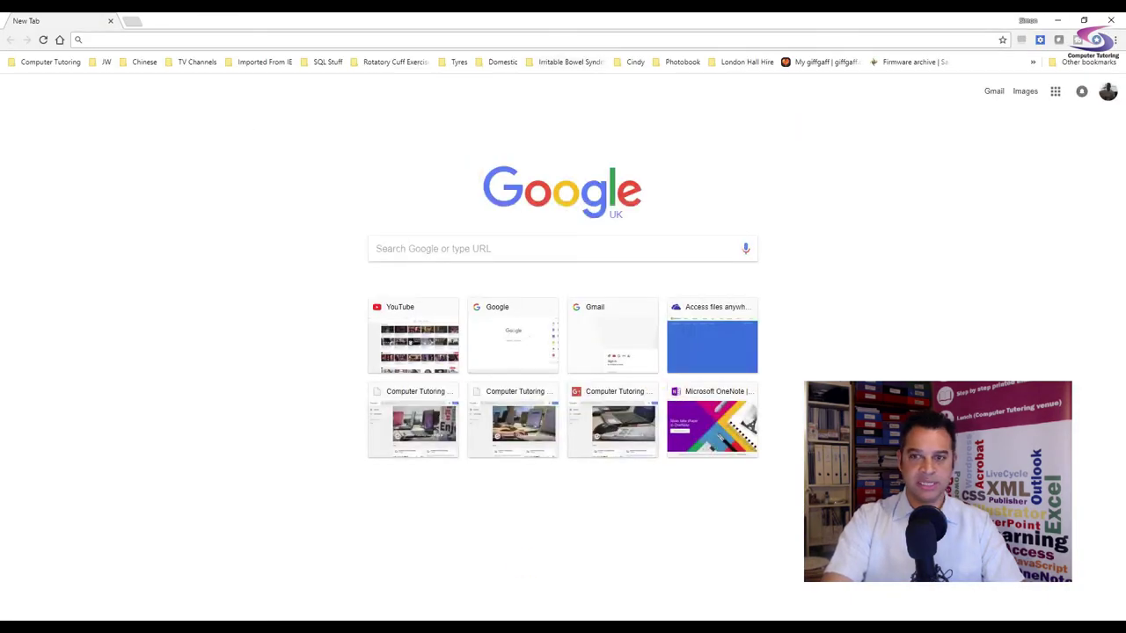
Step: Copy the red-circle.gif link from the Rag Icons page and return to the Power BI file
mouse_move(704, 615)
click(652, 572)
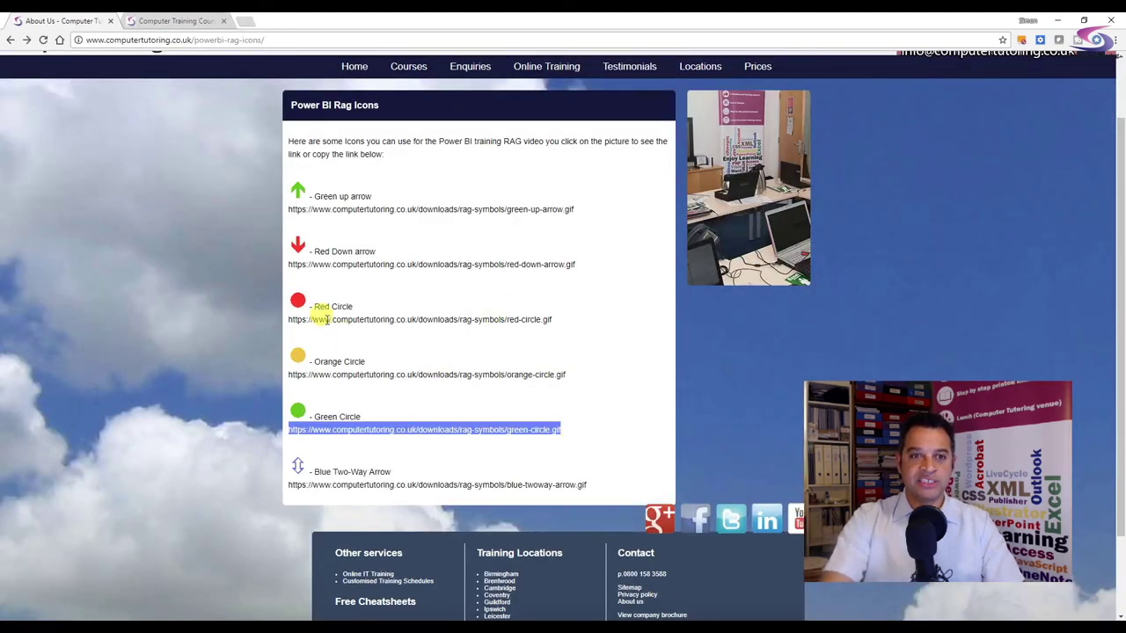
drag(314, 319, 557, 322)
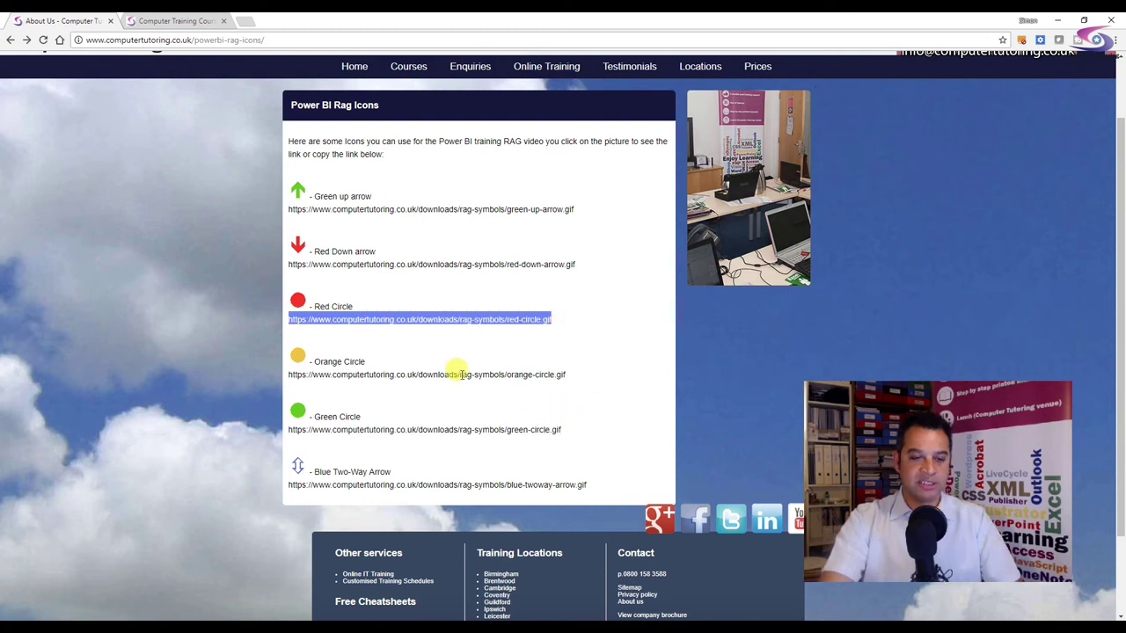
right_click(466, 319)
click(489, 328)
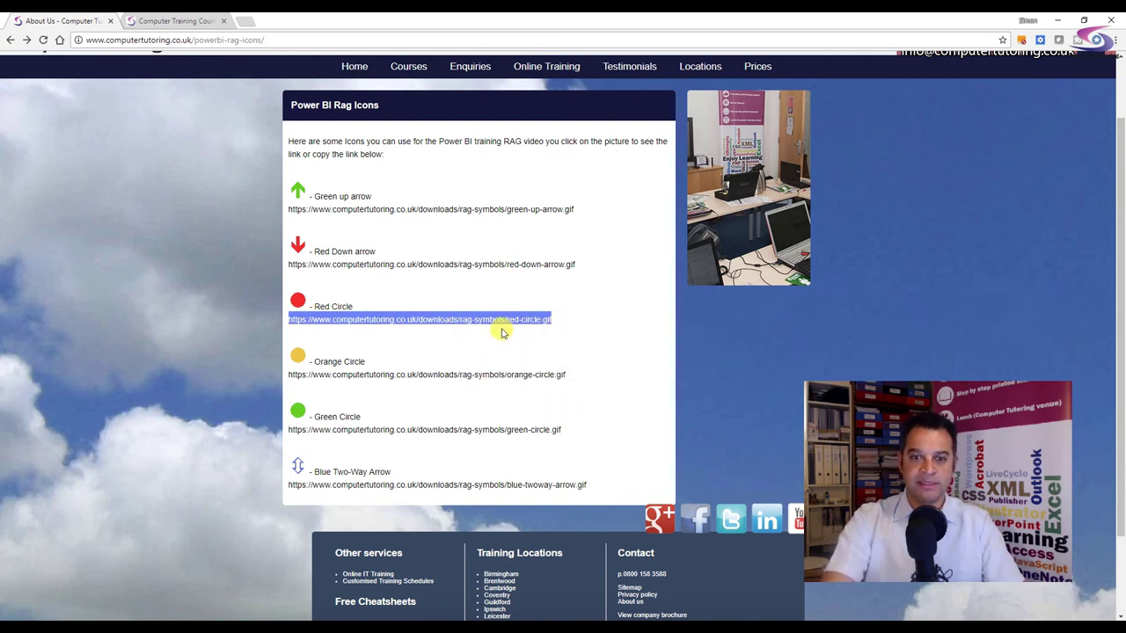
click(648, 618)
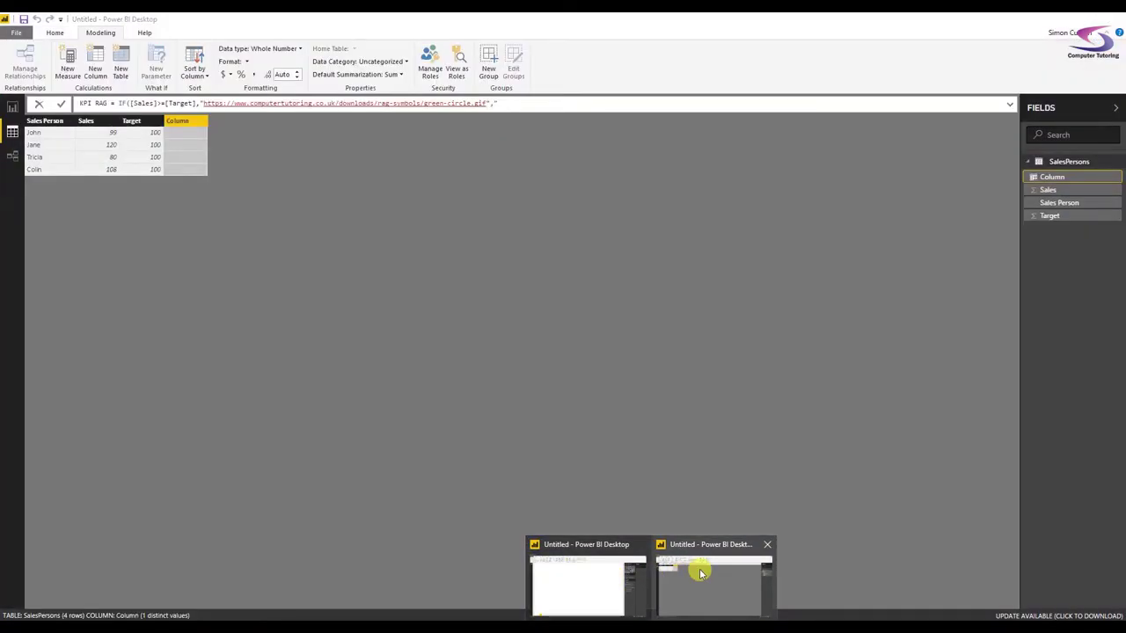
click(701, 573)
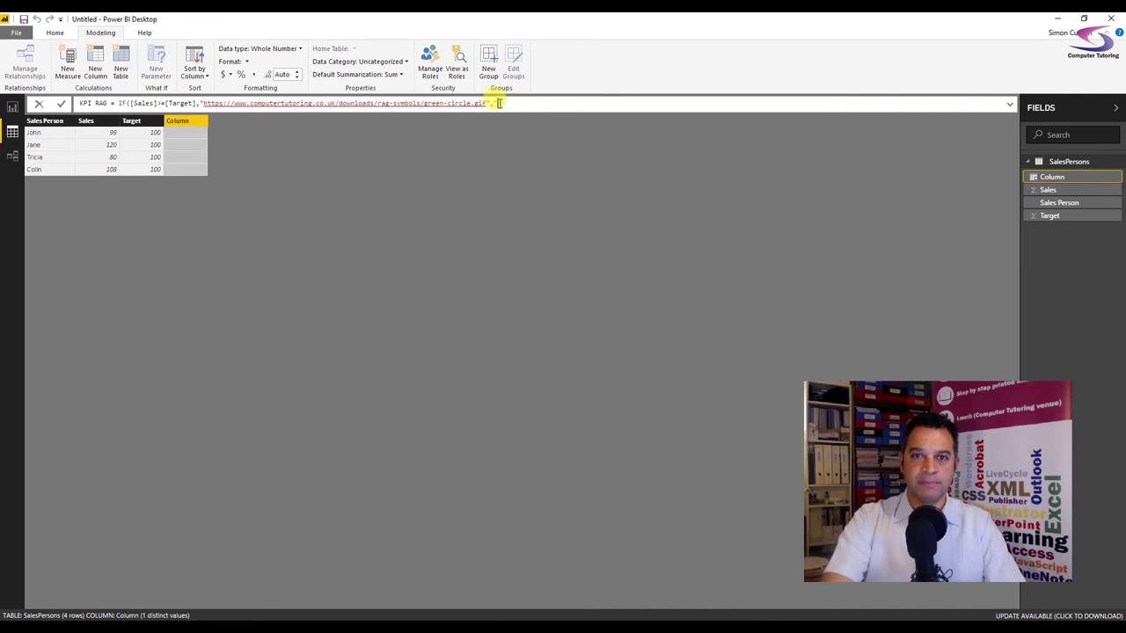
Step: Paste the red-circle.gif URL as the false result and close the IF parenthesis
key(ctrl+v)
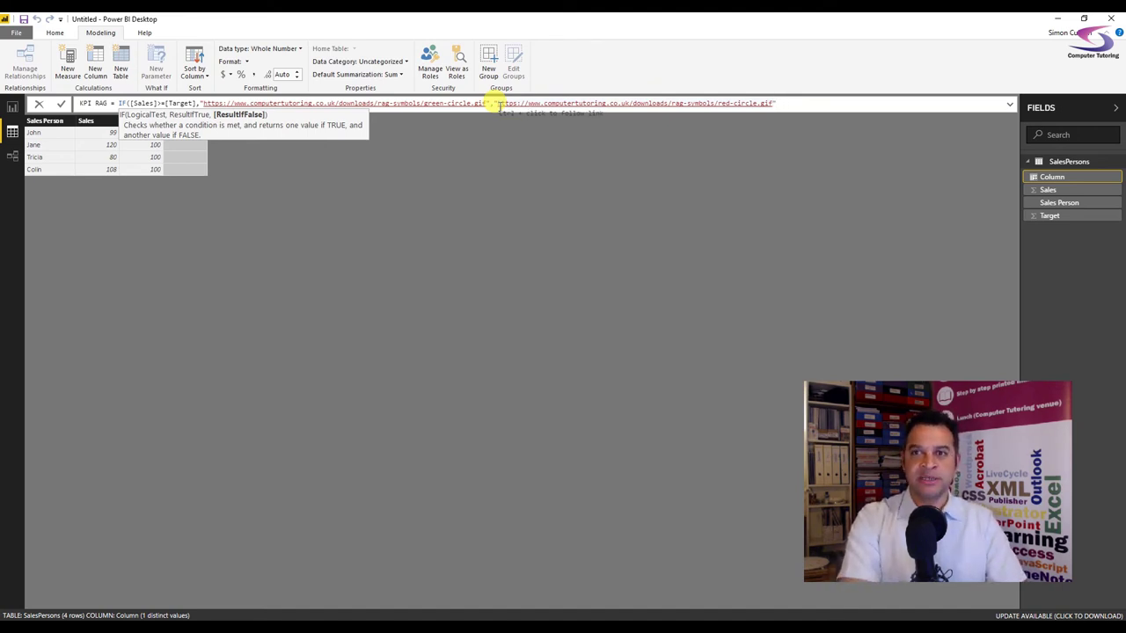
text())
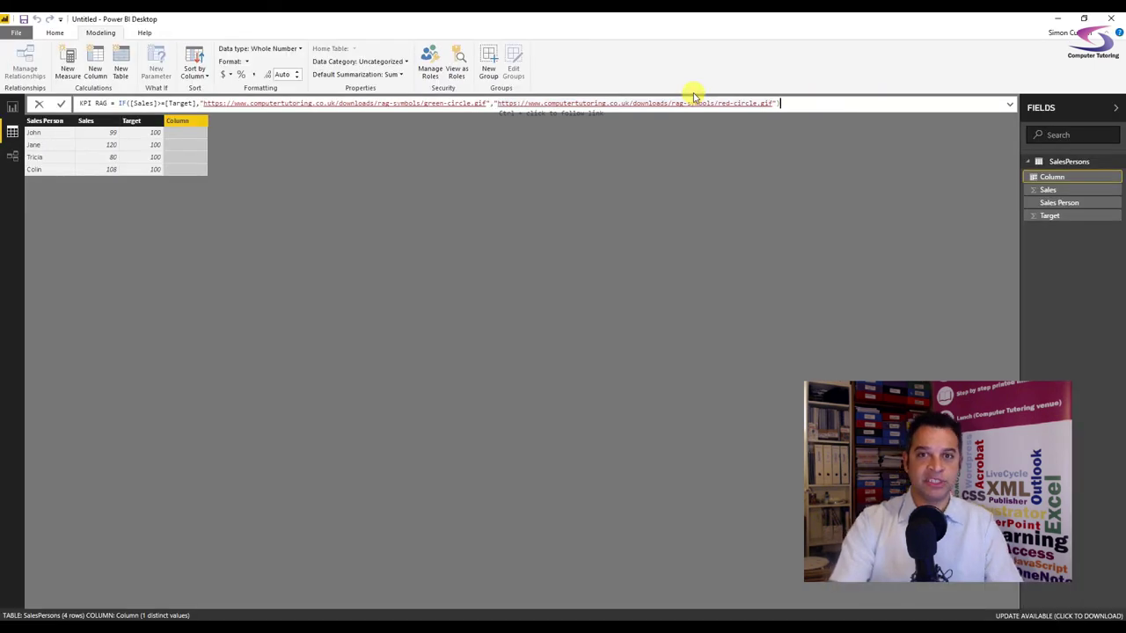
Step: Commit the KPI RAG formula so each salesperson gets a green-circle or red-circle URL
key(Return)
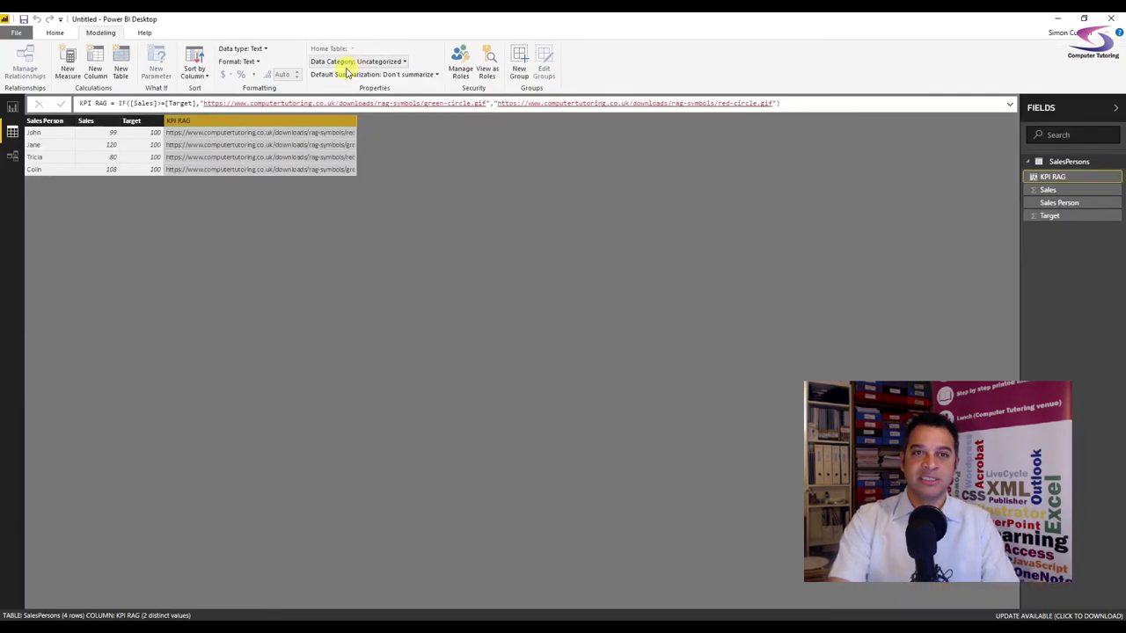
Step: Set KPI RAG's data category to Image URL and add an empty table visual to the report page
click(508, 84)
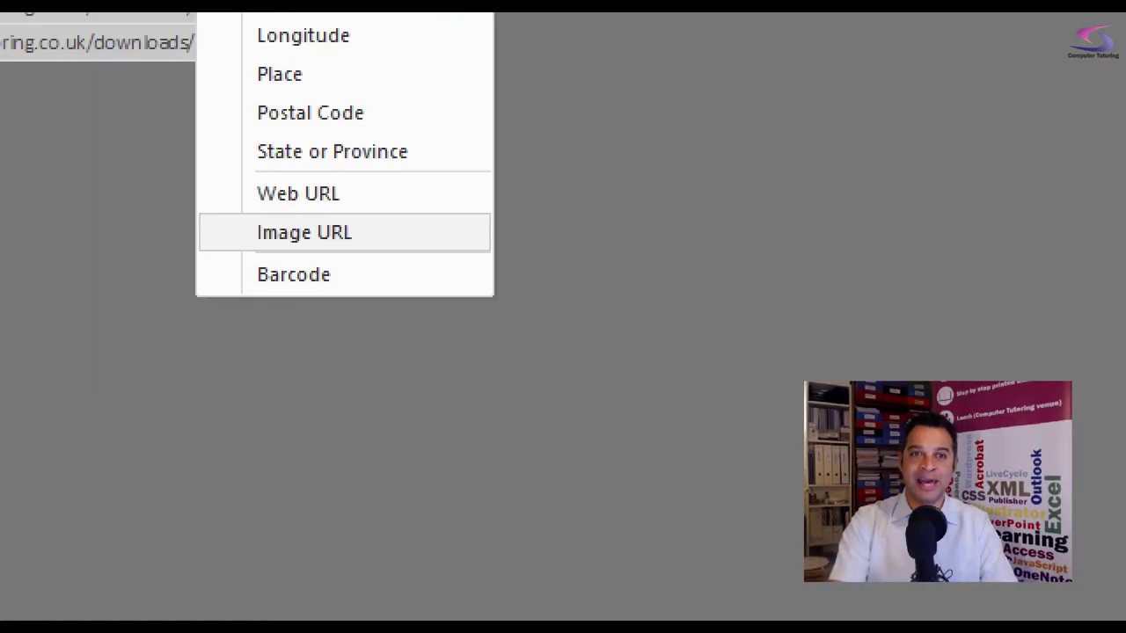
click(367, 236)
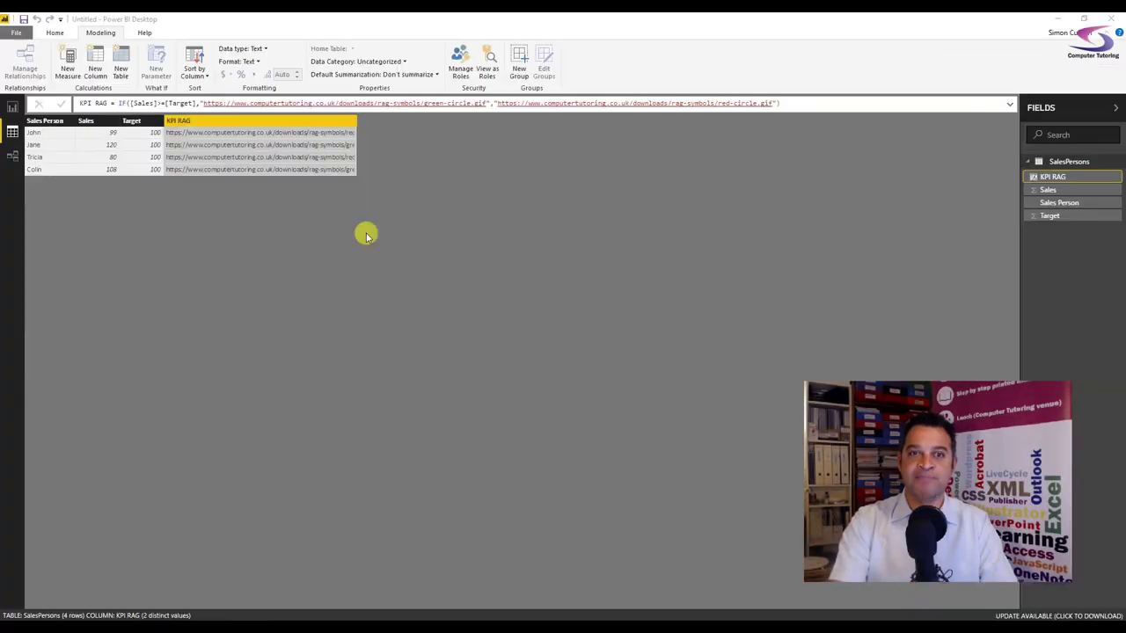
click(397, 62)
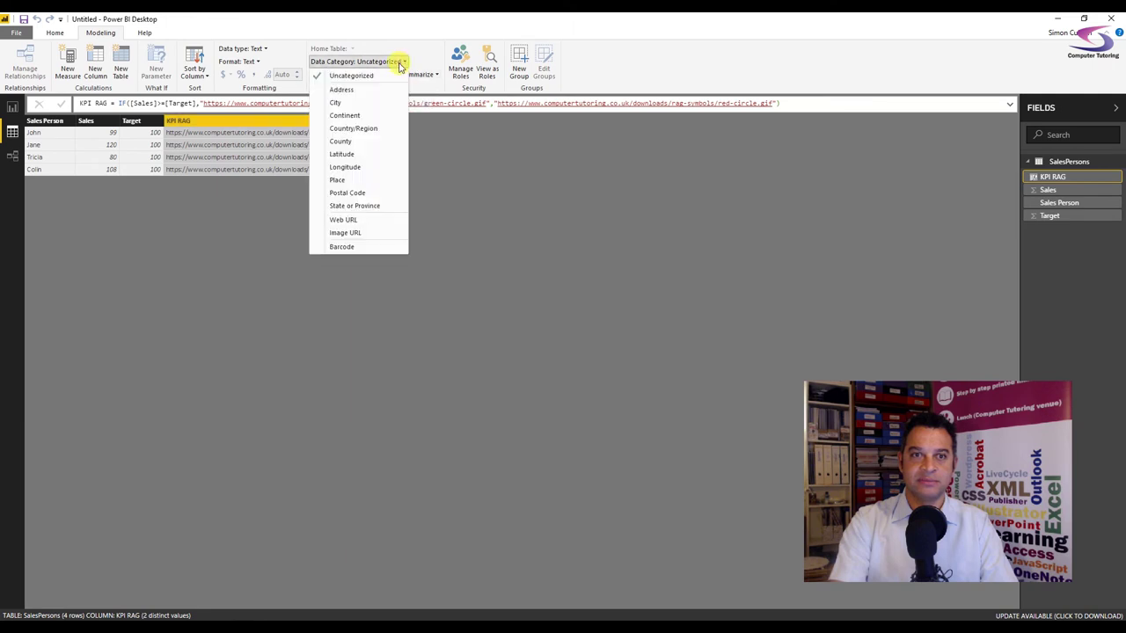
click(369, 233)
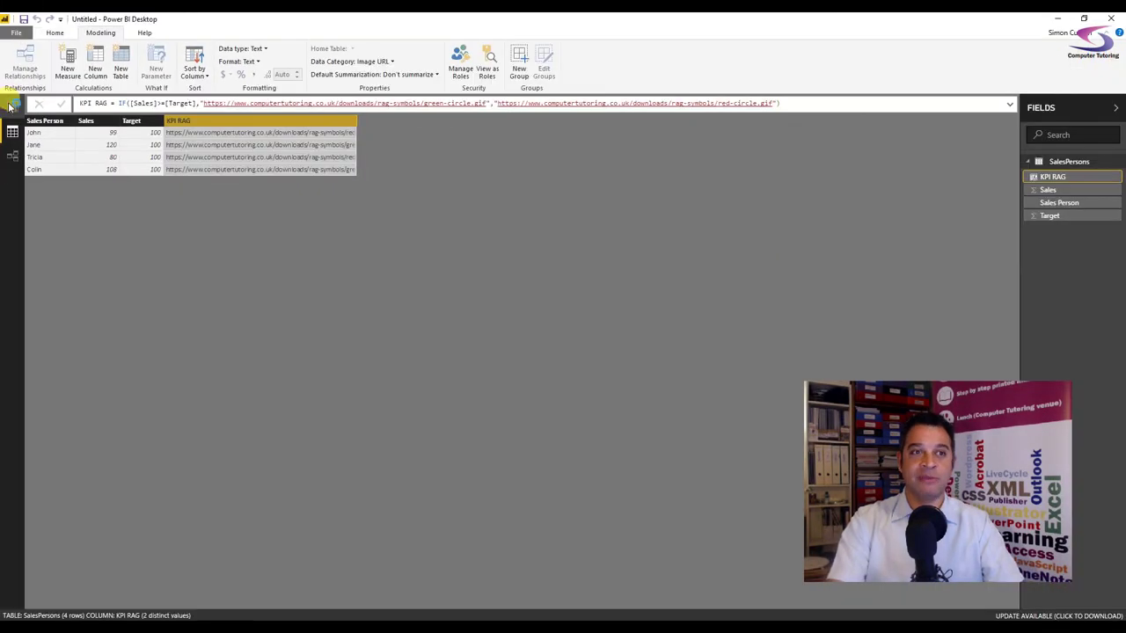
click(37, 107)
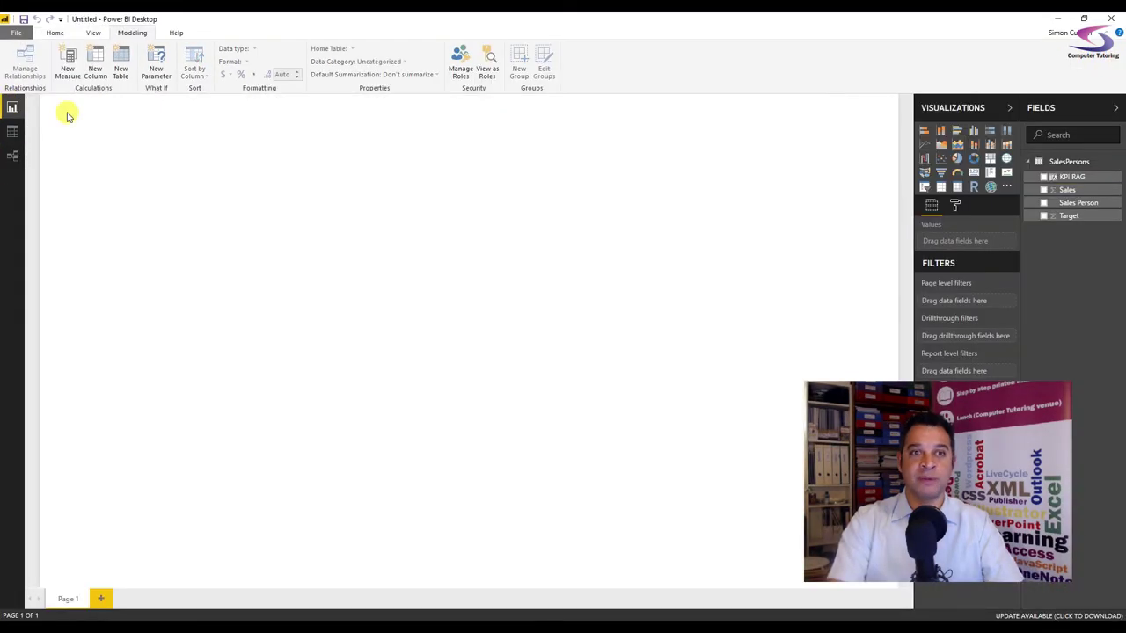
click(940, 187)
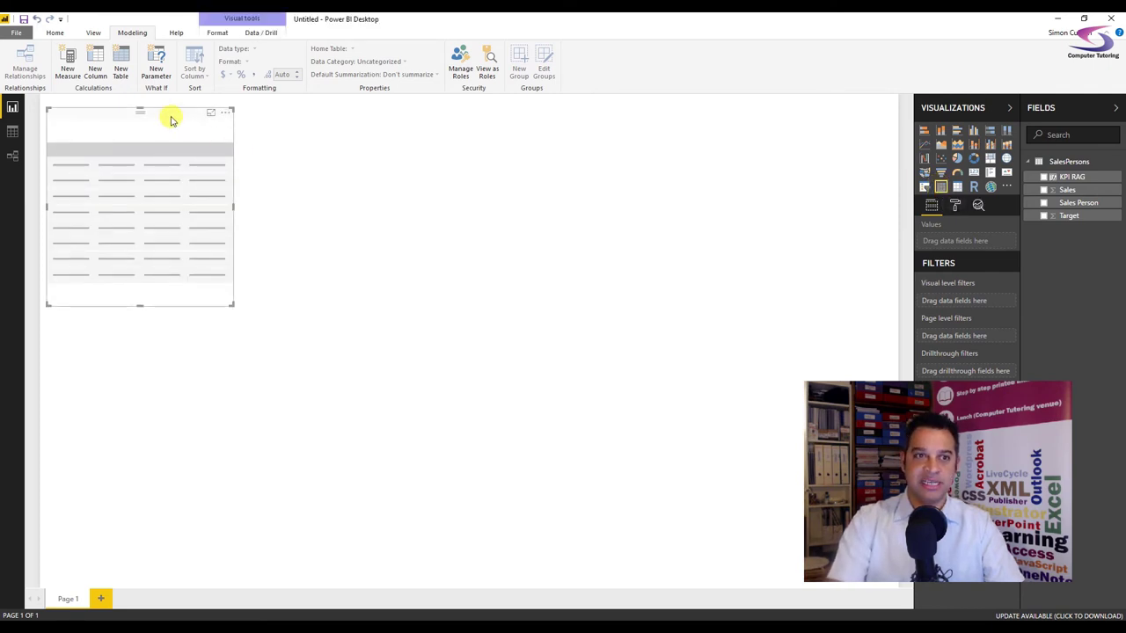
Step: Position the table visual and add Sales Person and KPI RAG as its two columns
drag(173, 121, 193, 120)
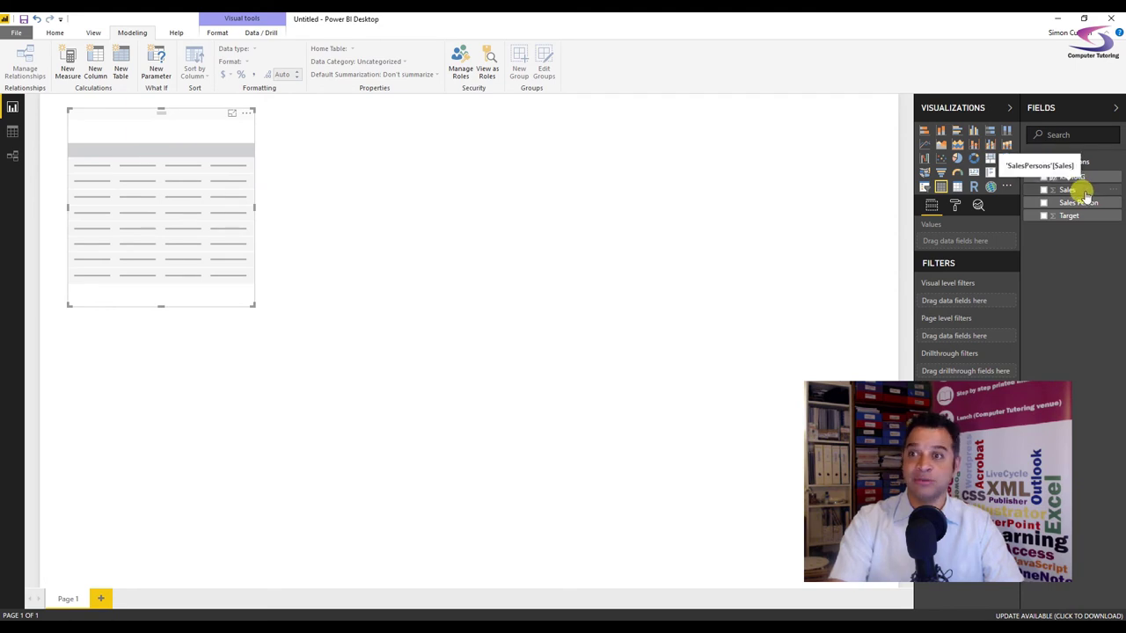
drag(861, 459, 814, 465)
drag(894, 431, 228, 428)
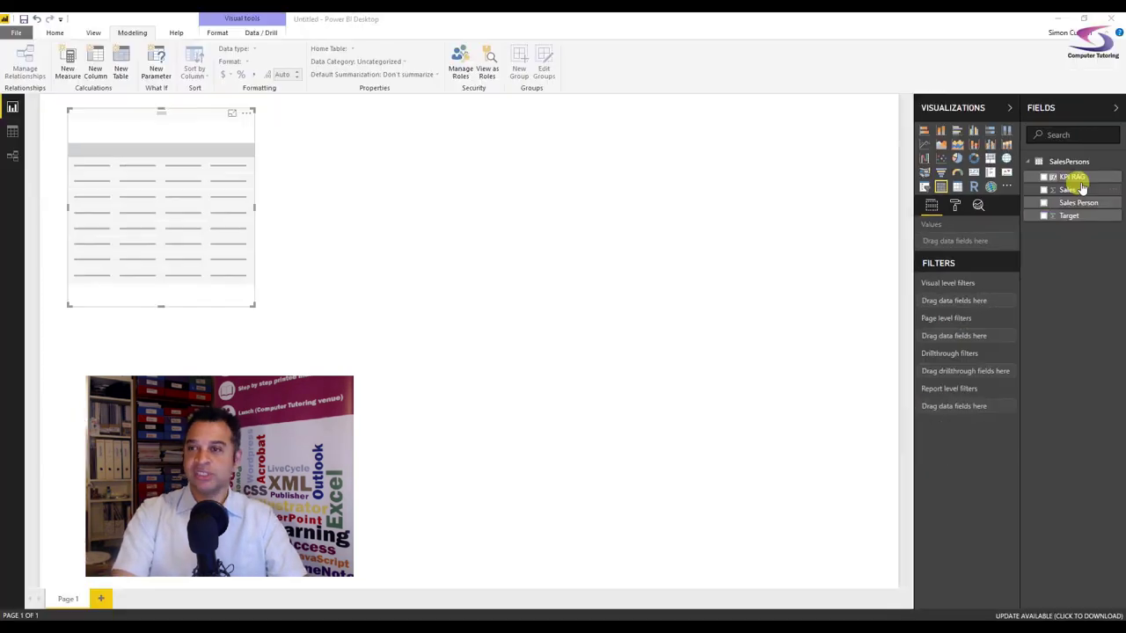
drag(1035, 209, 824, 288)
drag(968, 245, 965, 241)
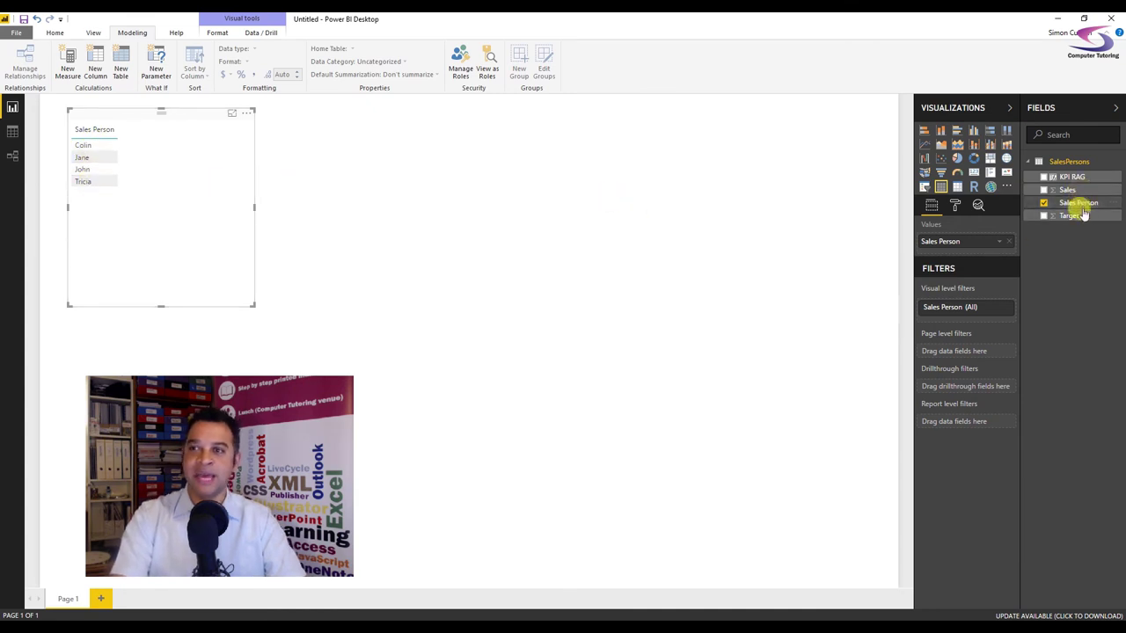
drag(1090, 180, 972, 252)
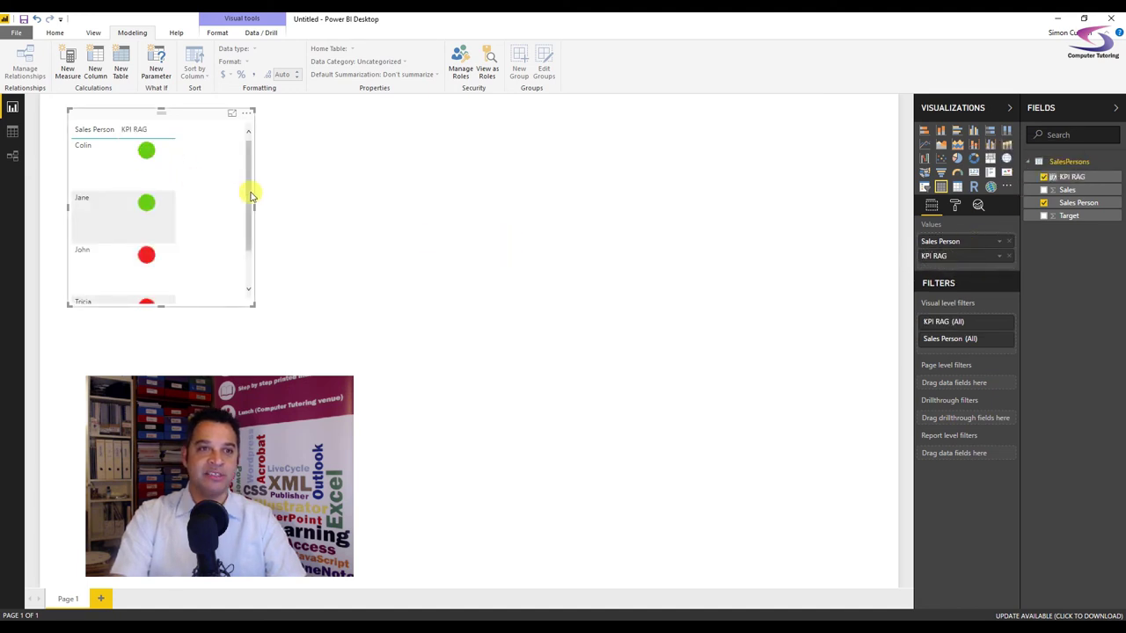
Step: Review the green and red circles in the table, then return to the SalesPersons data table
mouse_move(246, 195)
mouse_down()
mouse_move(247, 239)
mouse_move(251, 176)
mouse_up()
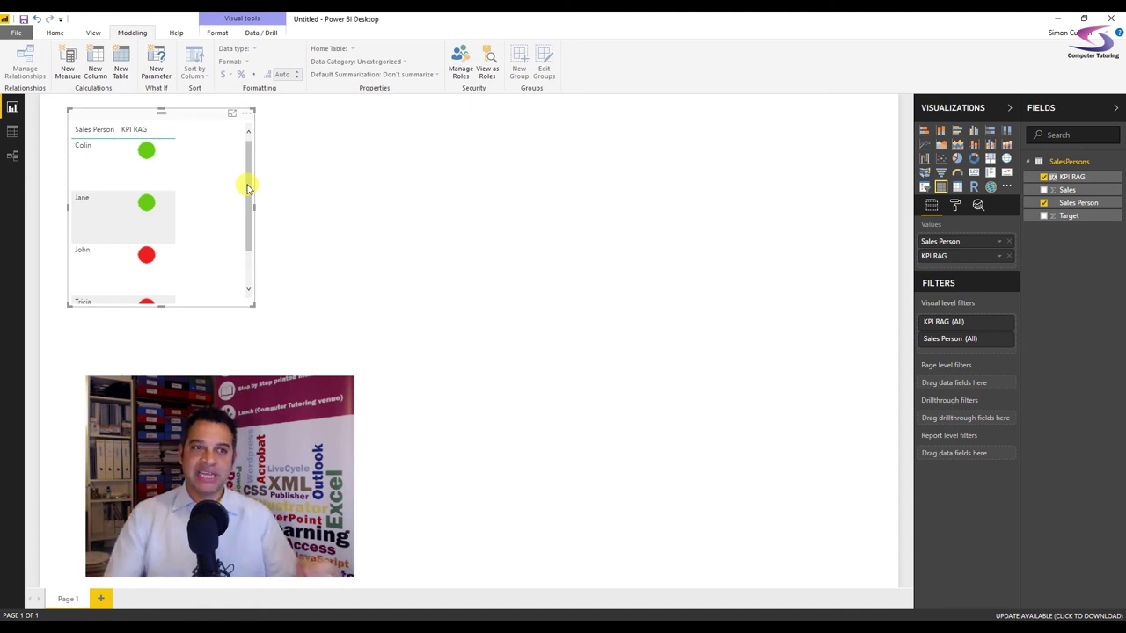
click(12, 132)
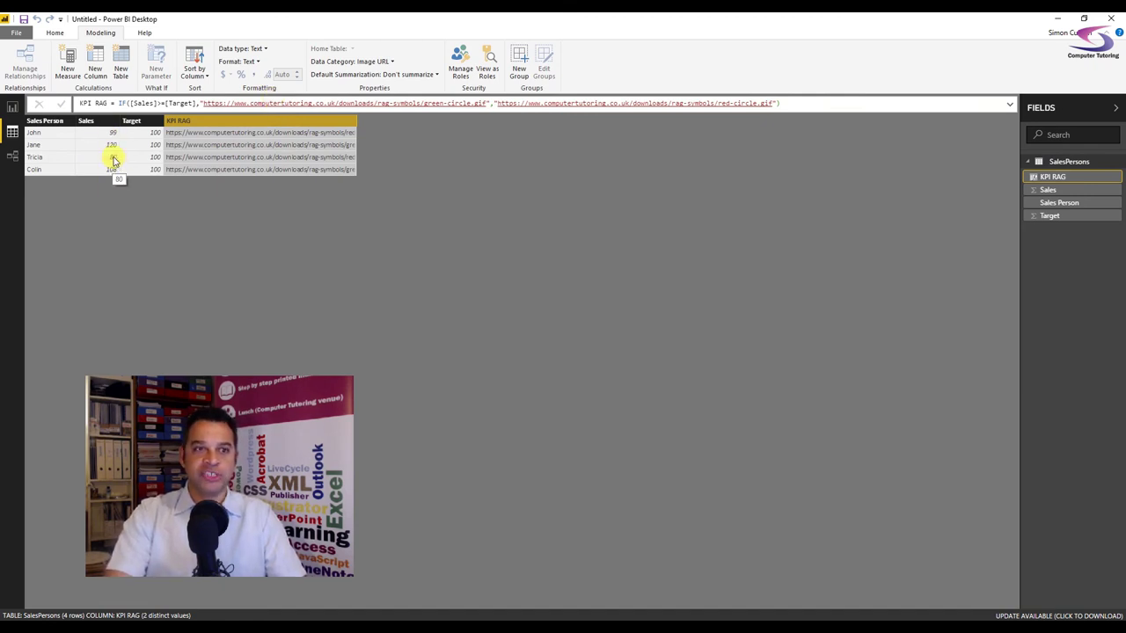
click(12, 108)
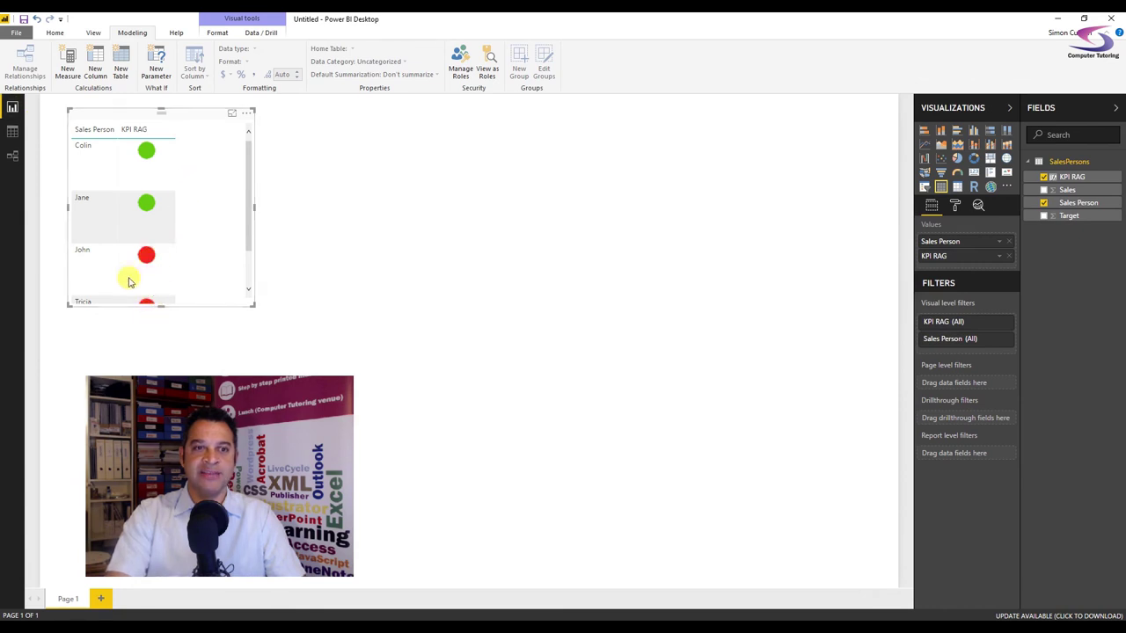
click(12, 131)
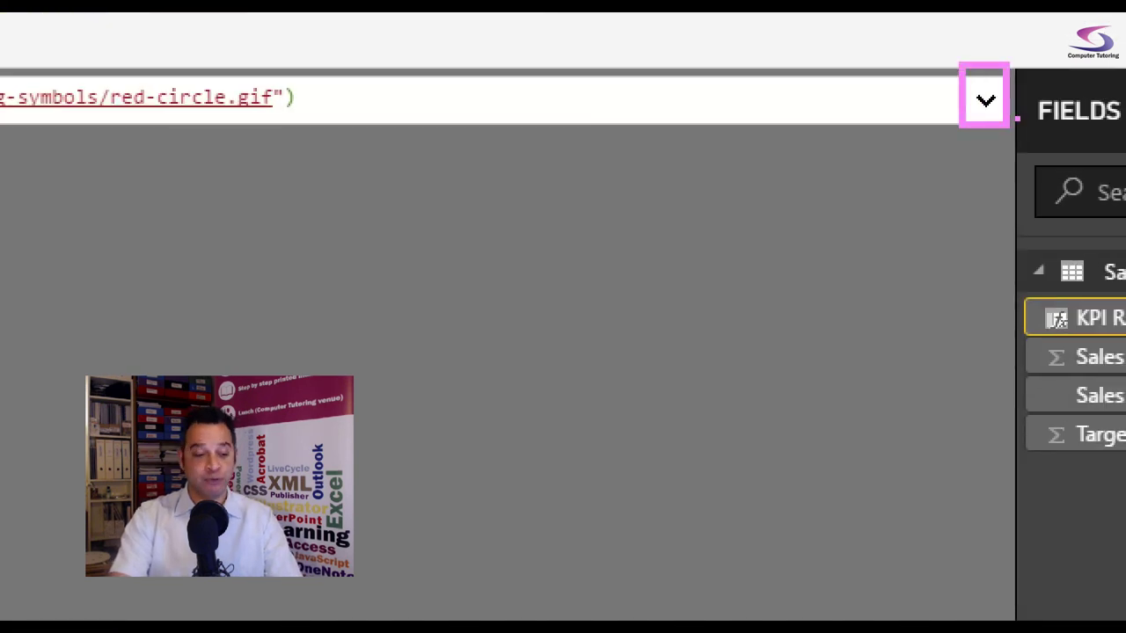
Step: Expand the formula bar and move the green-circle link onto its own line
click(984, 99)
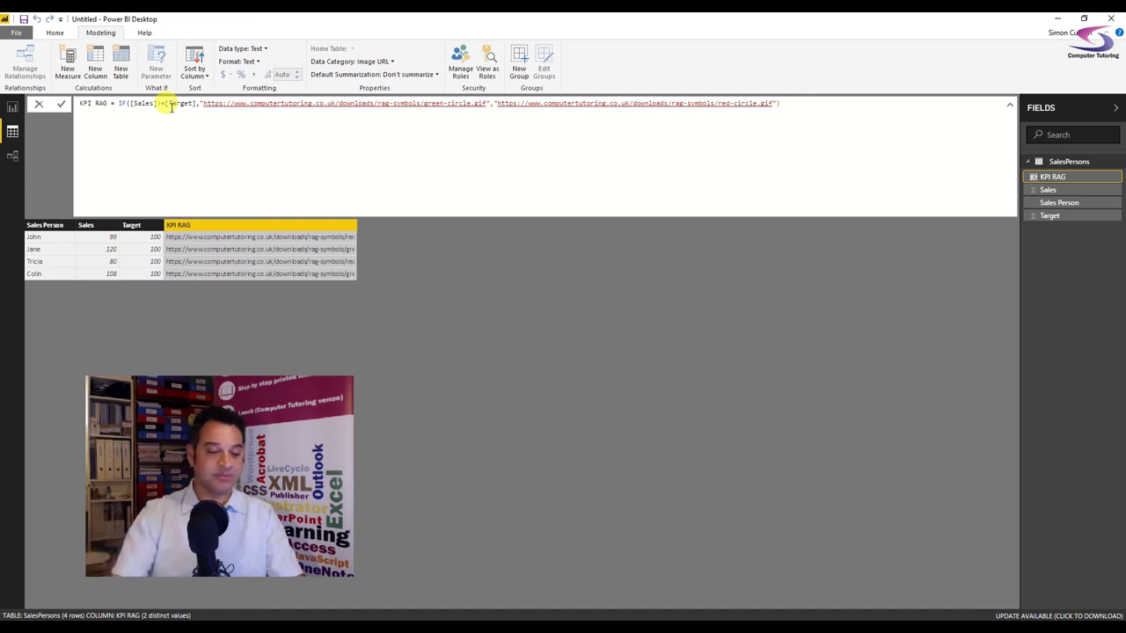
click(201, 103)
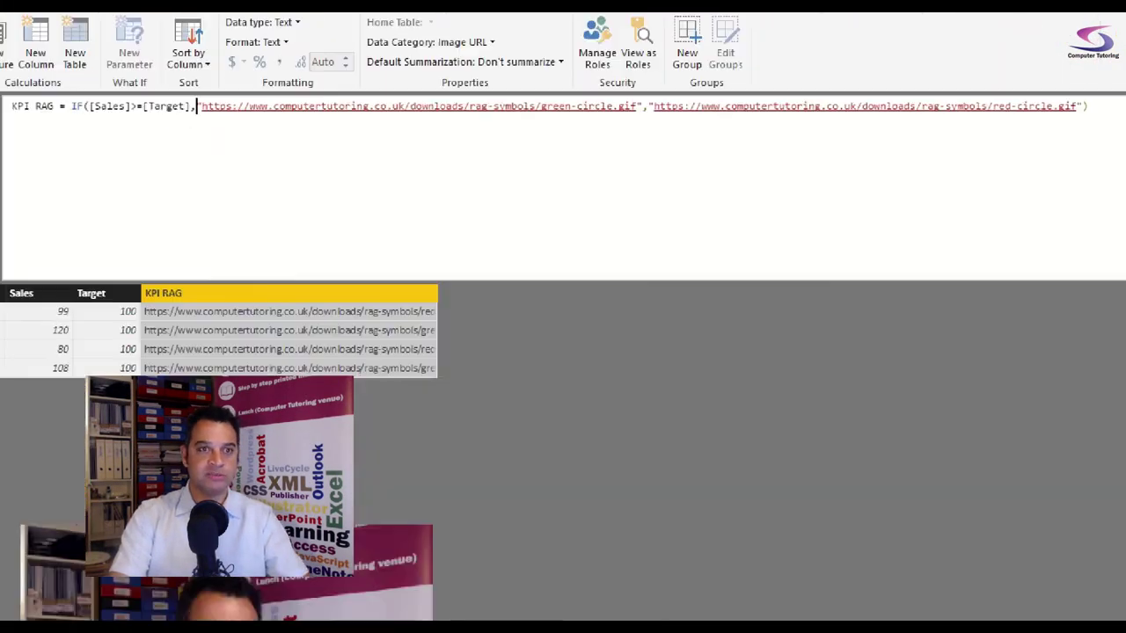
key(shift+Return)
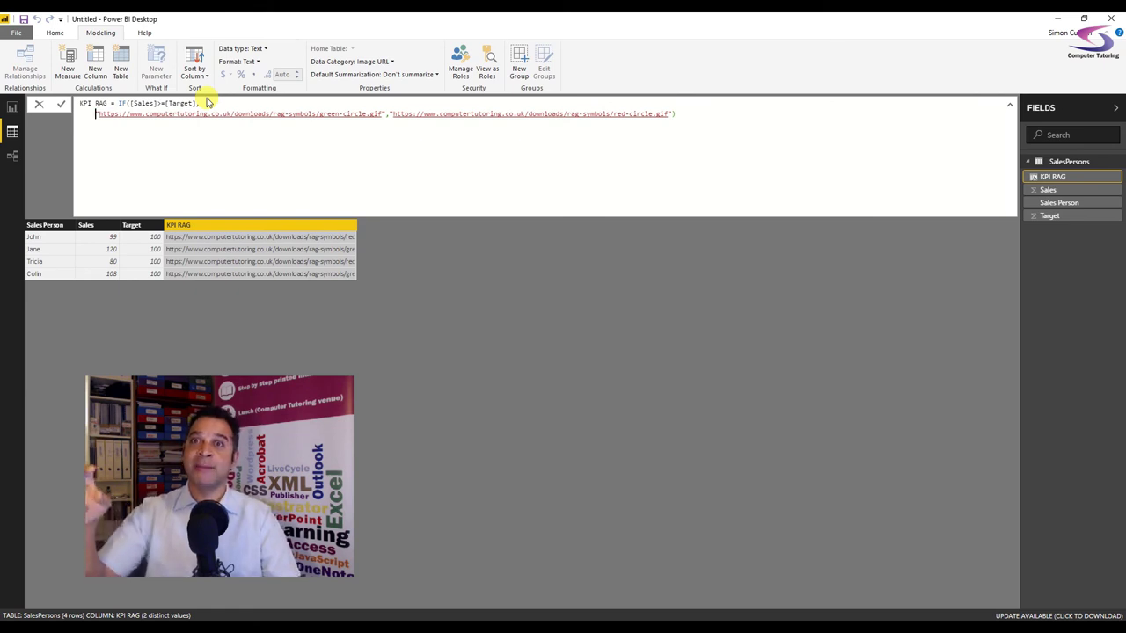
Step: Add a nested IF testing [Sales] >= [Target] minus 10, with an opening quote before the red-circle link
text(IF)
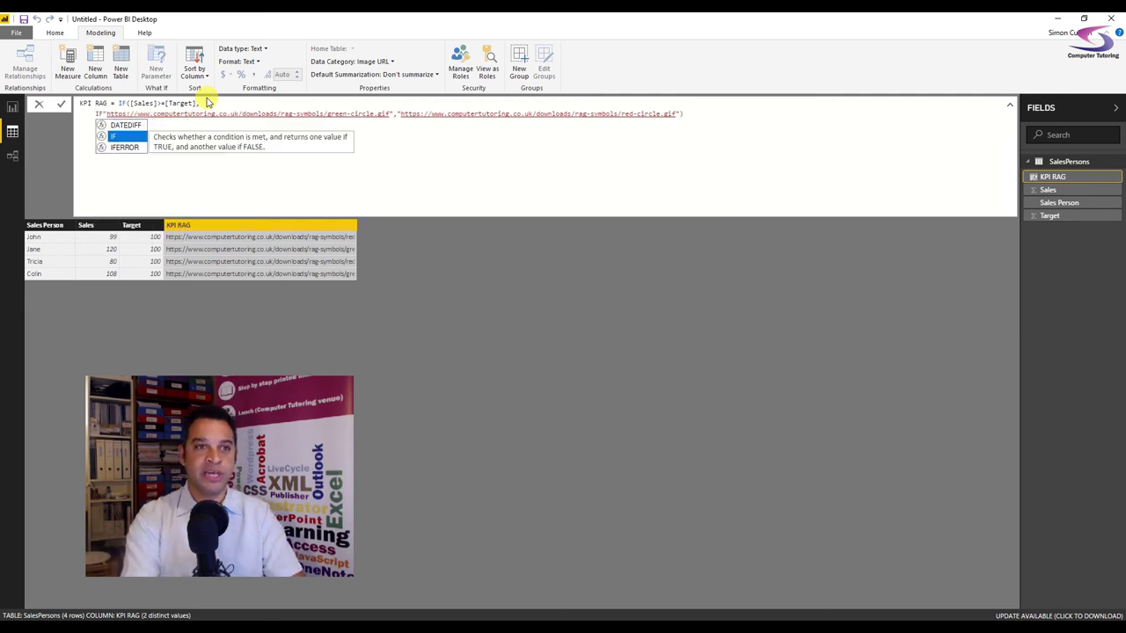
text(()
text([Sales]>)
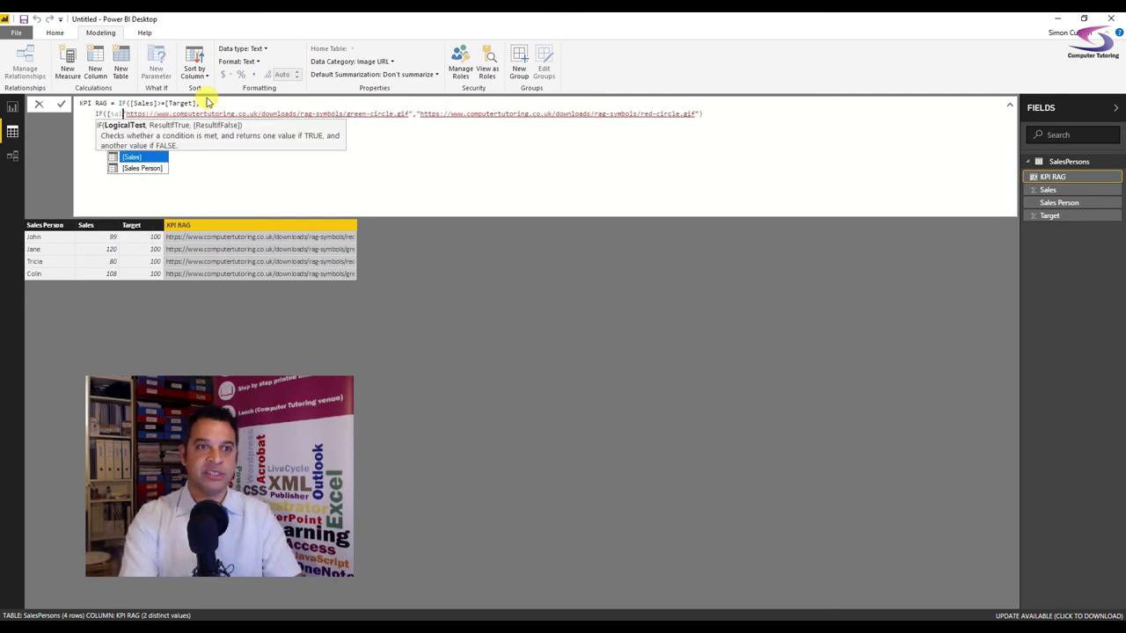
text(=)
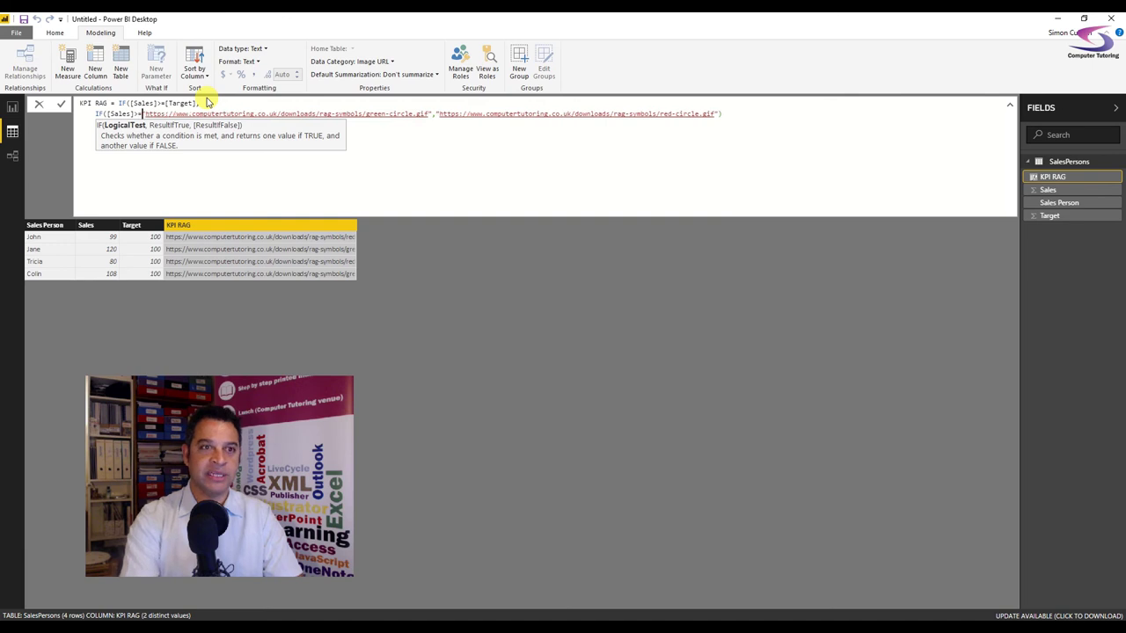
text([)
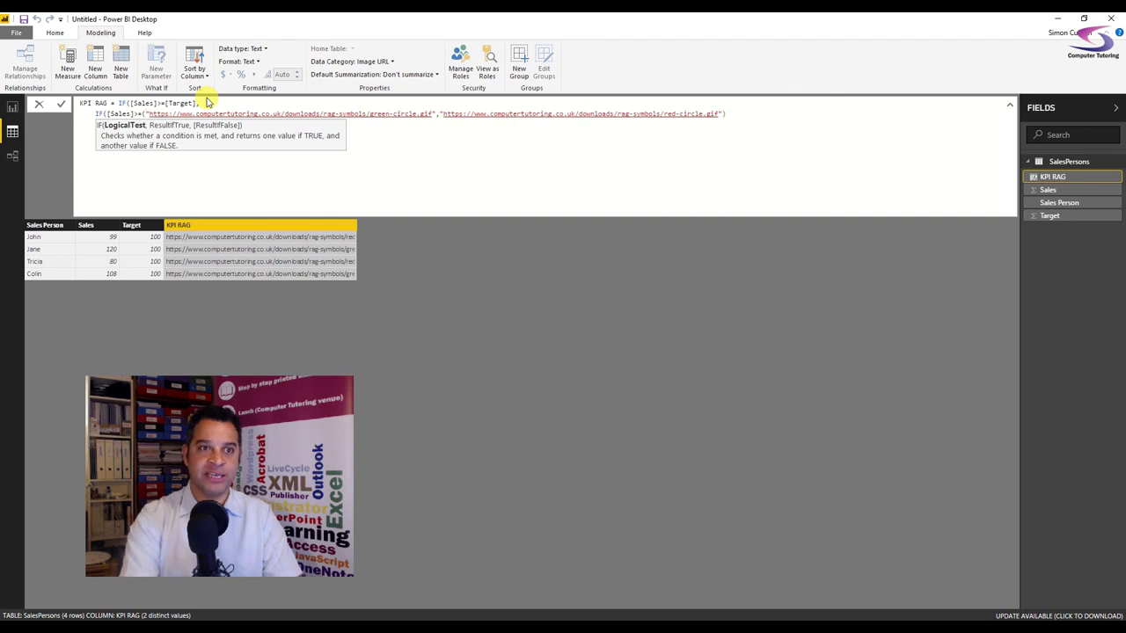
text(Tar)
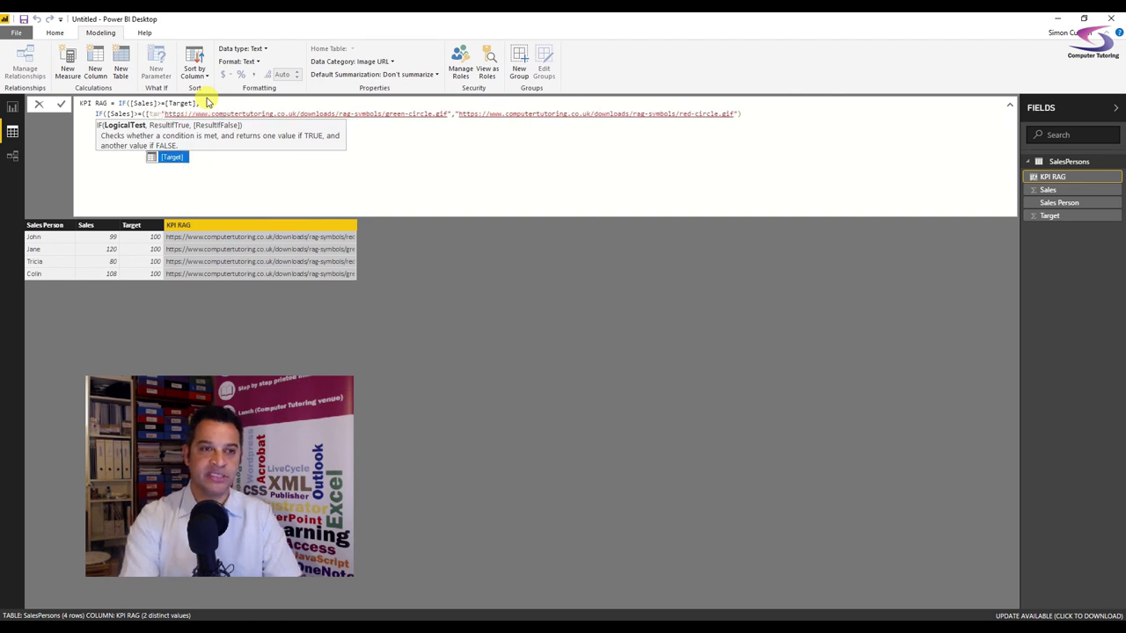
key(Tab)
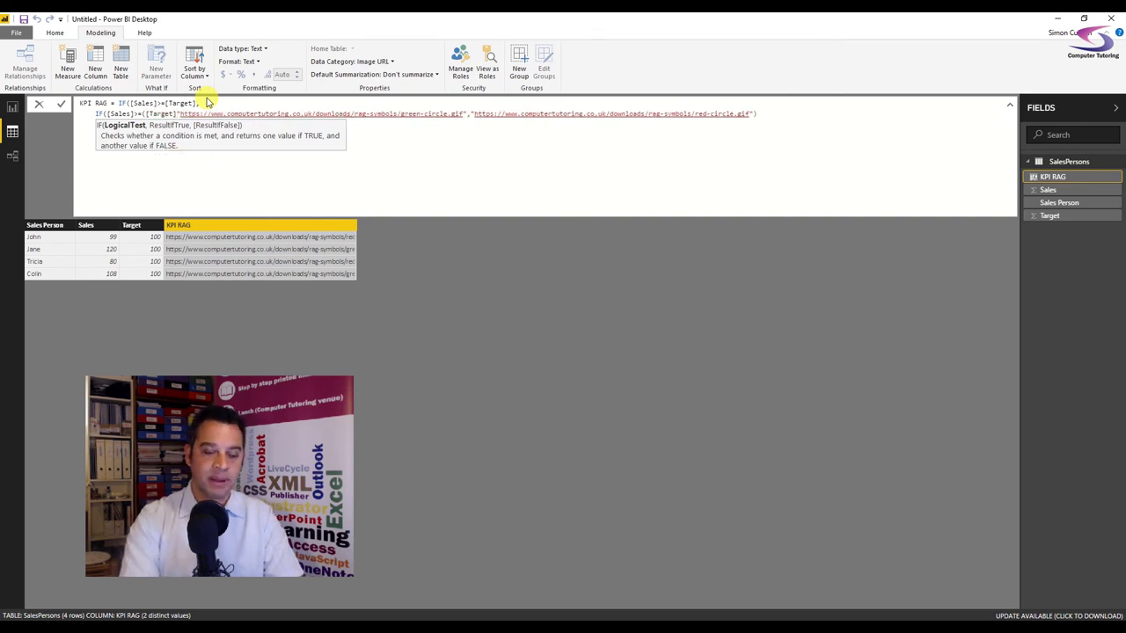
text(,)
text(10)
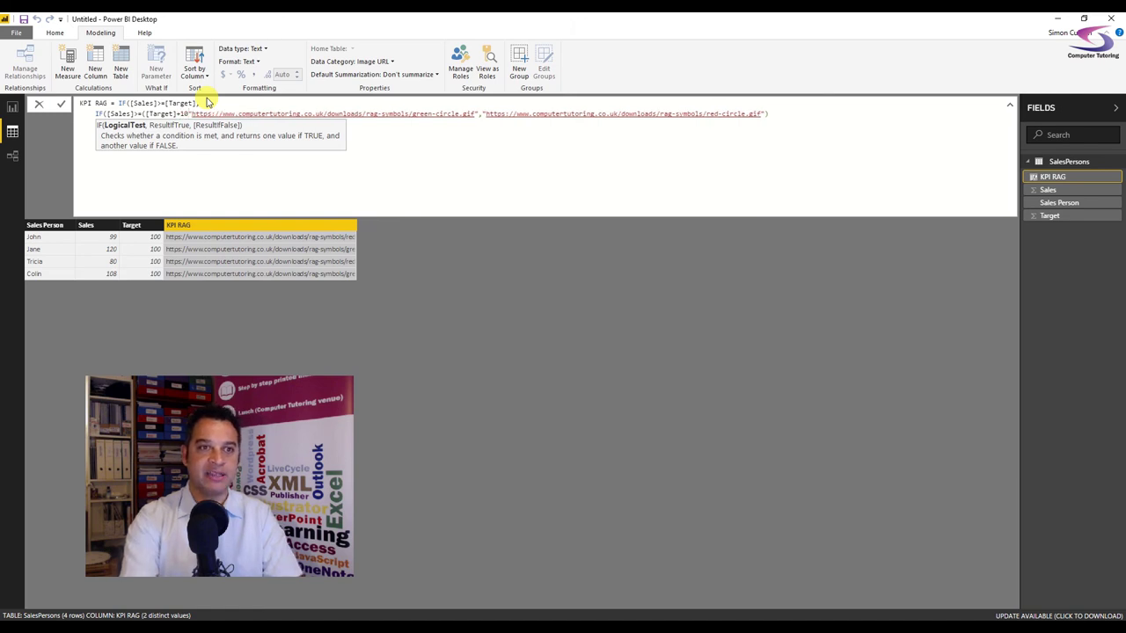
text(),)
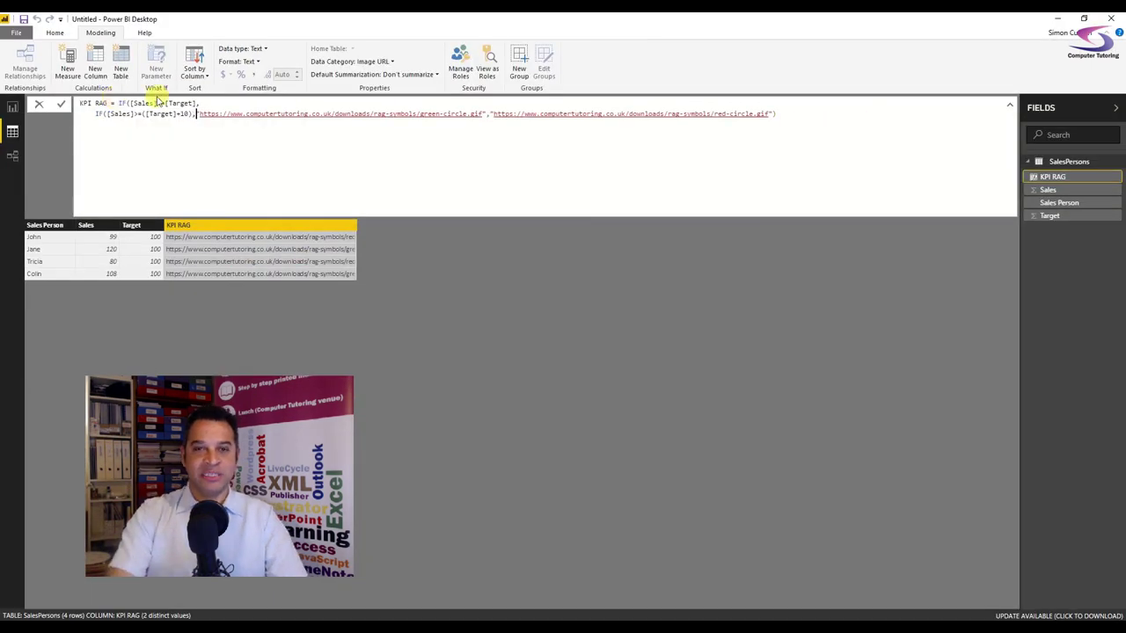
click(491, 113)
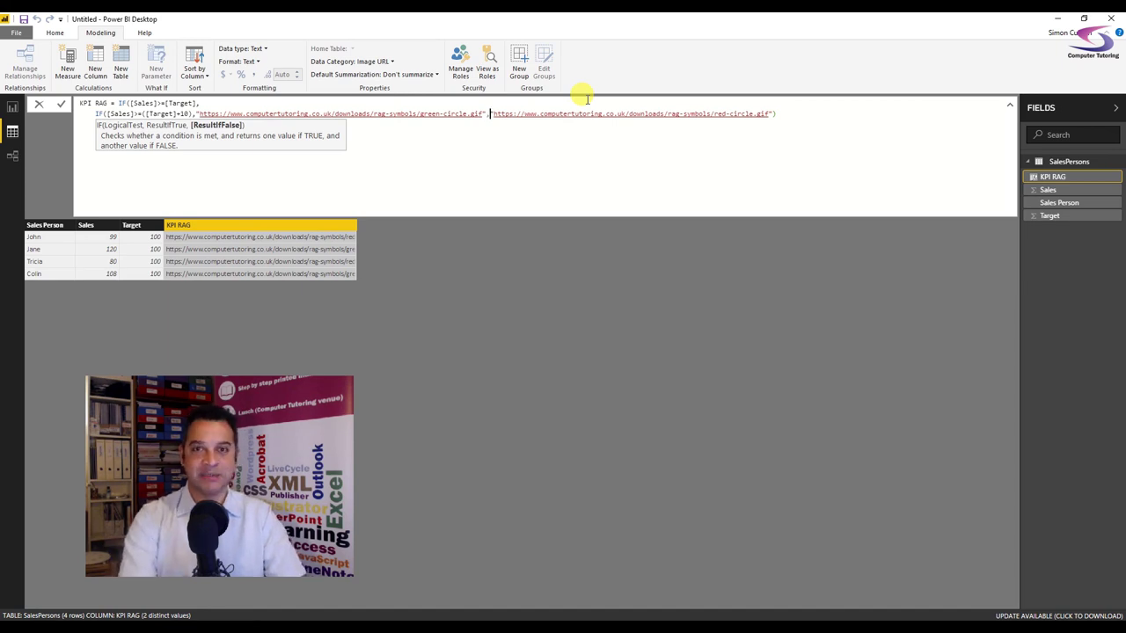
text(")
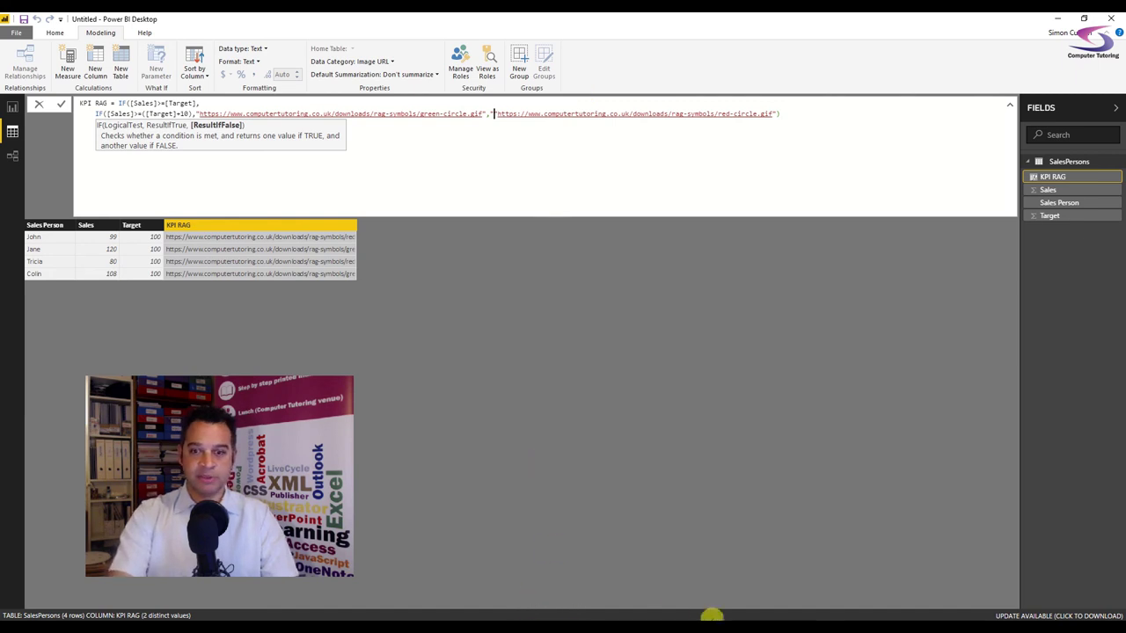
Step: Copy the orange-circle image URL from the Rag Icons page in Chrome
mouse_move(714, 616)
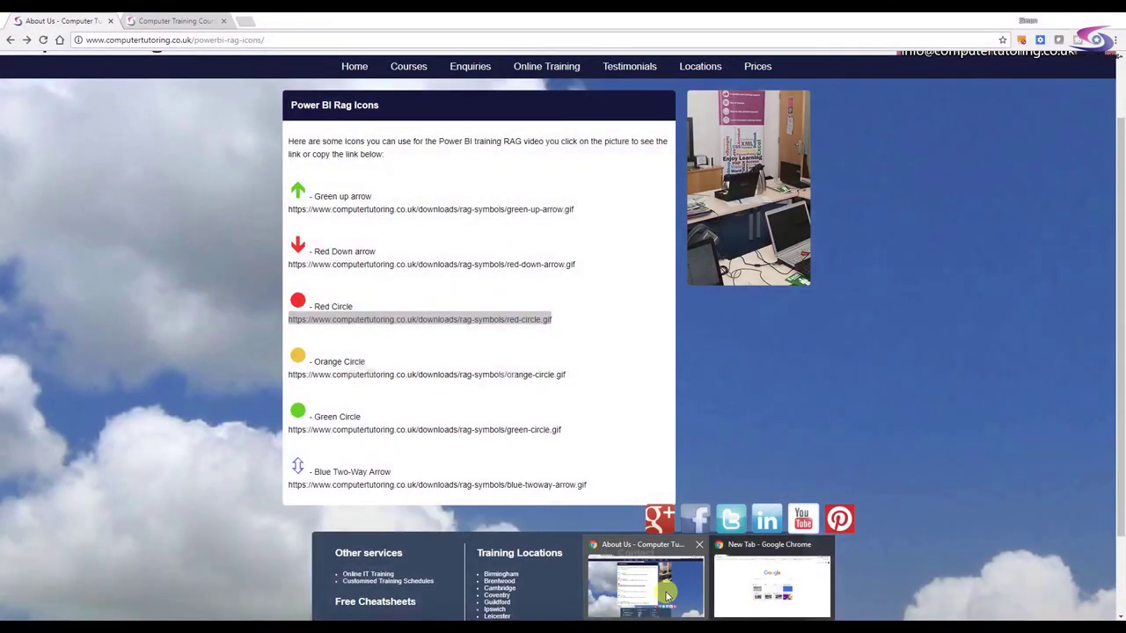
click(666, 591)
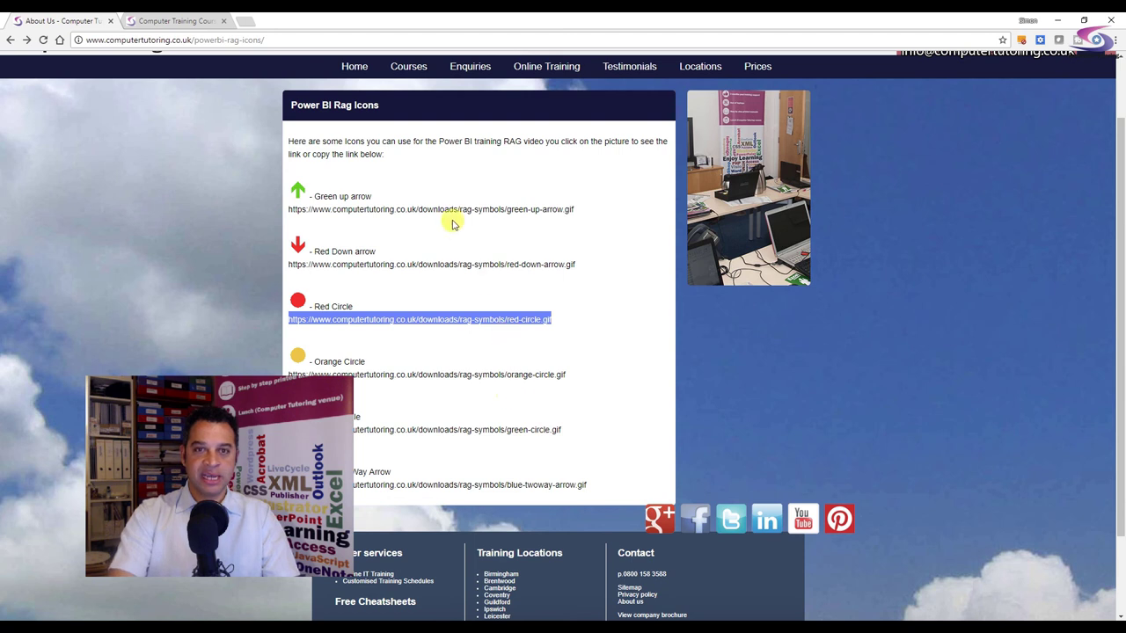
drag(243, 383, 963, 375)
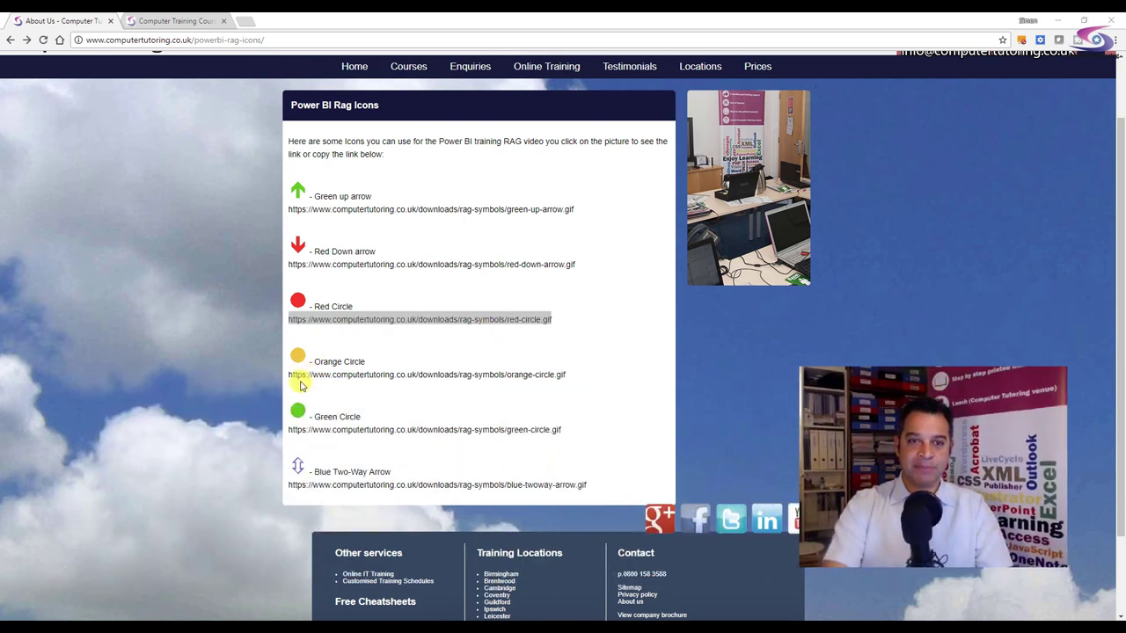
drag(288, 374, 581, 380)
key(ctrl+c)
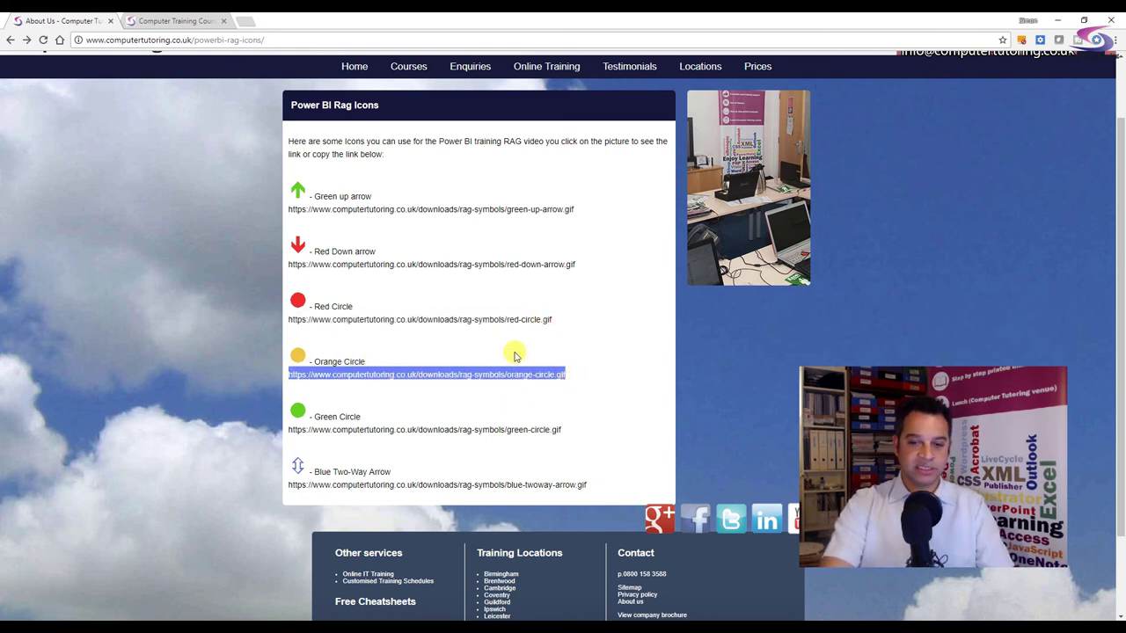
mouse_move(661, 626)
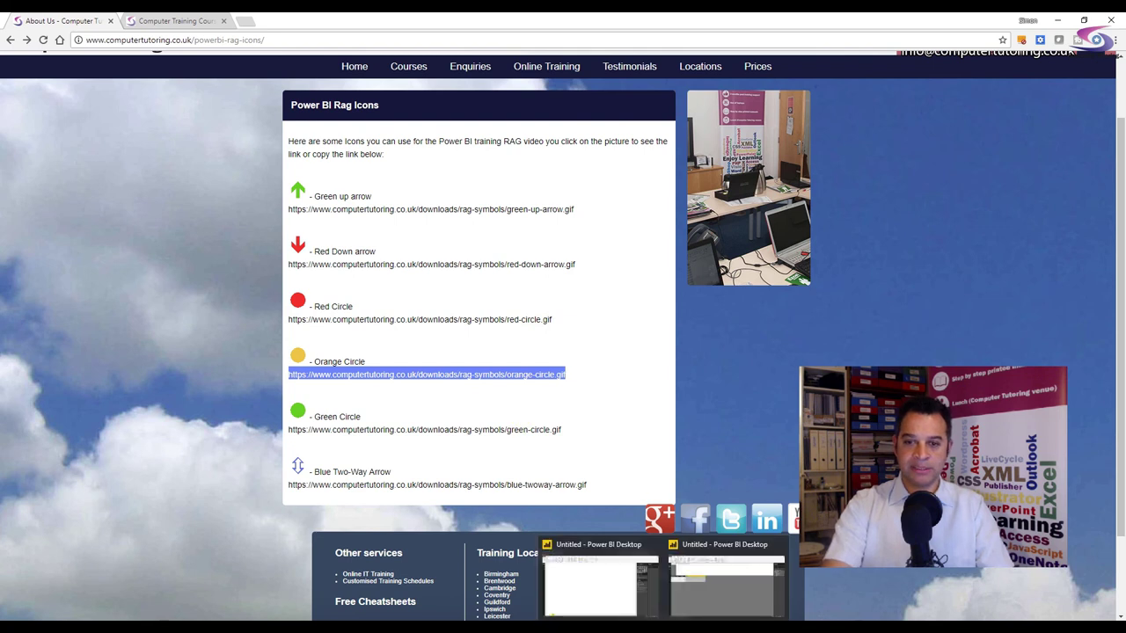
click(701, 576)
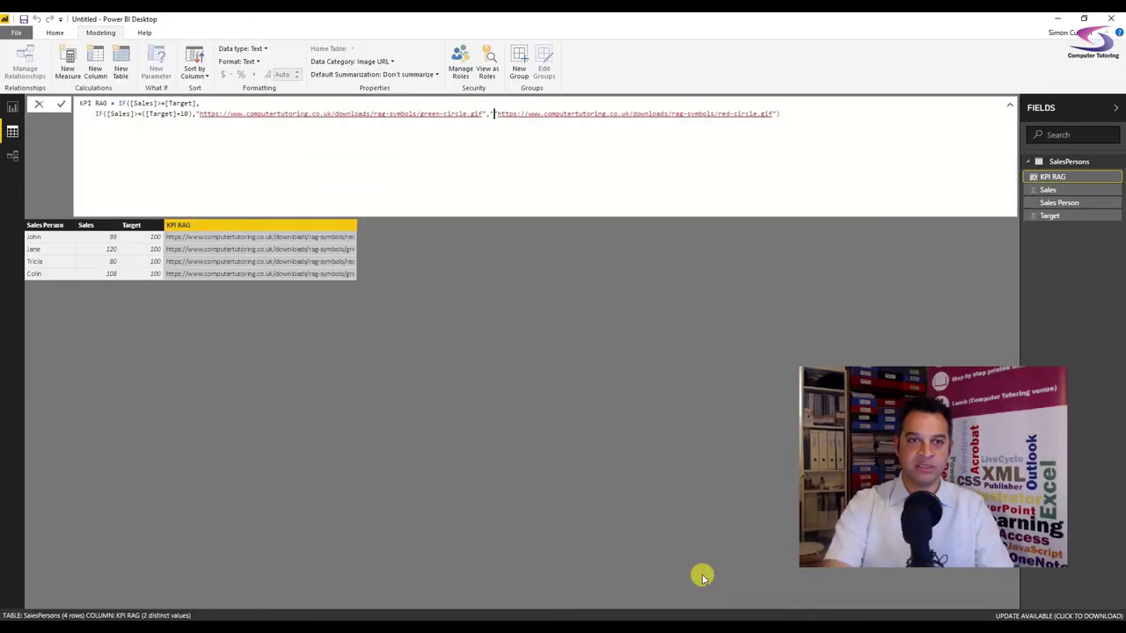
Step: Paste the orange-circle URL as the nested IF's near-target result, closing it with a quote and comma
click(493, 113)
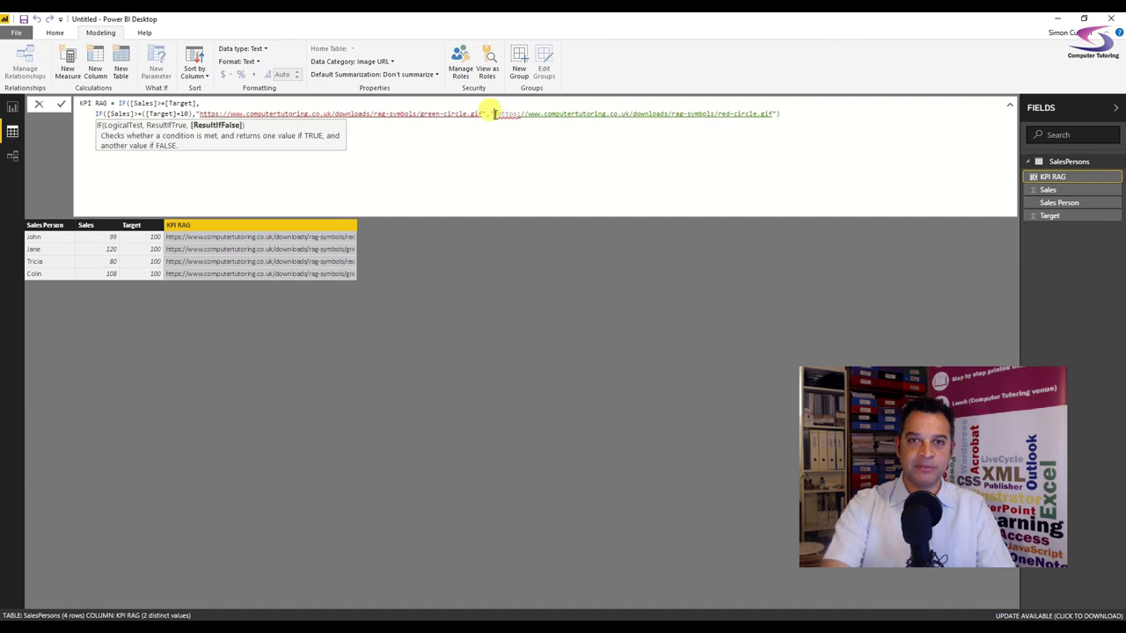
key(ctrl+v)
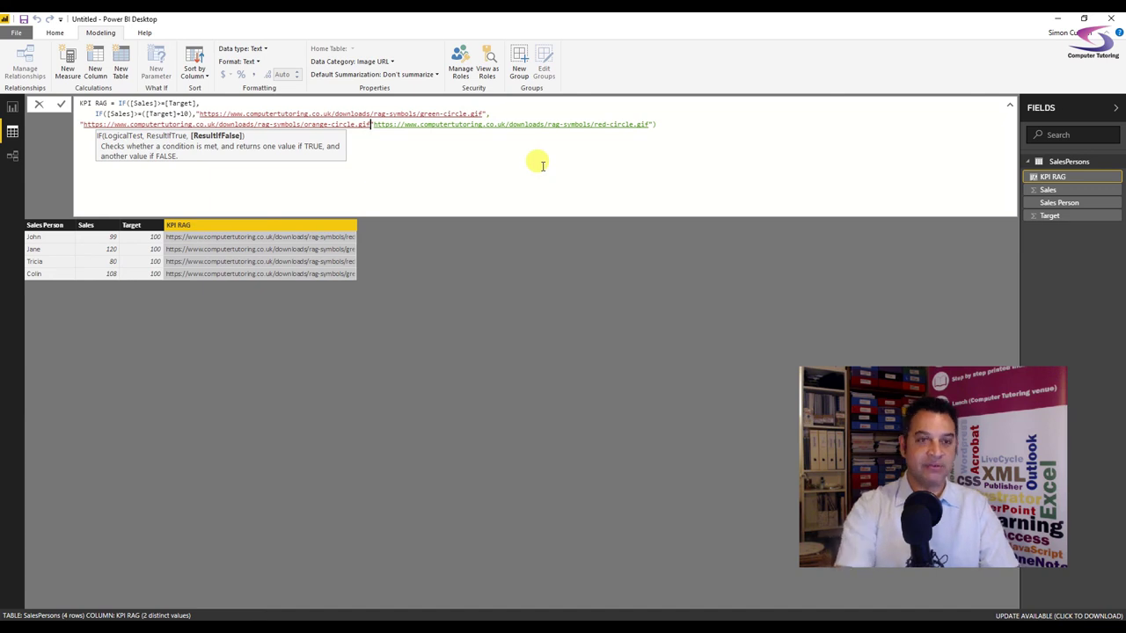
text(")
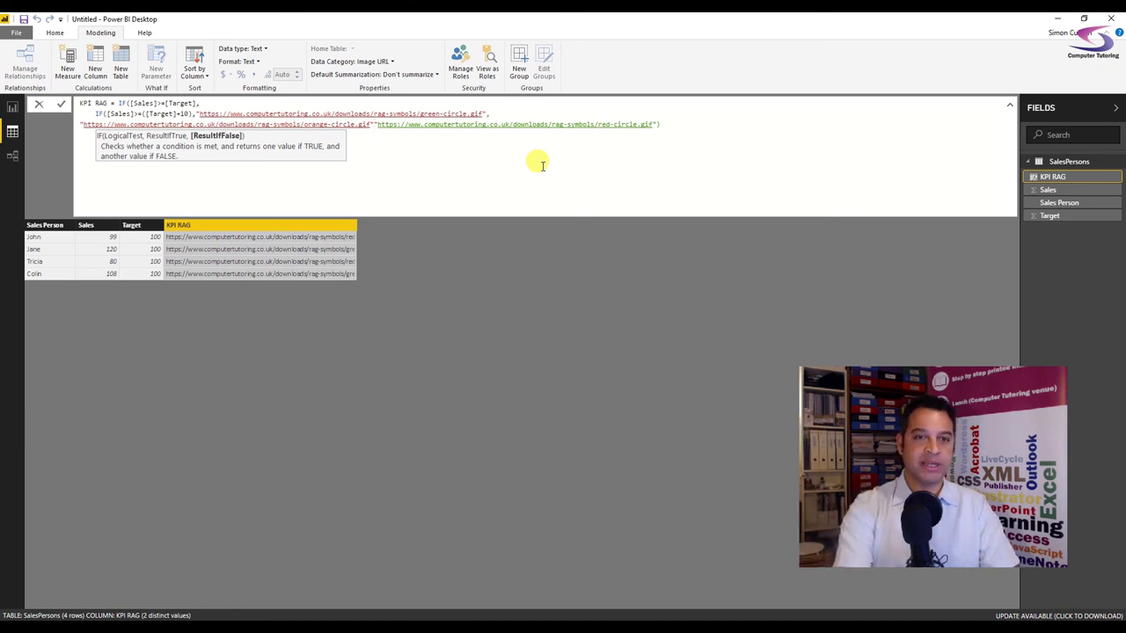
key(ctrl+z)
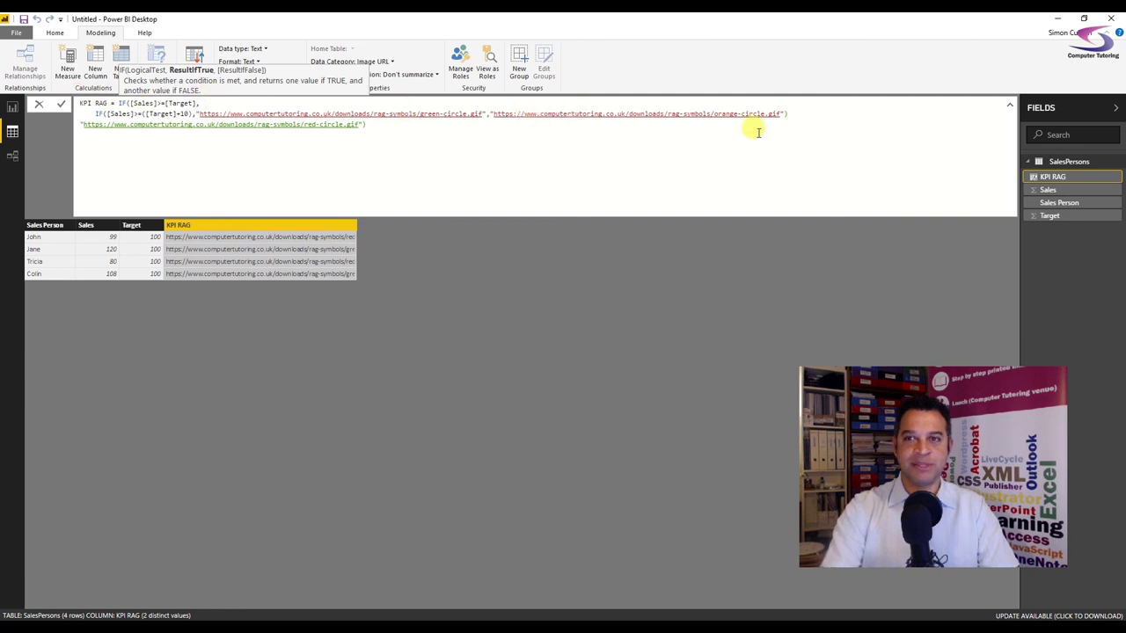
click(791, 113)
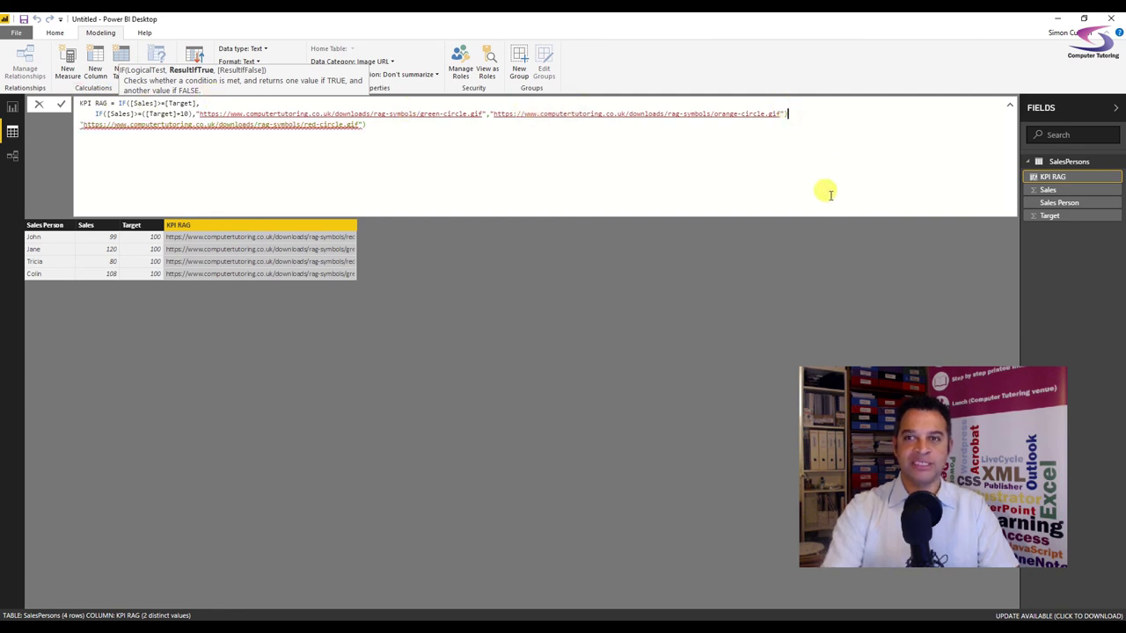
text(,)
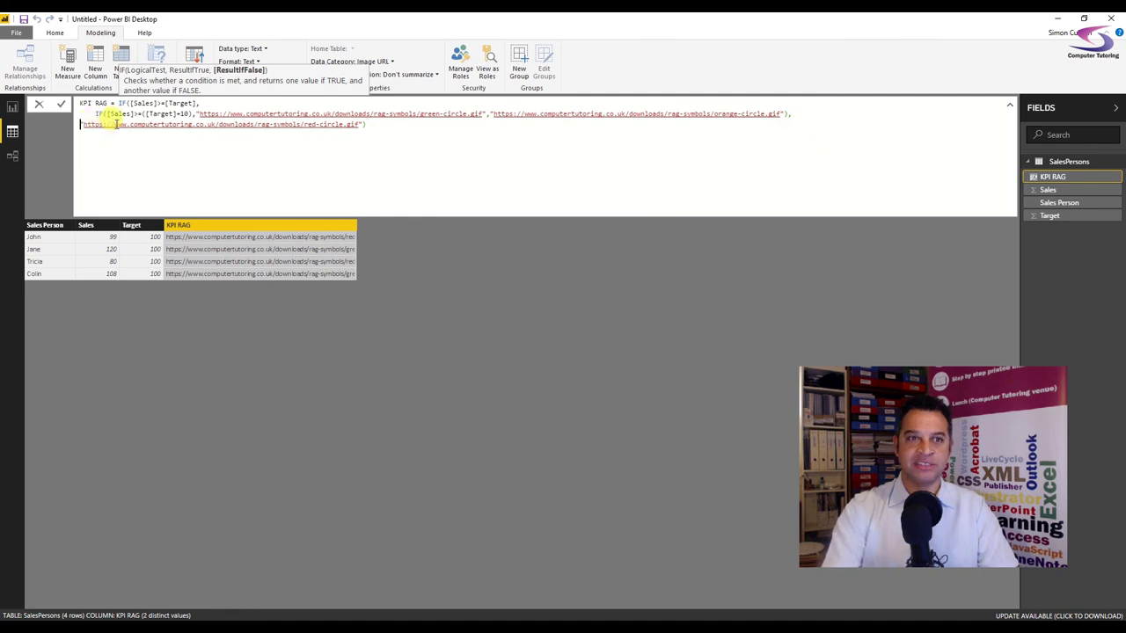
Step: Put the orange-circle and red-circle links each on their own formula line
click(492, 124)
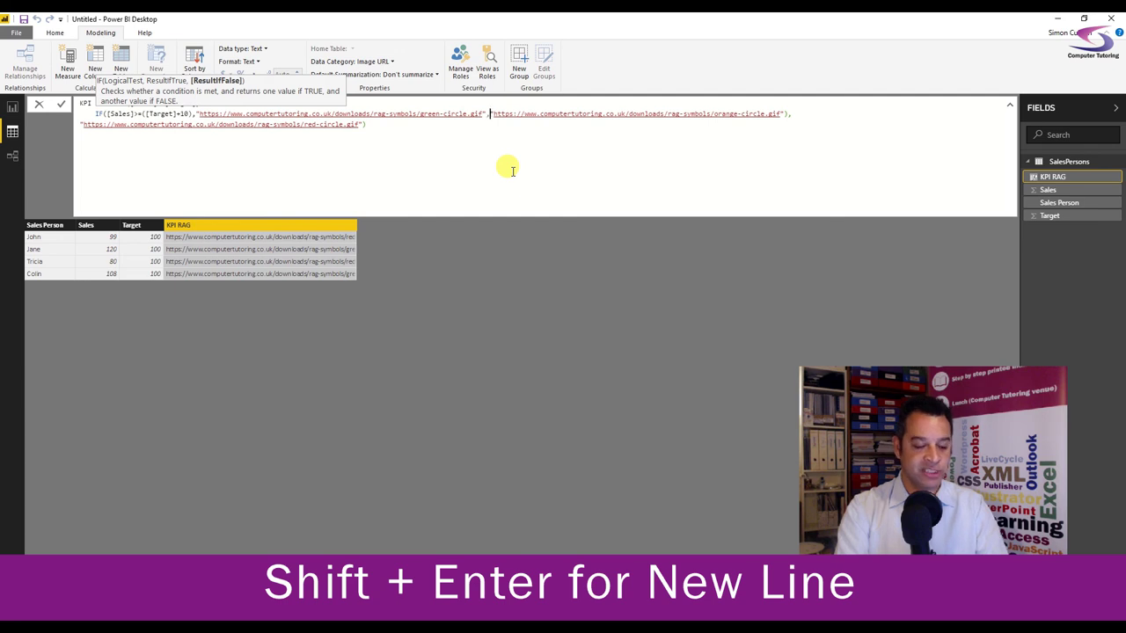
key(shift+Return)
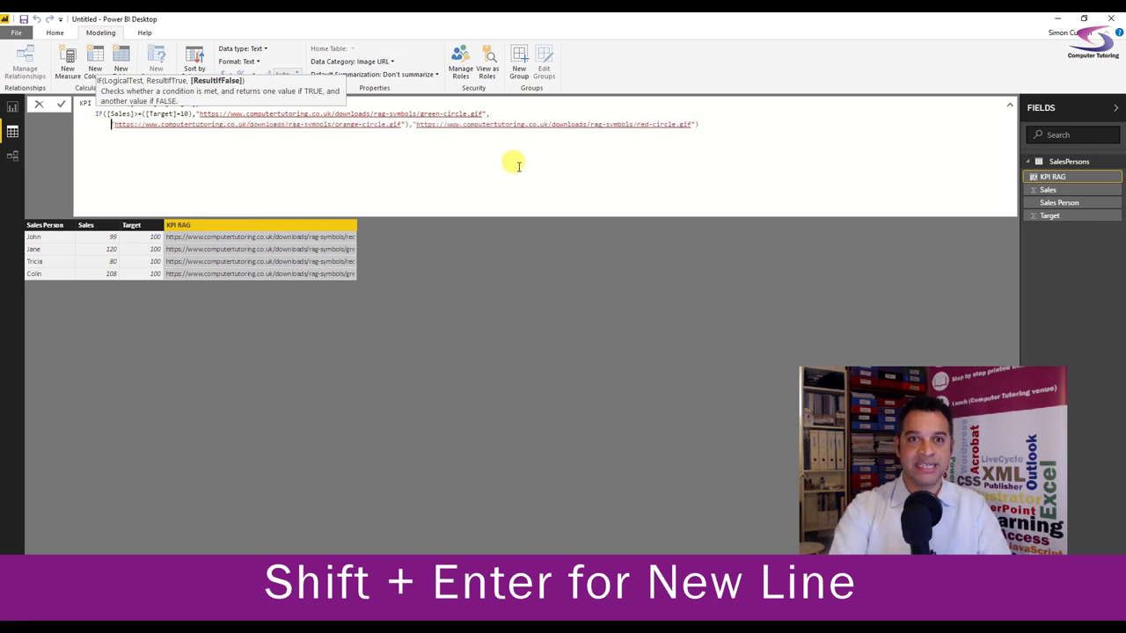
click(410, 125)
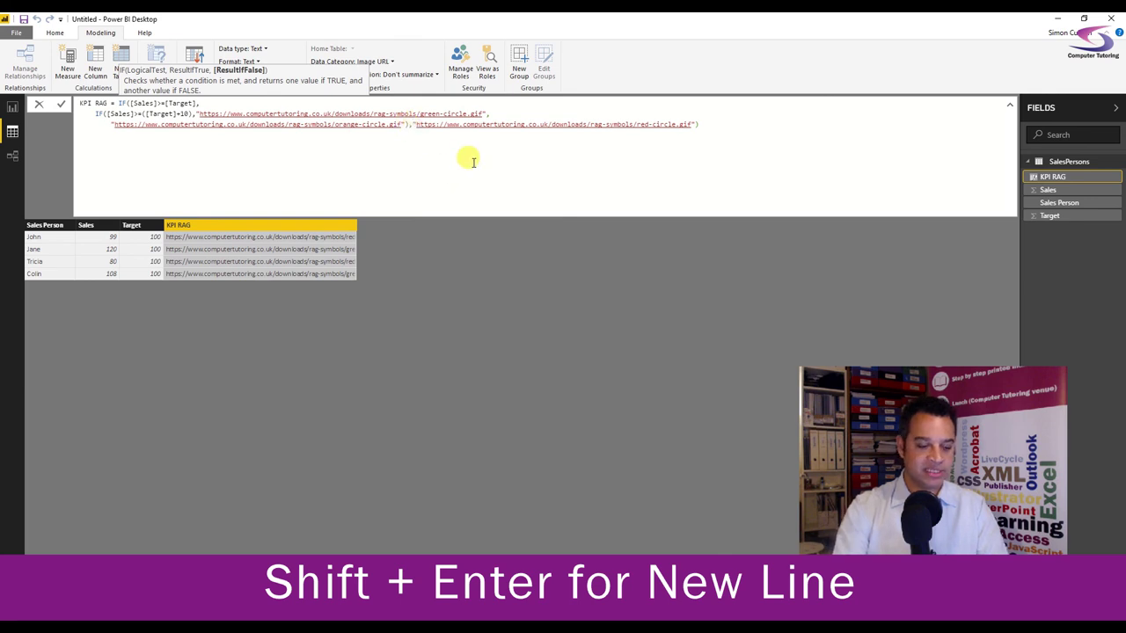
key(shift+Return)
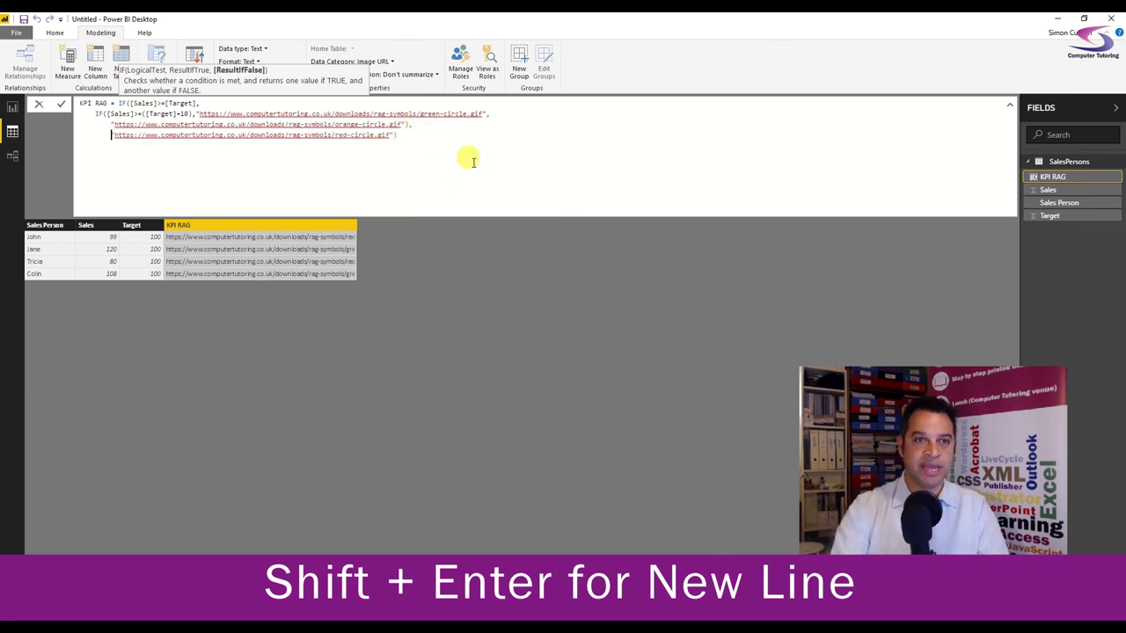
click(313, 157)
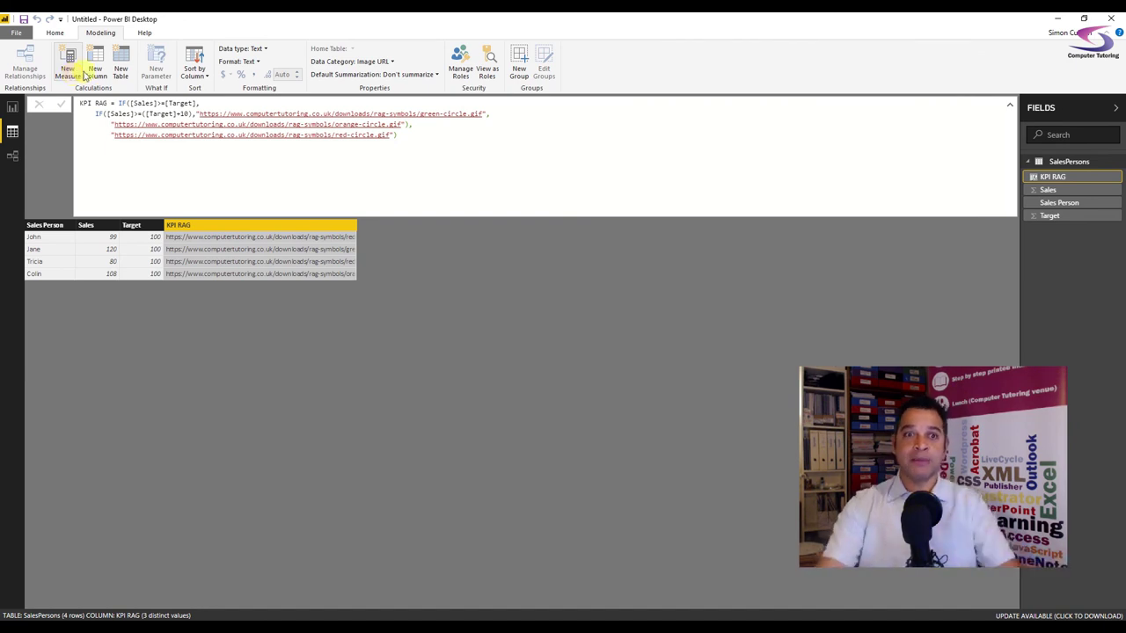
Step: Collapse the formula bar and show the circle table in Report view
click(1009, 105)
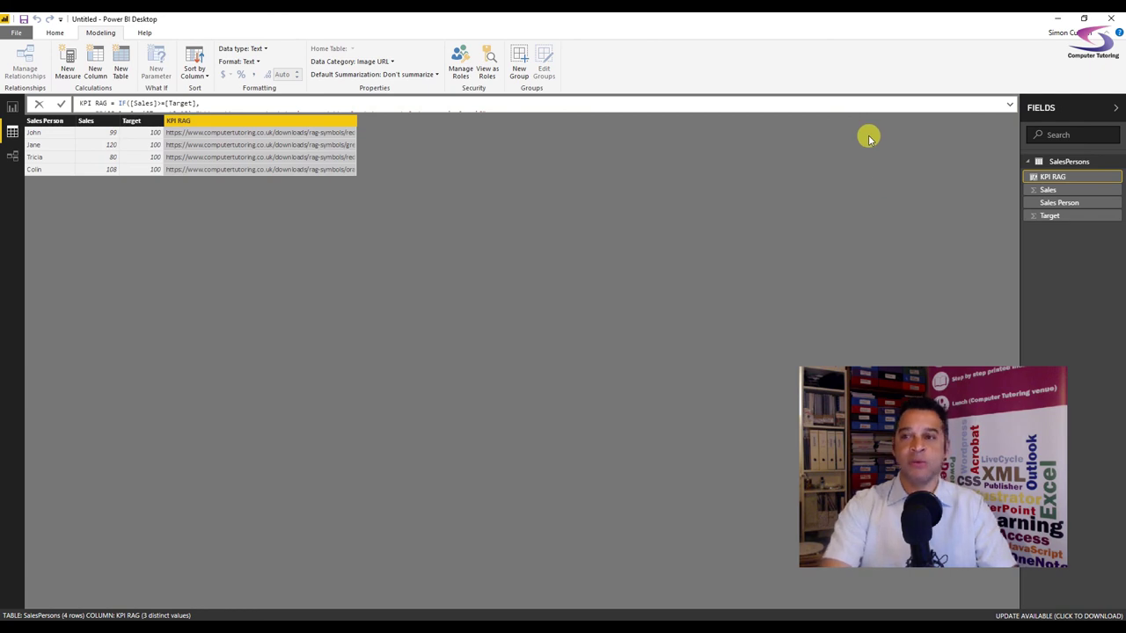
click(13, 106)
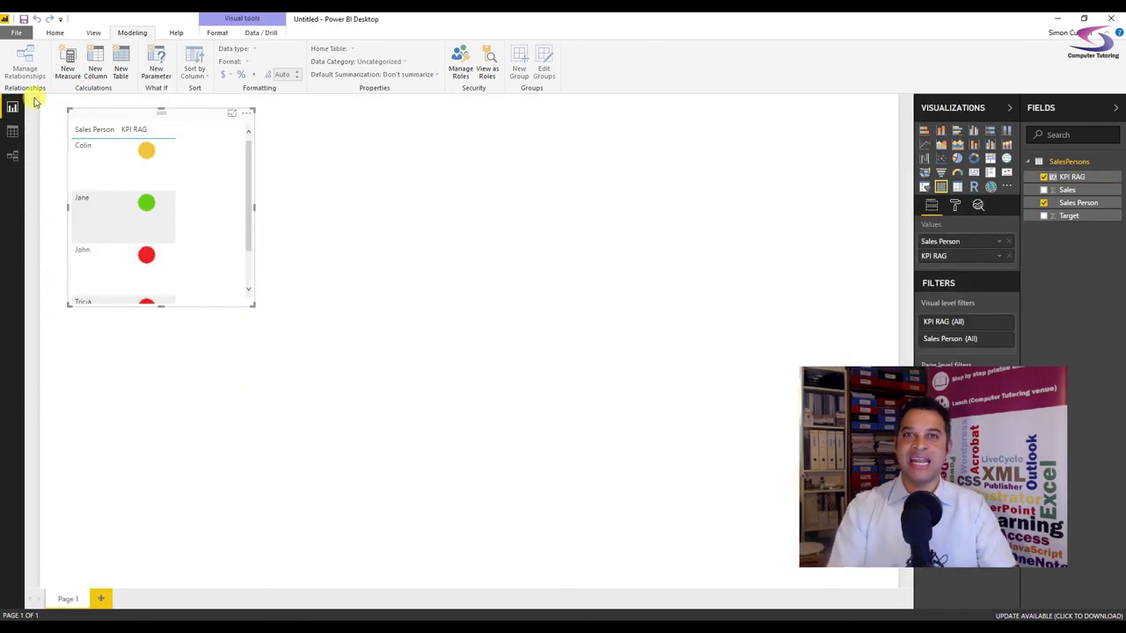